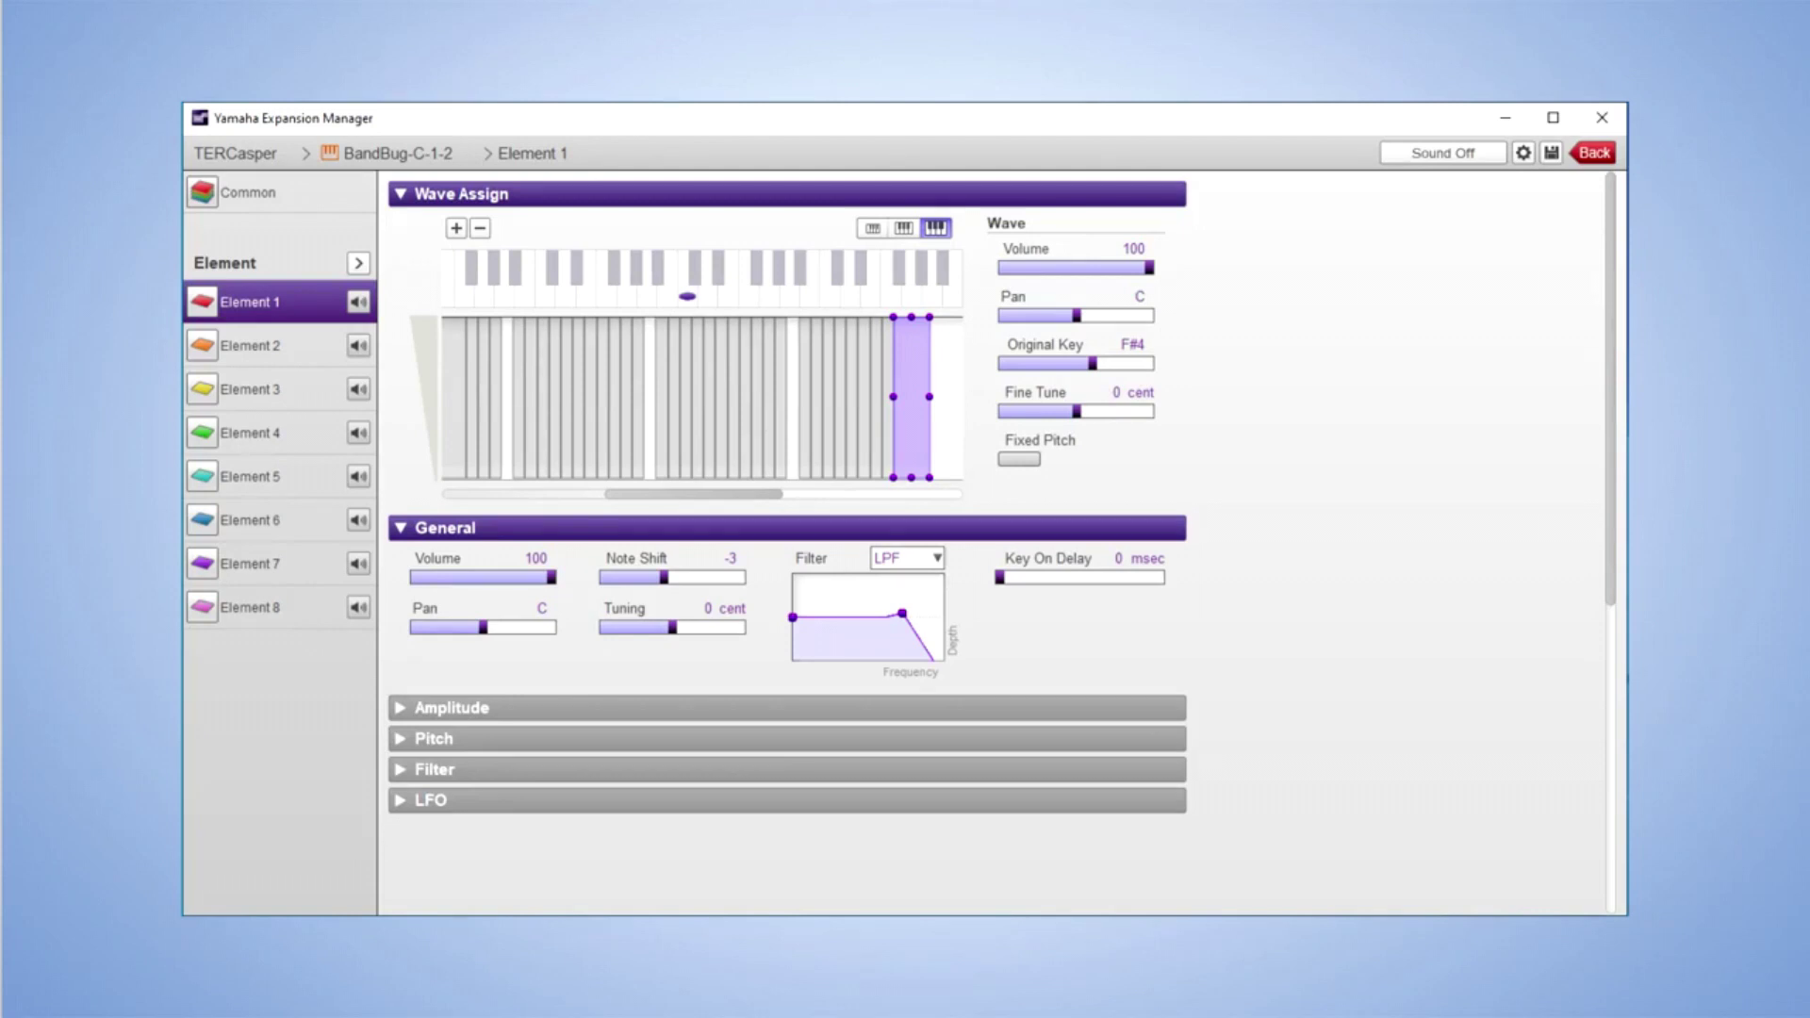
left_click(249, 345)
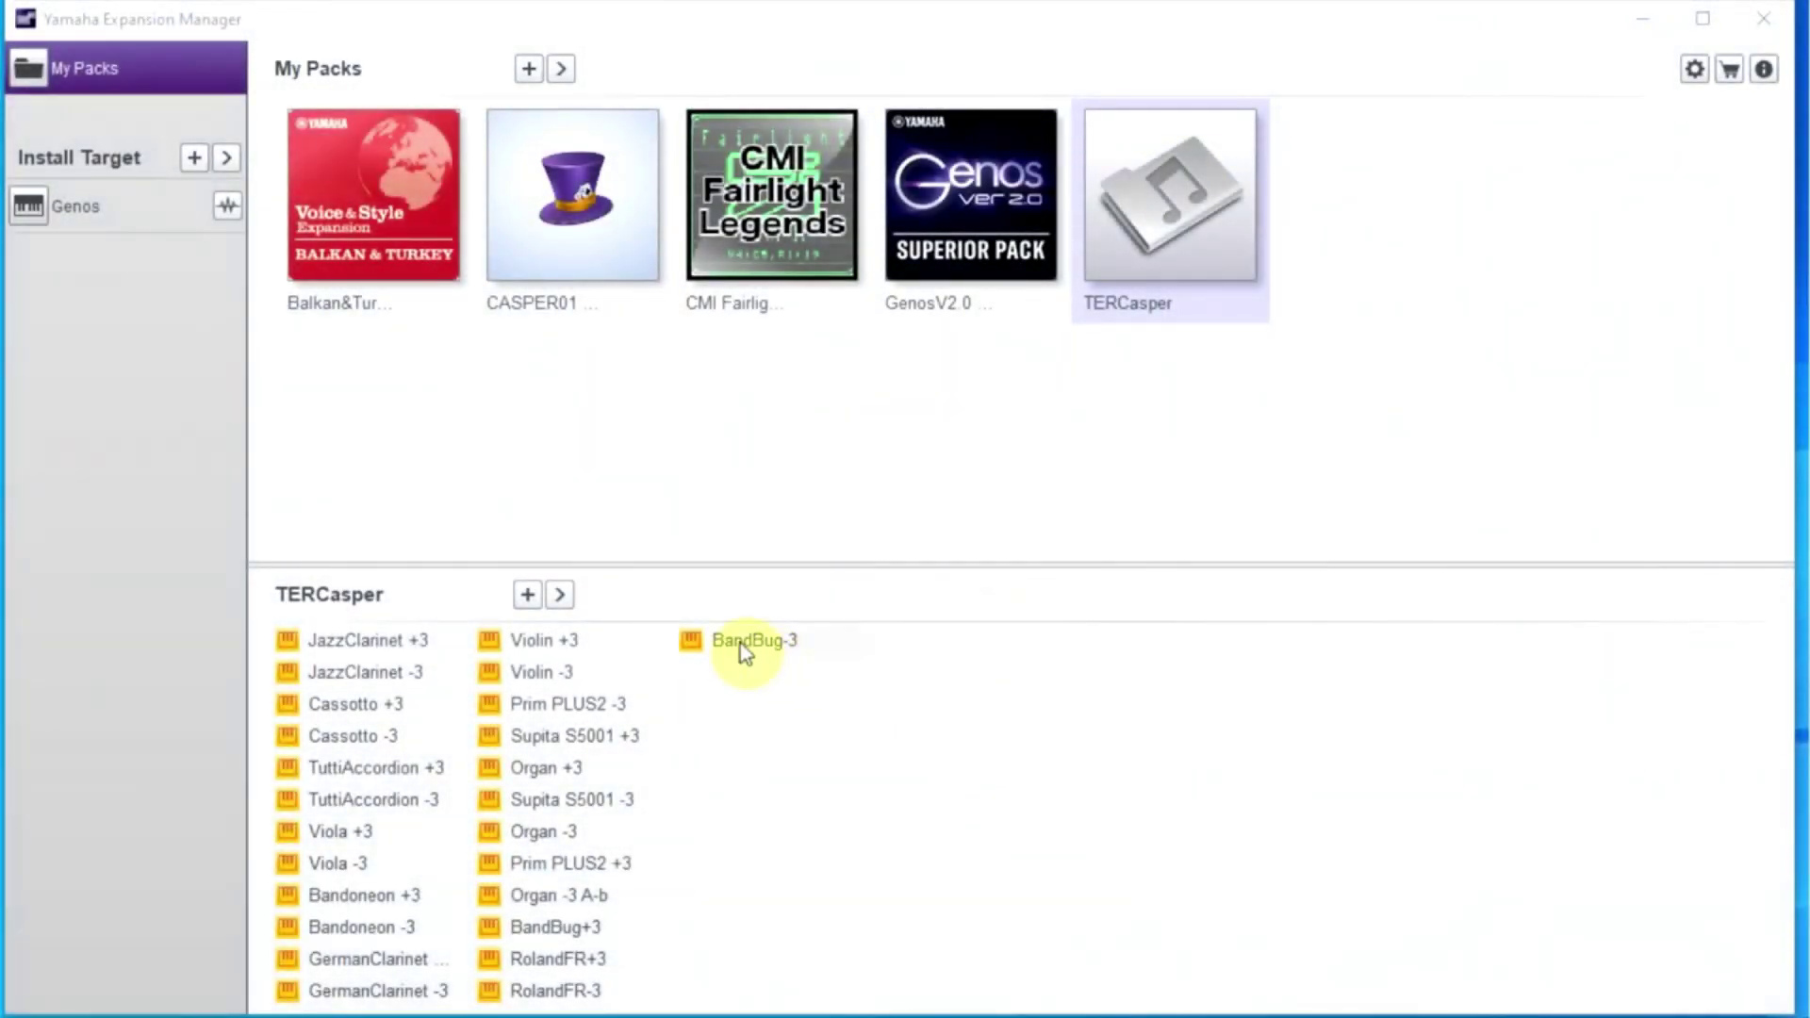
- Duplicate the BandBug-3 voice within the TERCasper pack by copying and pasting it
double_click(743, 645)
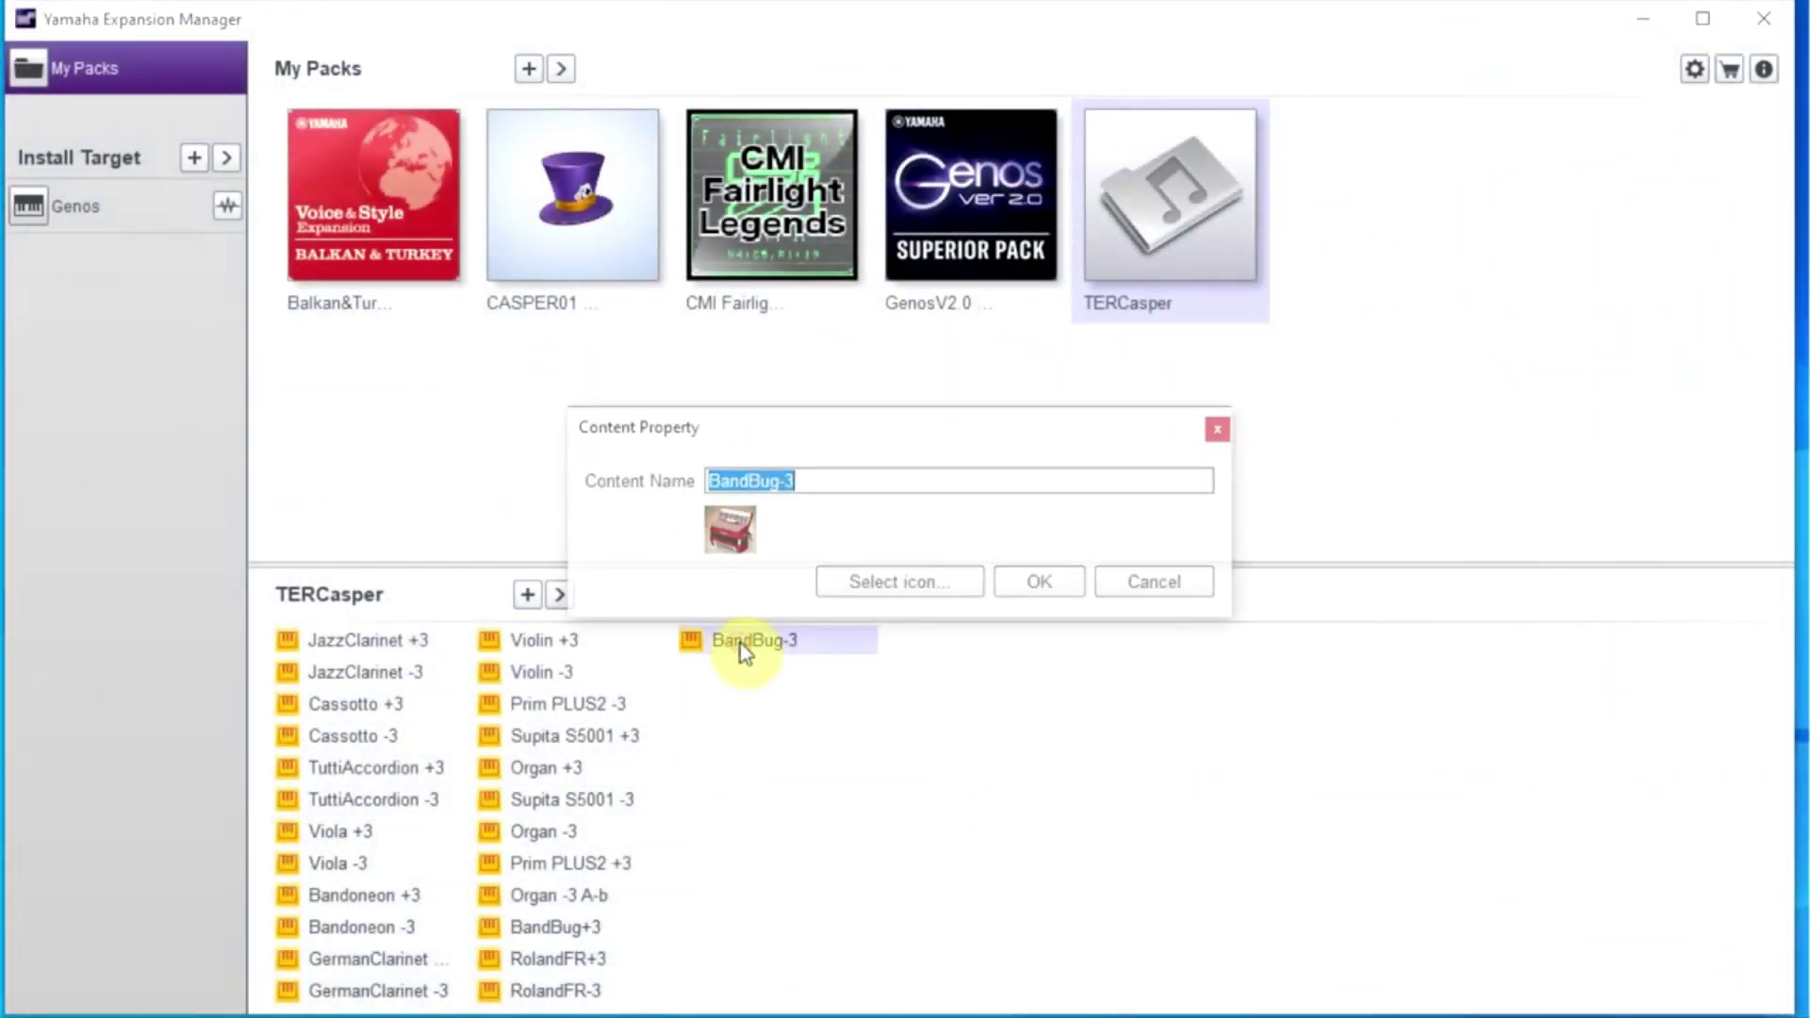
left_click(1047, 582)
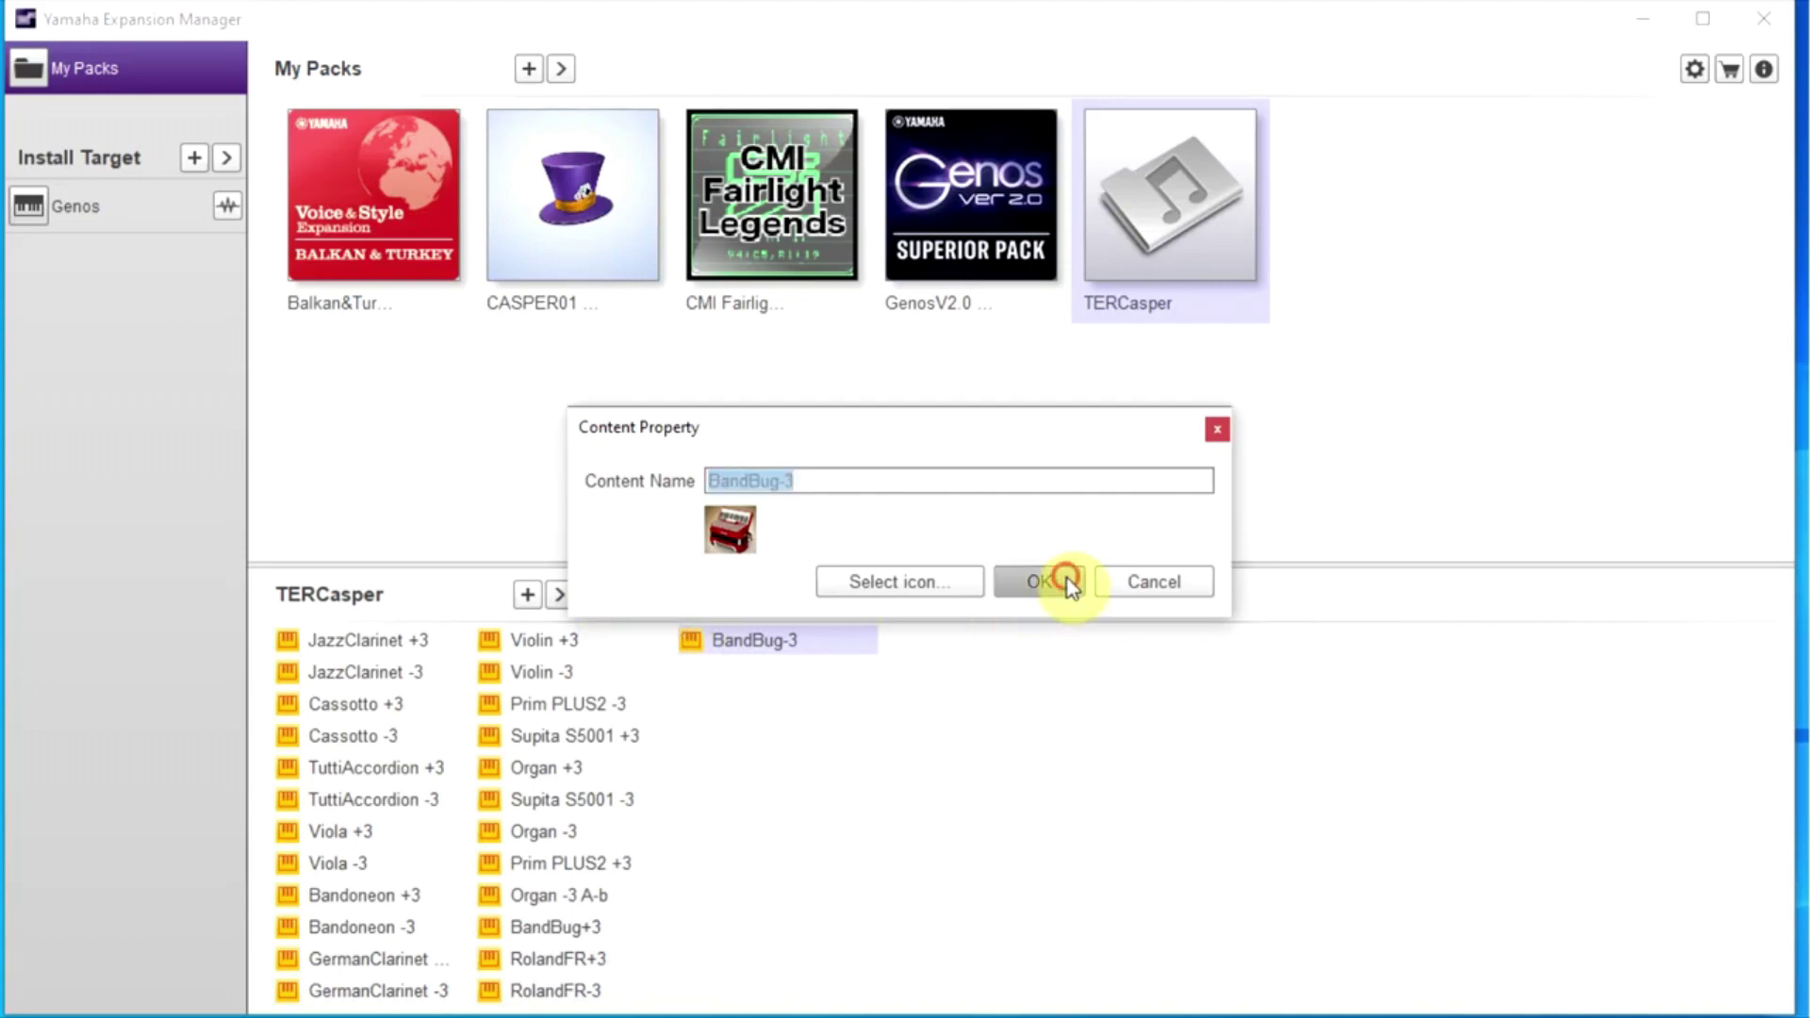
left_click(568, 597)
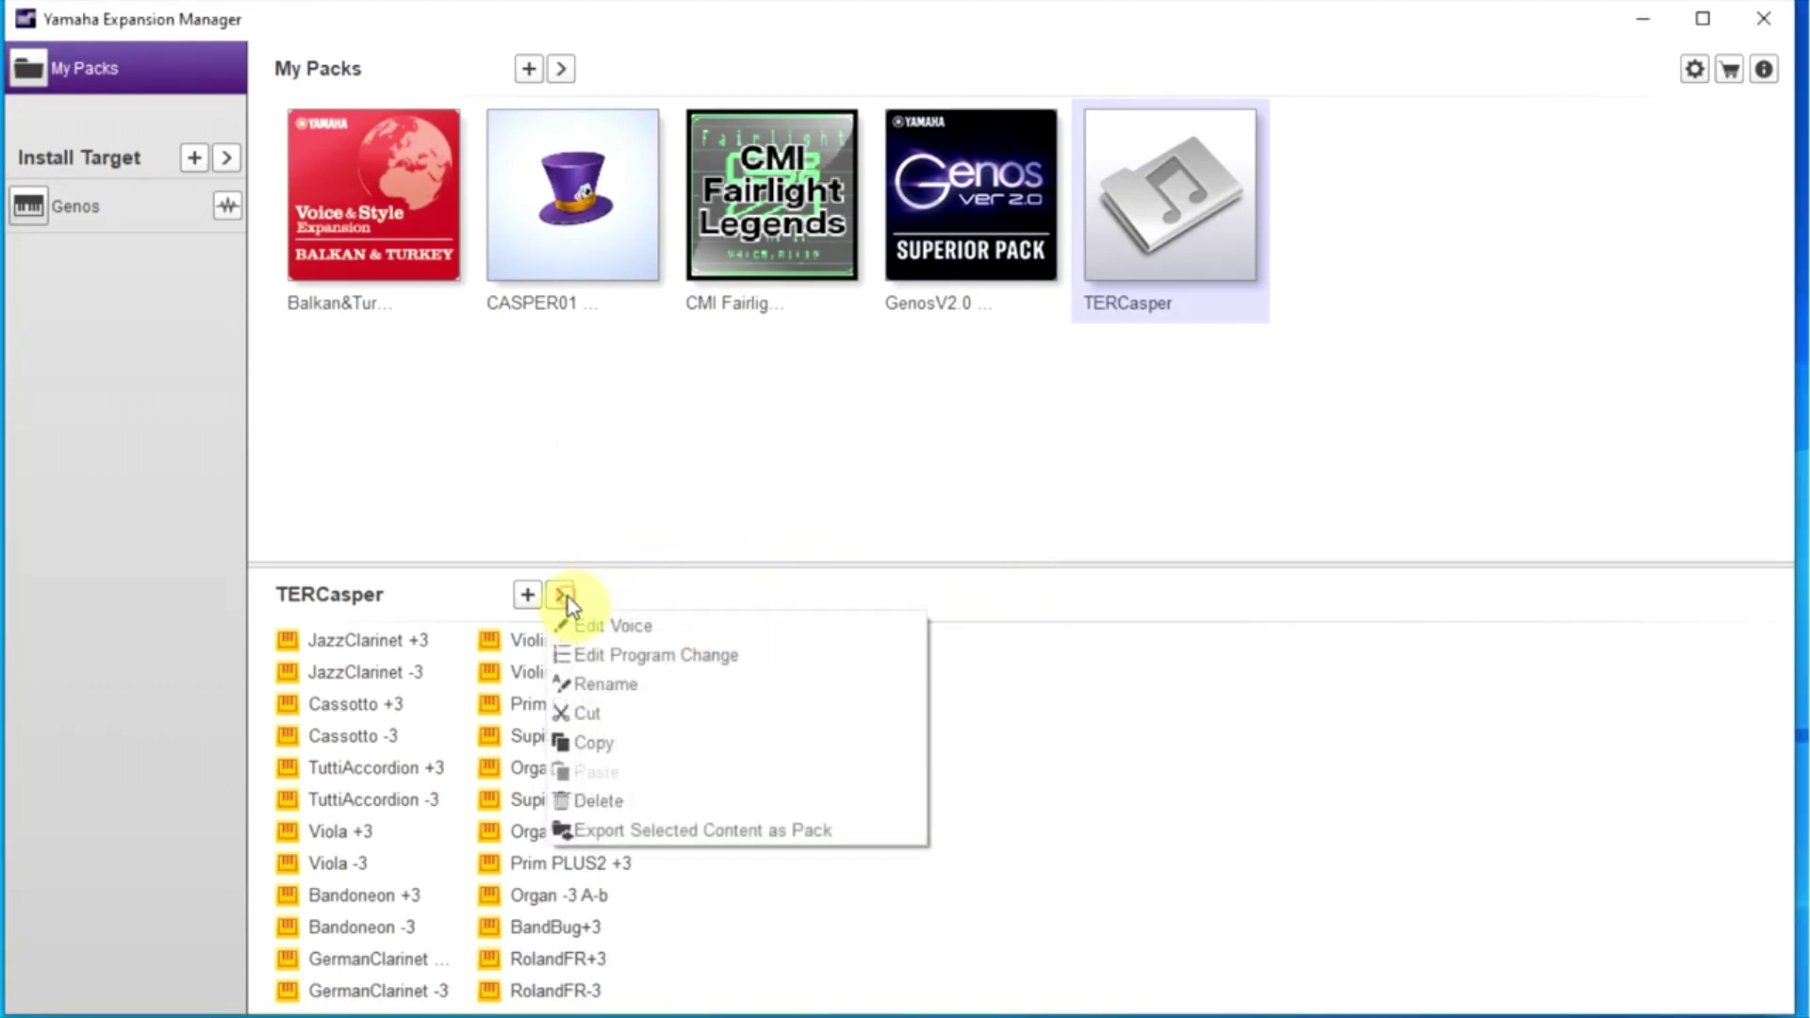
left_click(607, 744)
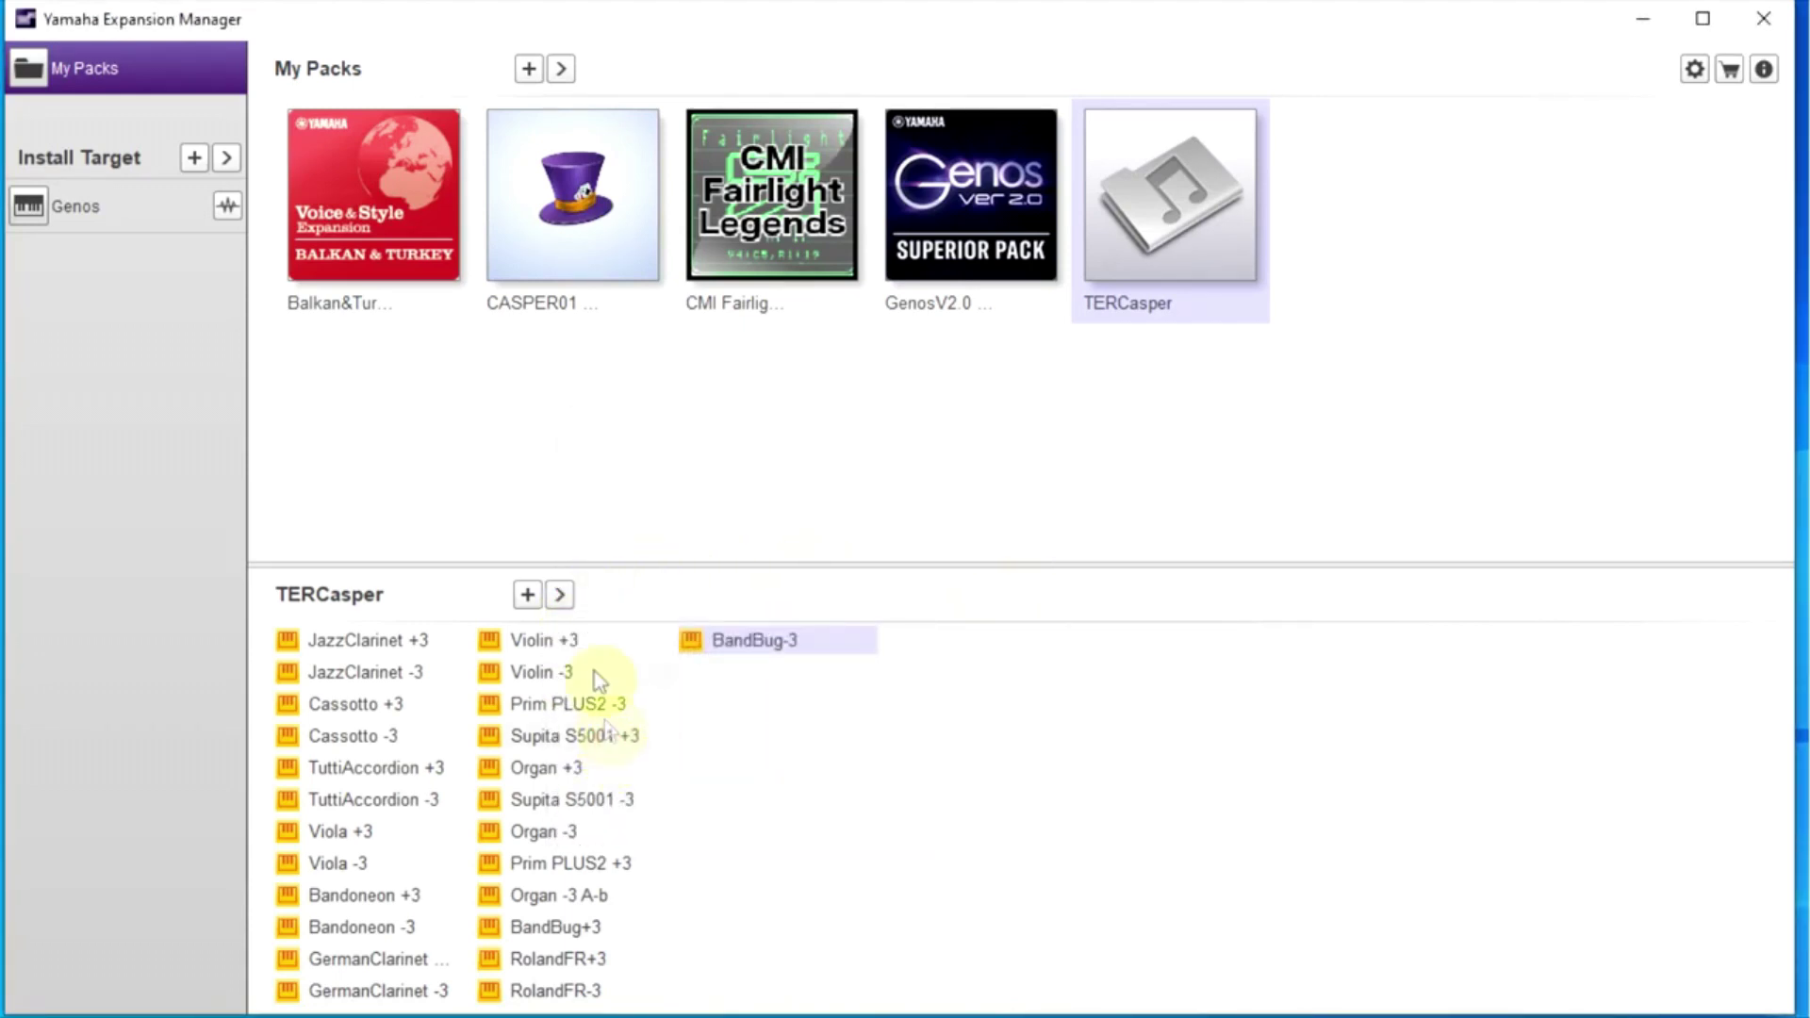
left_click(560, 595)
left_click(608, 771)
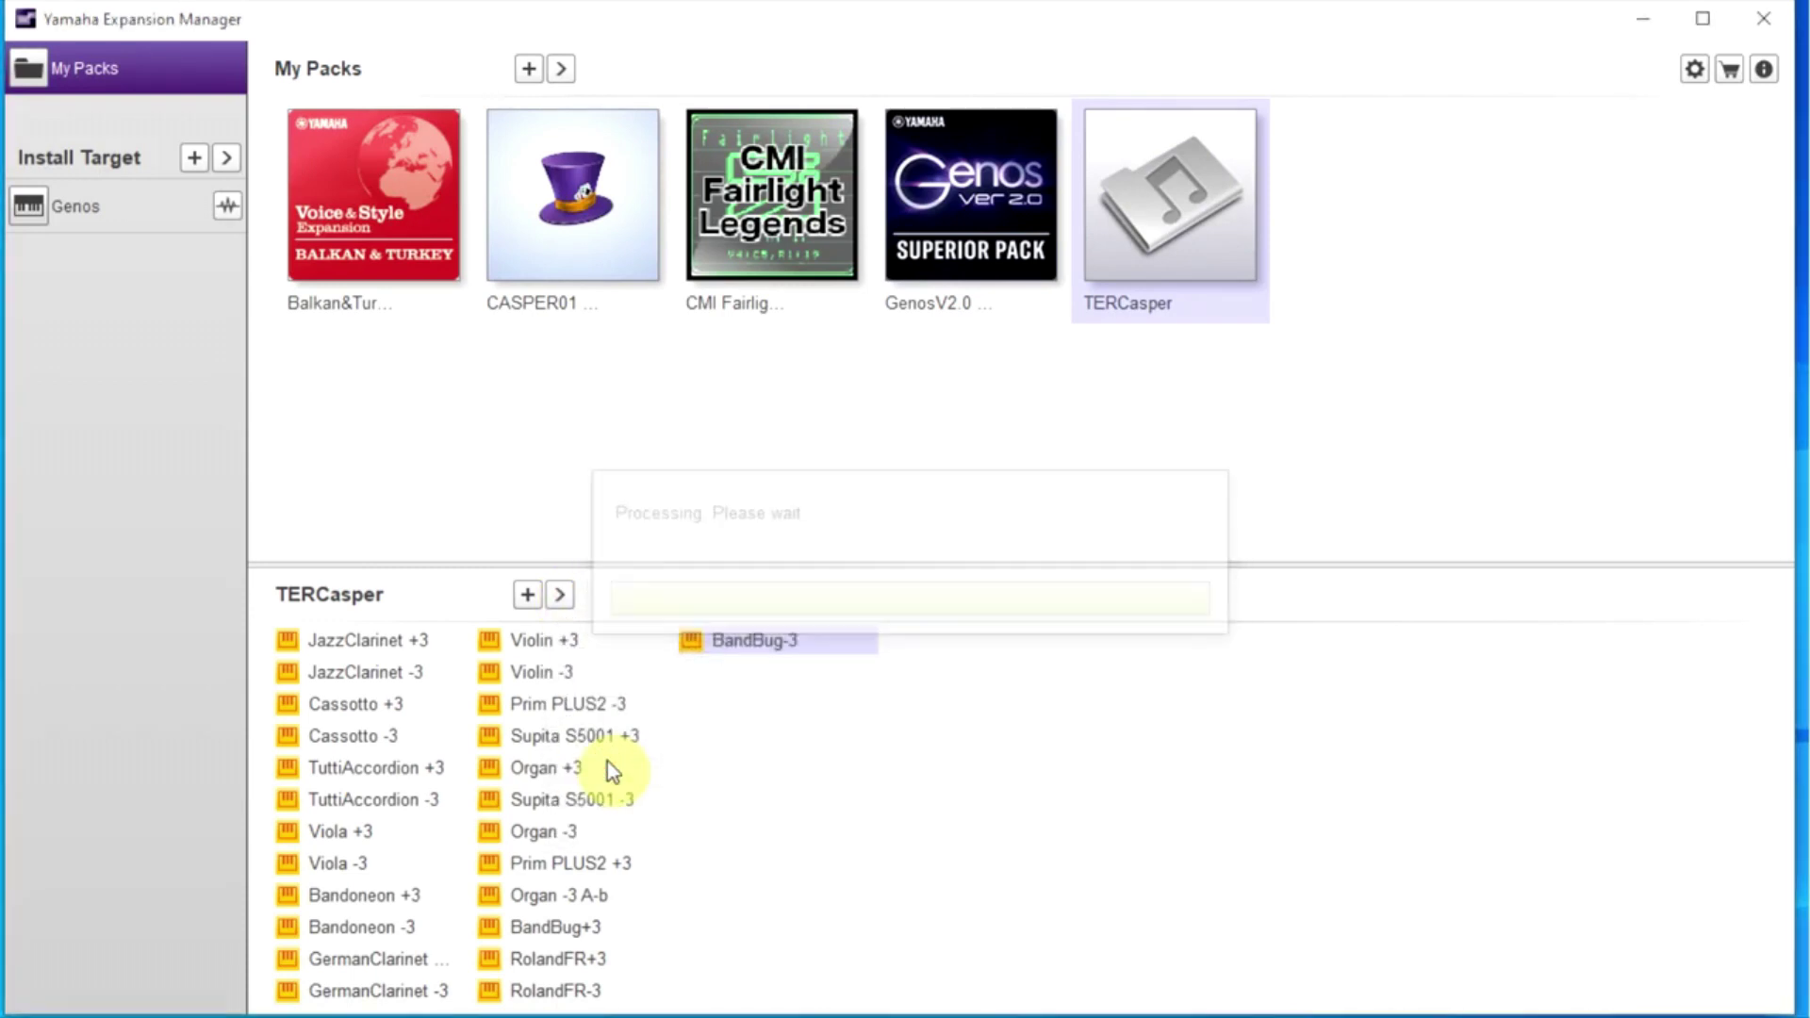
- Open the duplicated voice BandBug-3 001 for editing and select Element 1
left_click(567, 596)
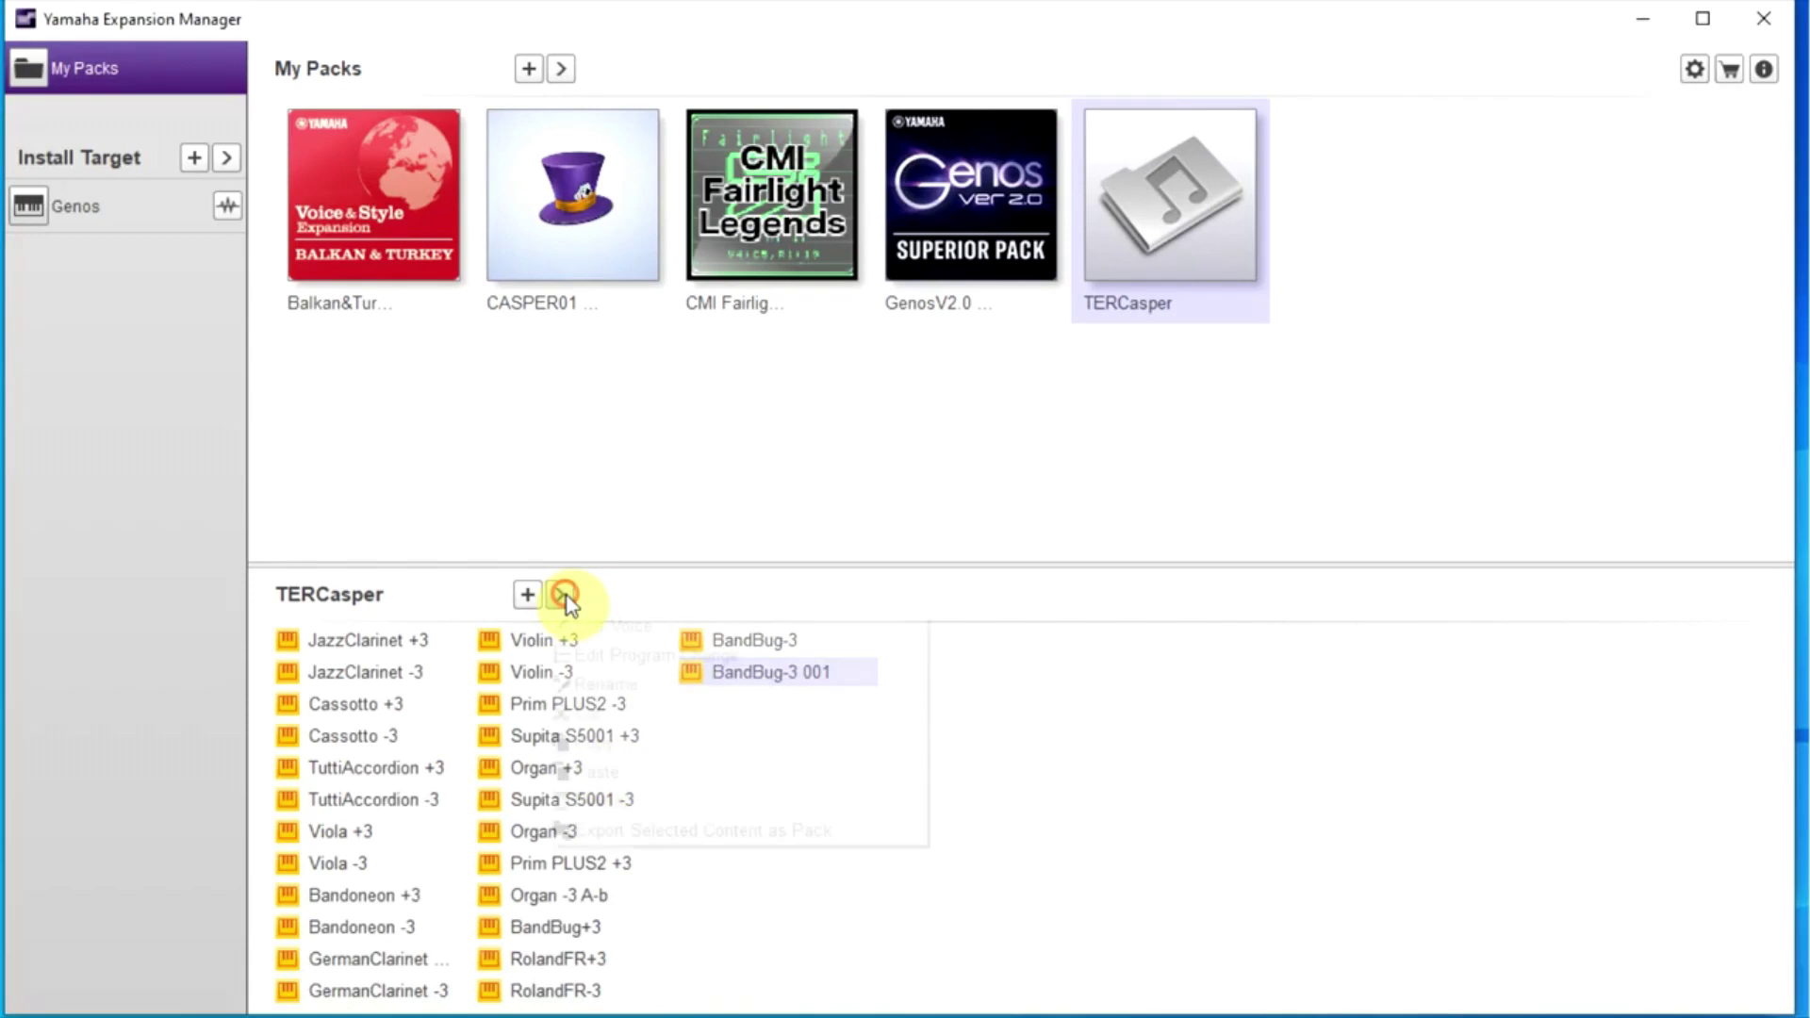
left_click(611, 622)
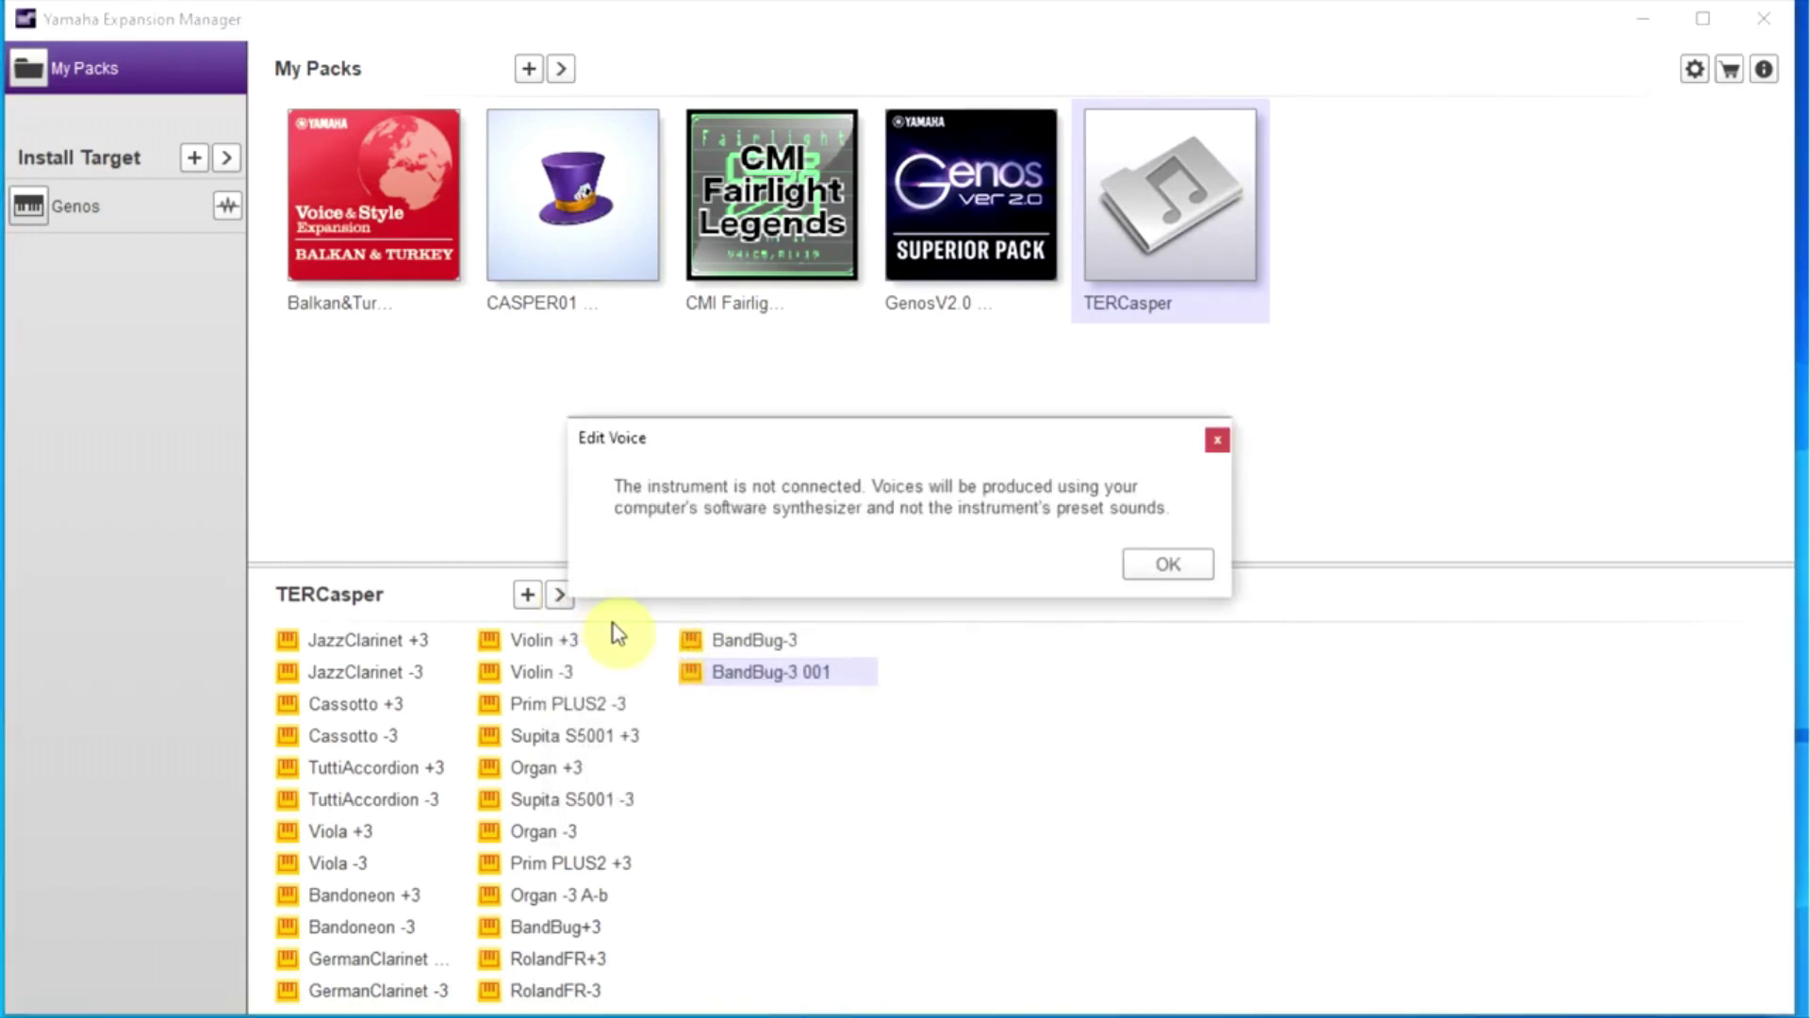
left_click(1142, 564)
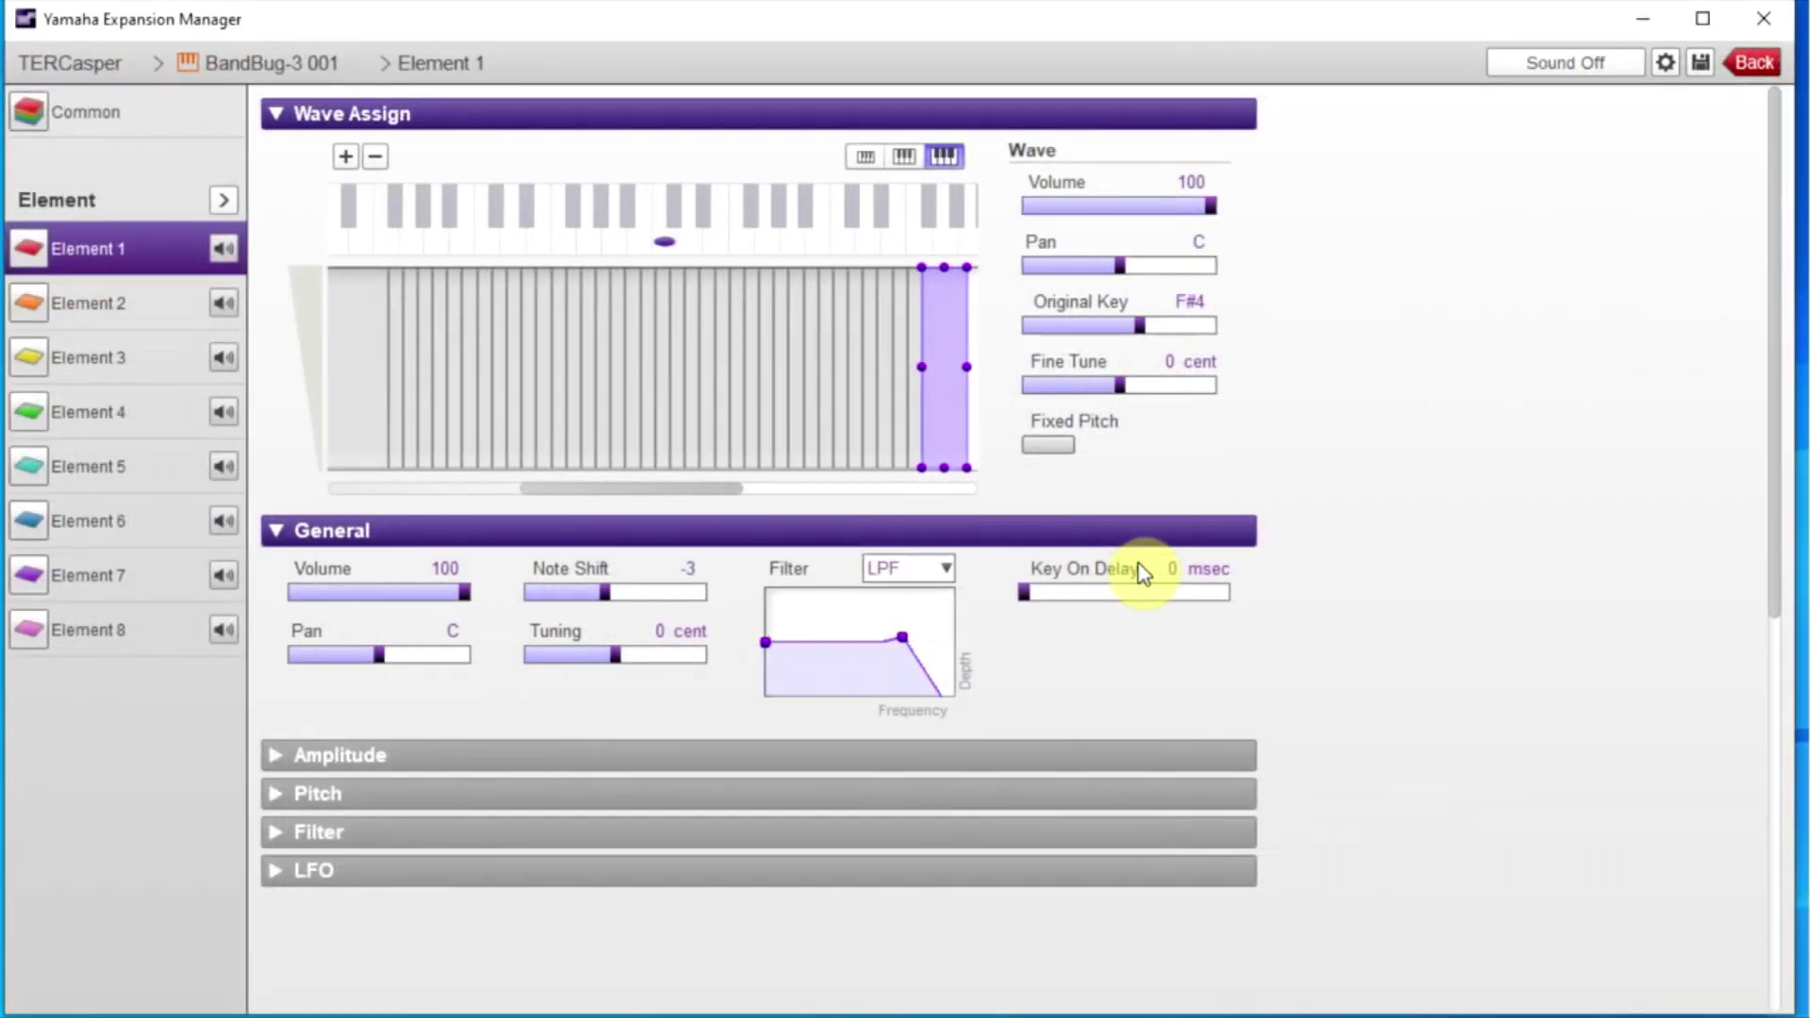
left_click(132, 309)
left_click(132, 357)
left_click(160, 247)
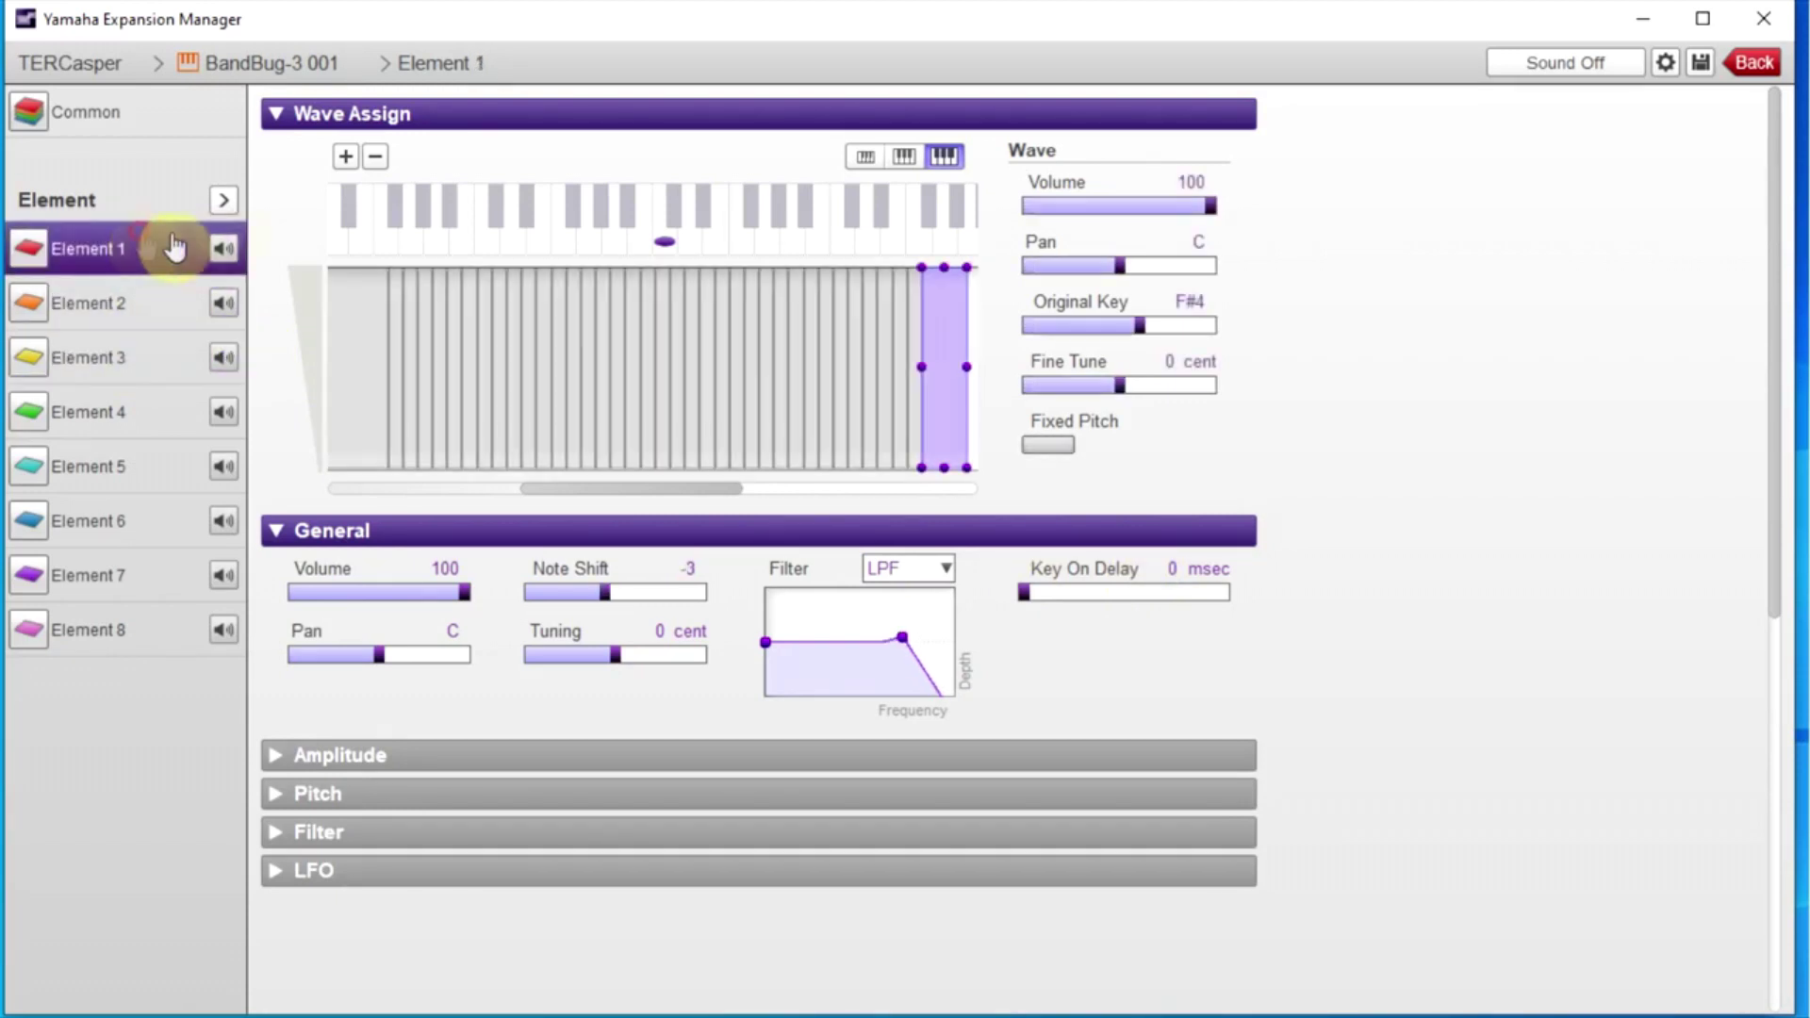
- Copy Element 1 and paste it over Element 2
right_click(223, 207)
left_click(269, 259)
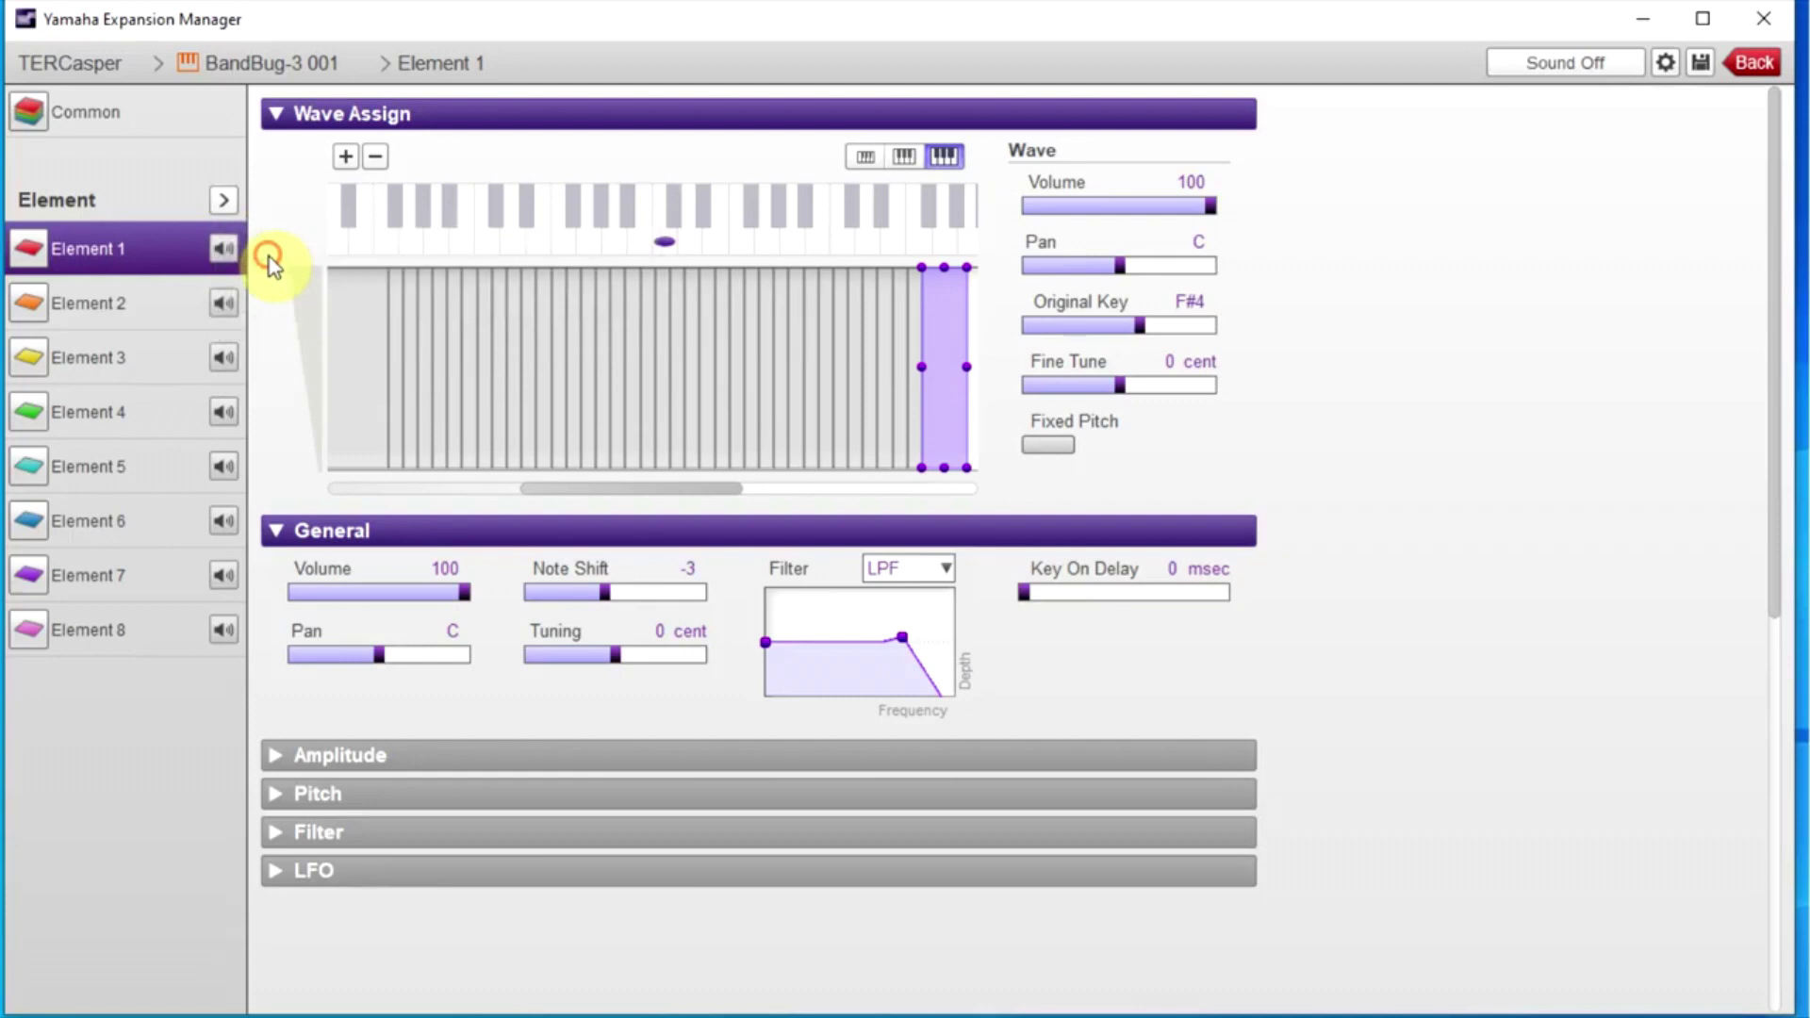
left_click(138, 300)
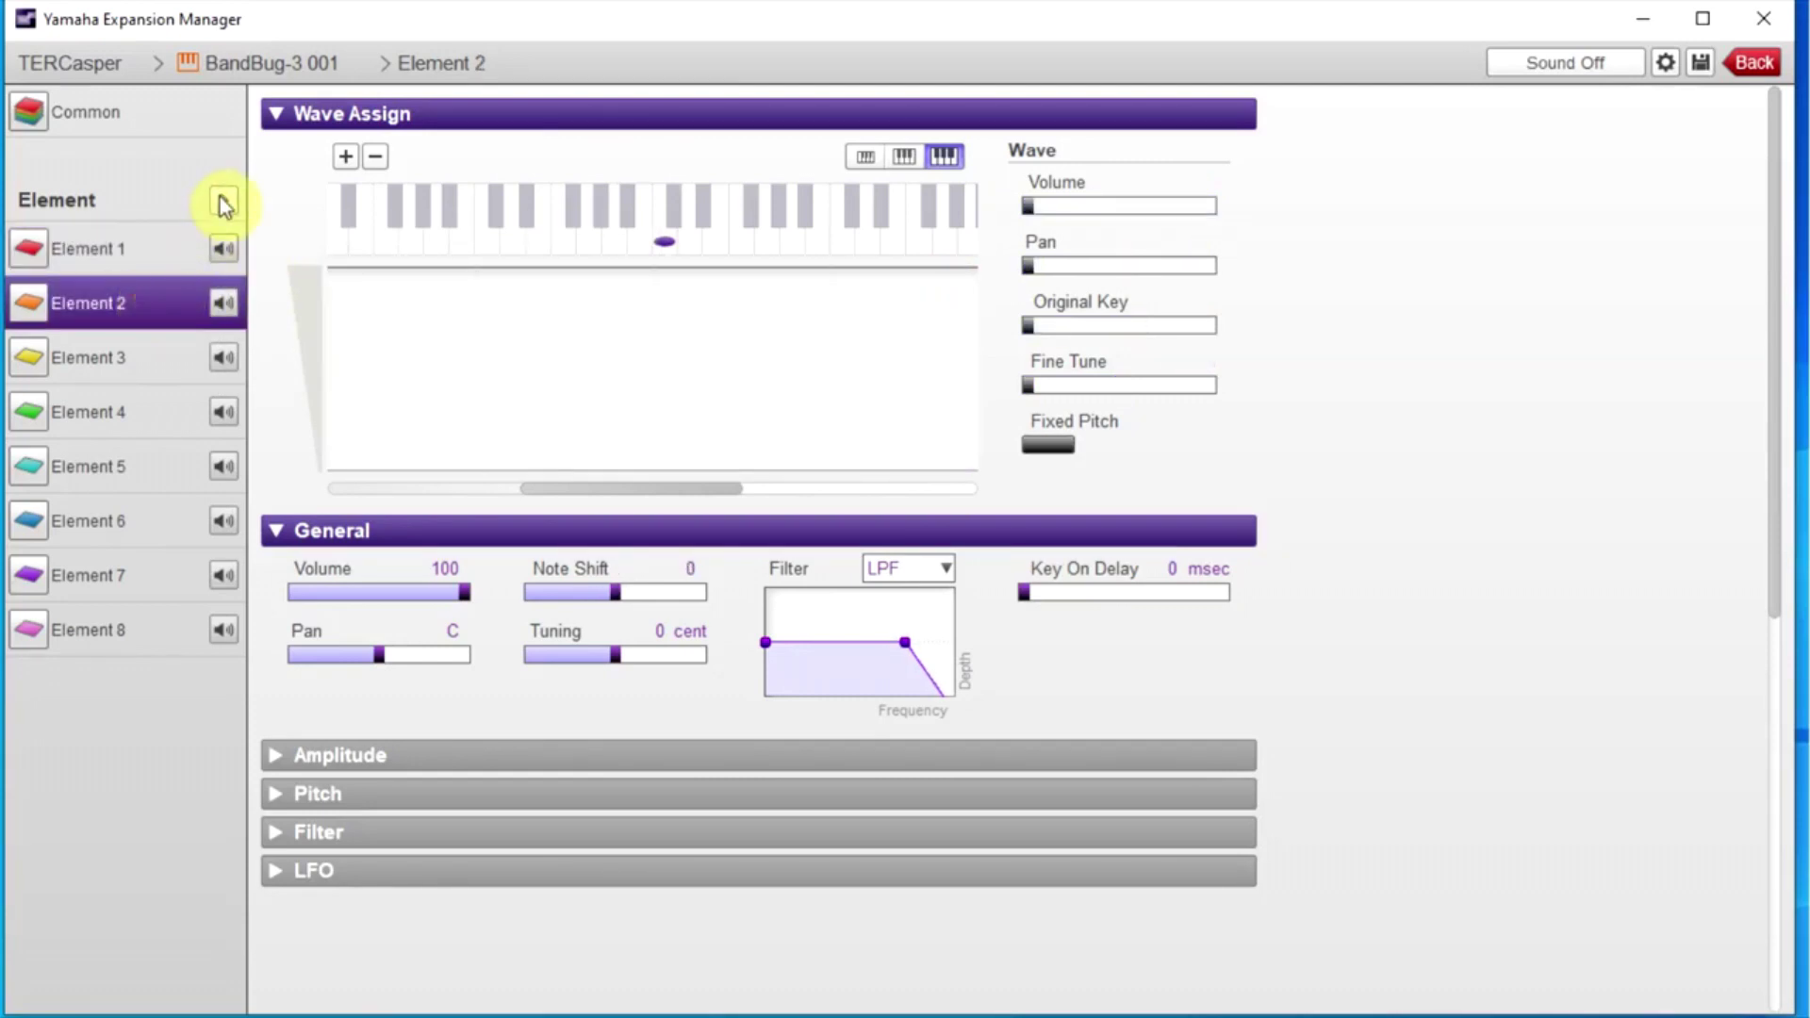
right_click(220, 200)
left_click(271, 289)
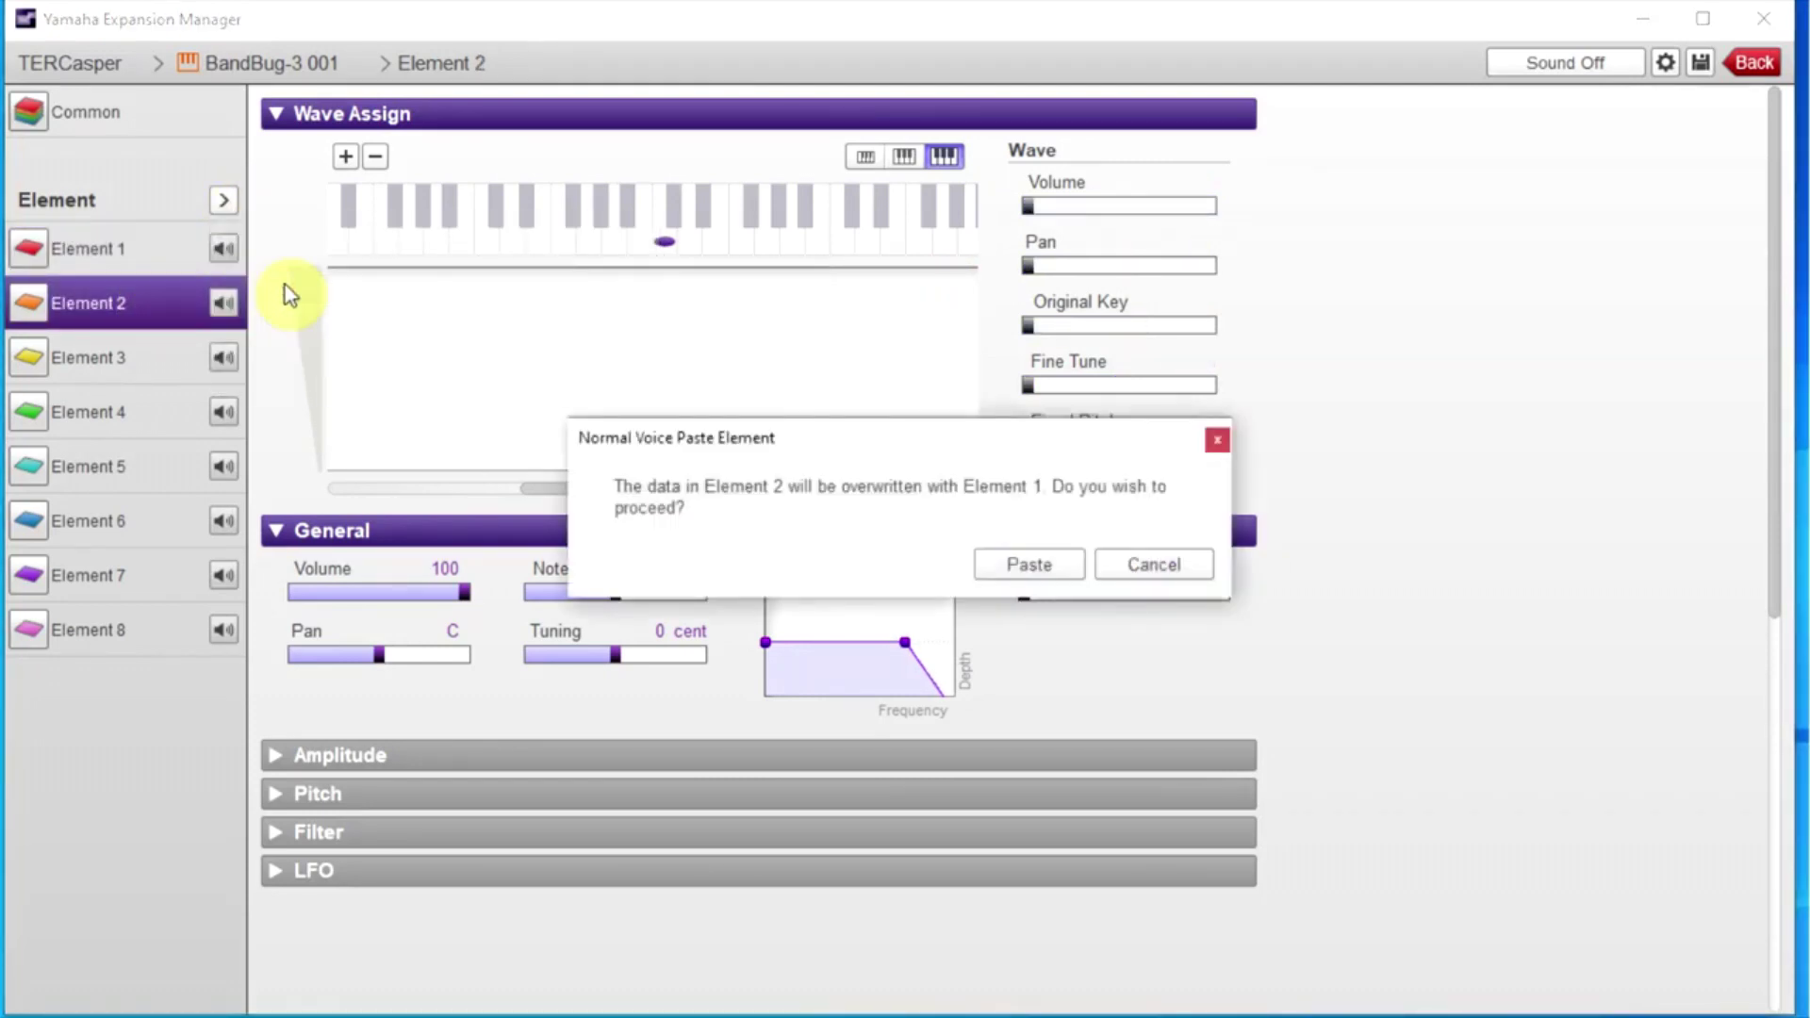
left_click(1028, 563)
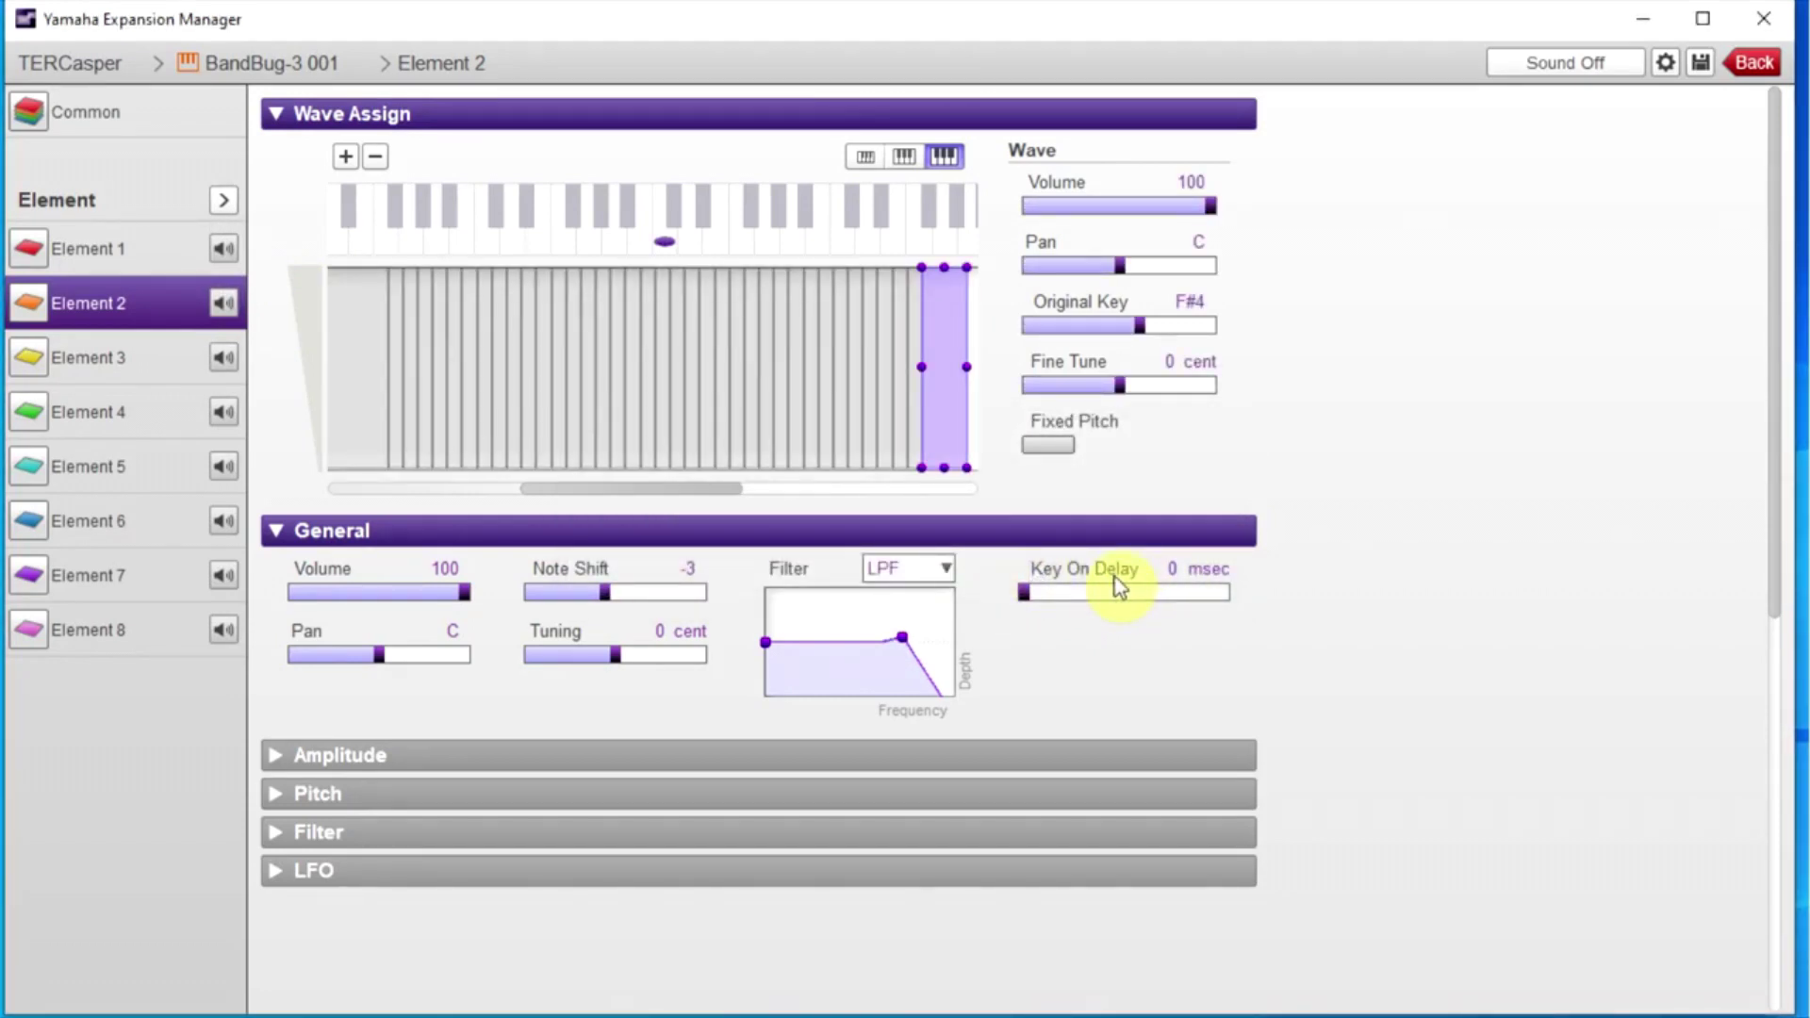
- Delete all waves from Element 2 except those on notes A1, A2 and A3
left_click(824, 319)
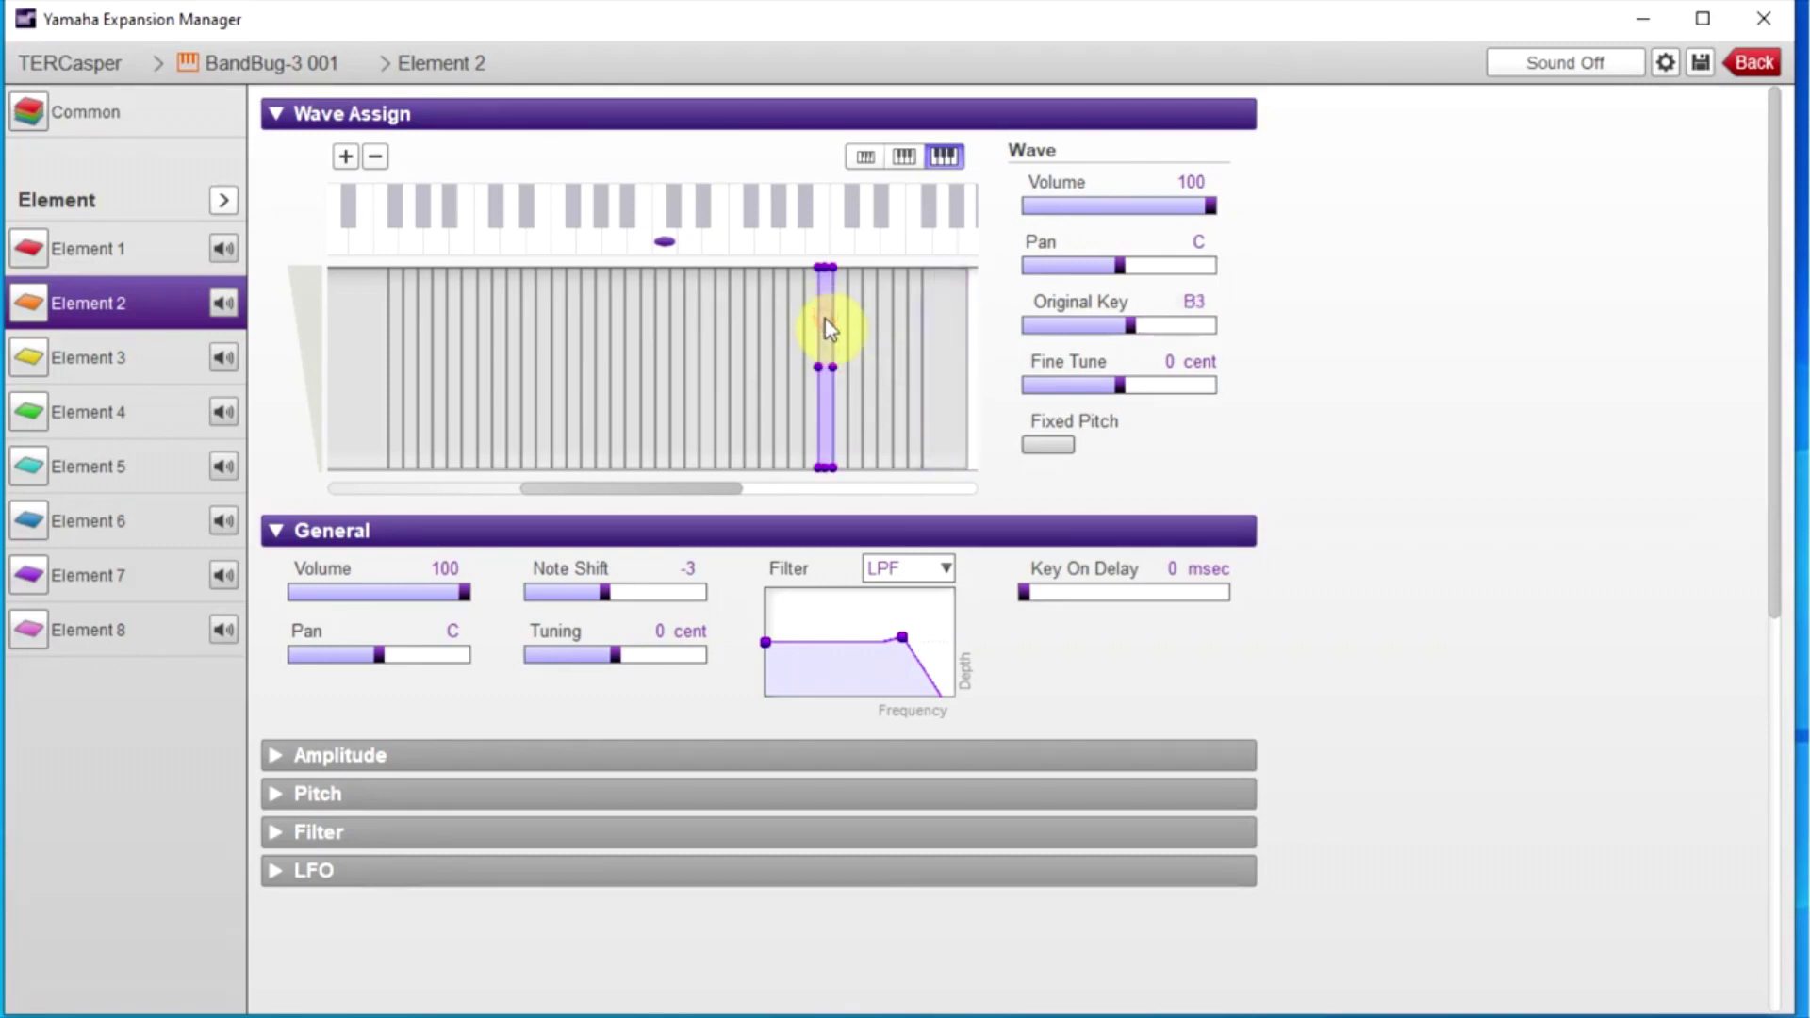
key("ctrl+a")
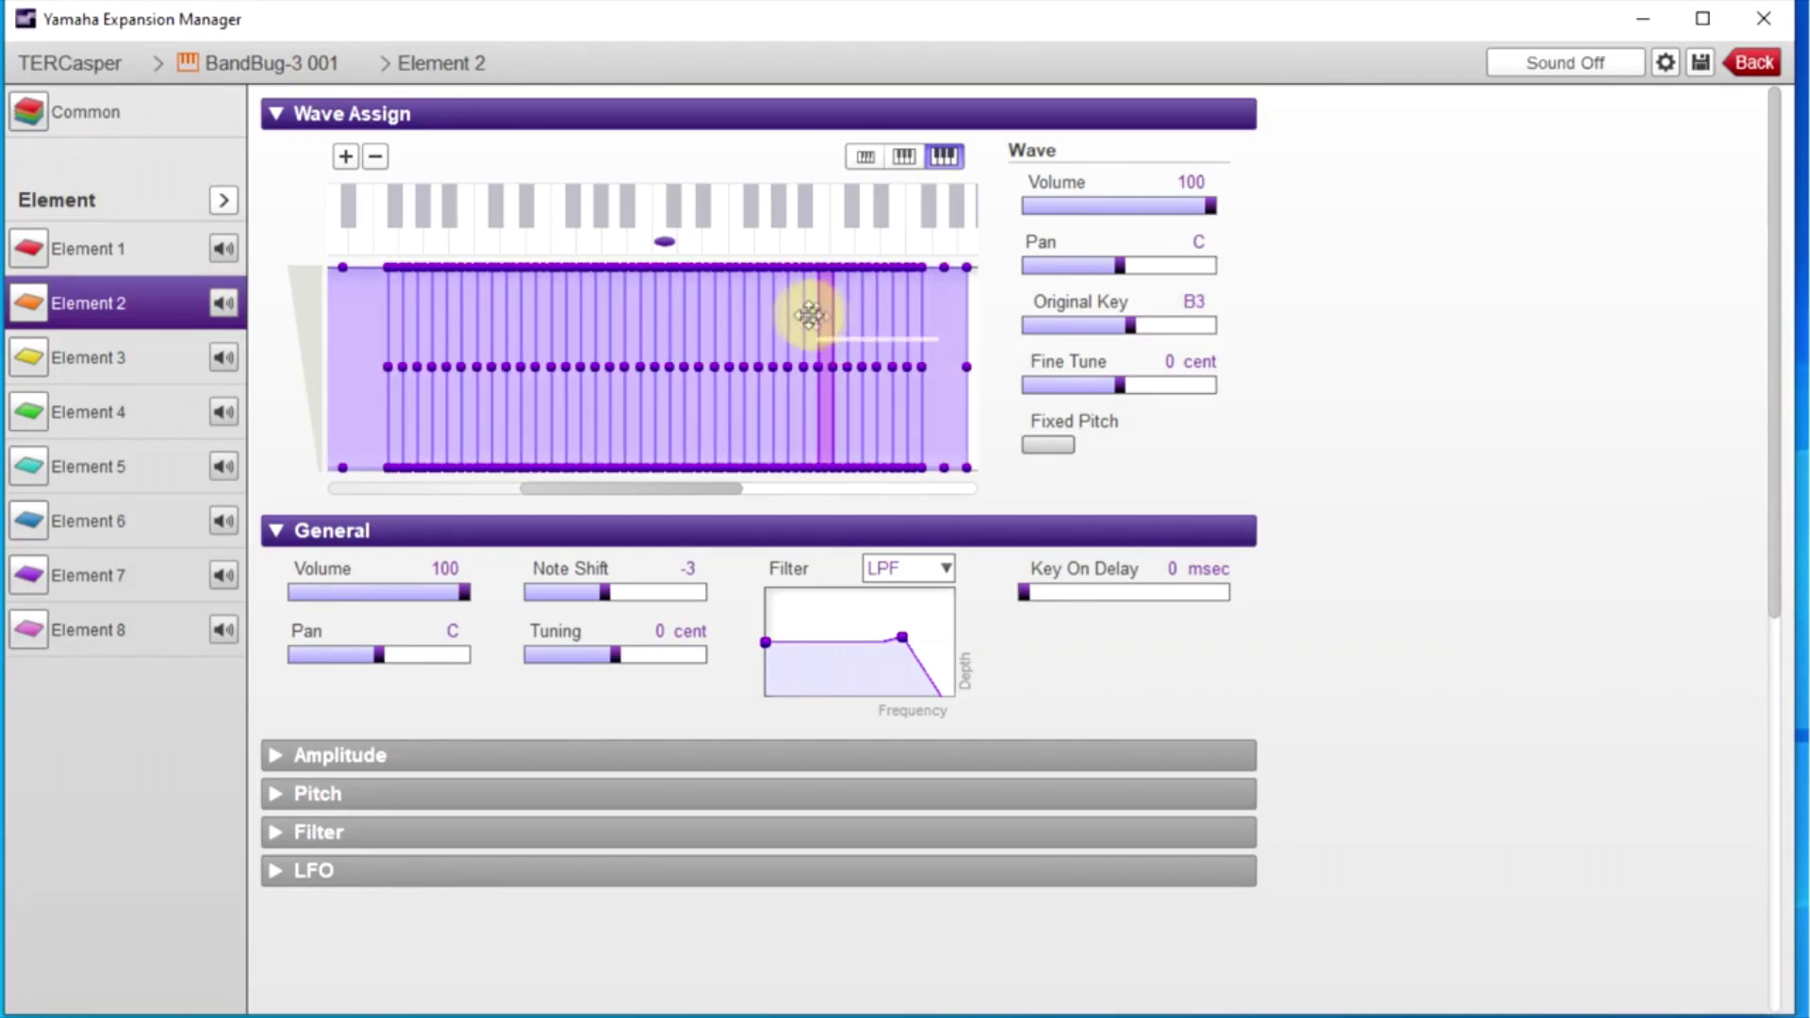
left_click(798, 334, "ctrl")
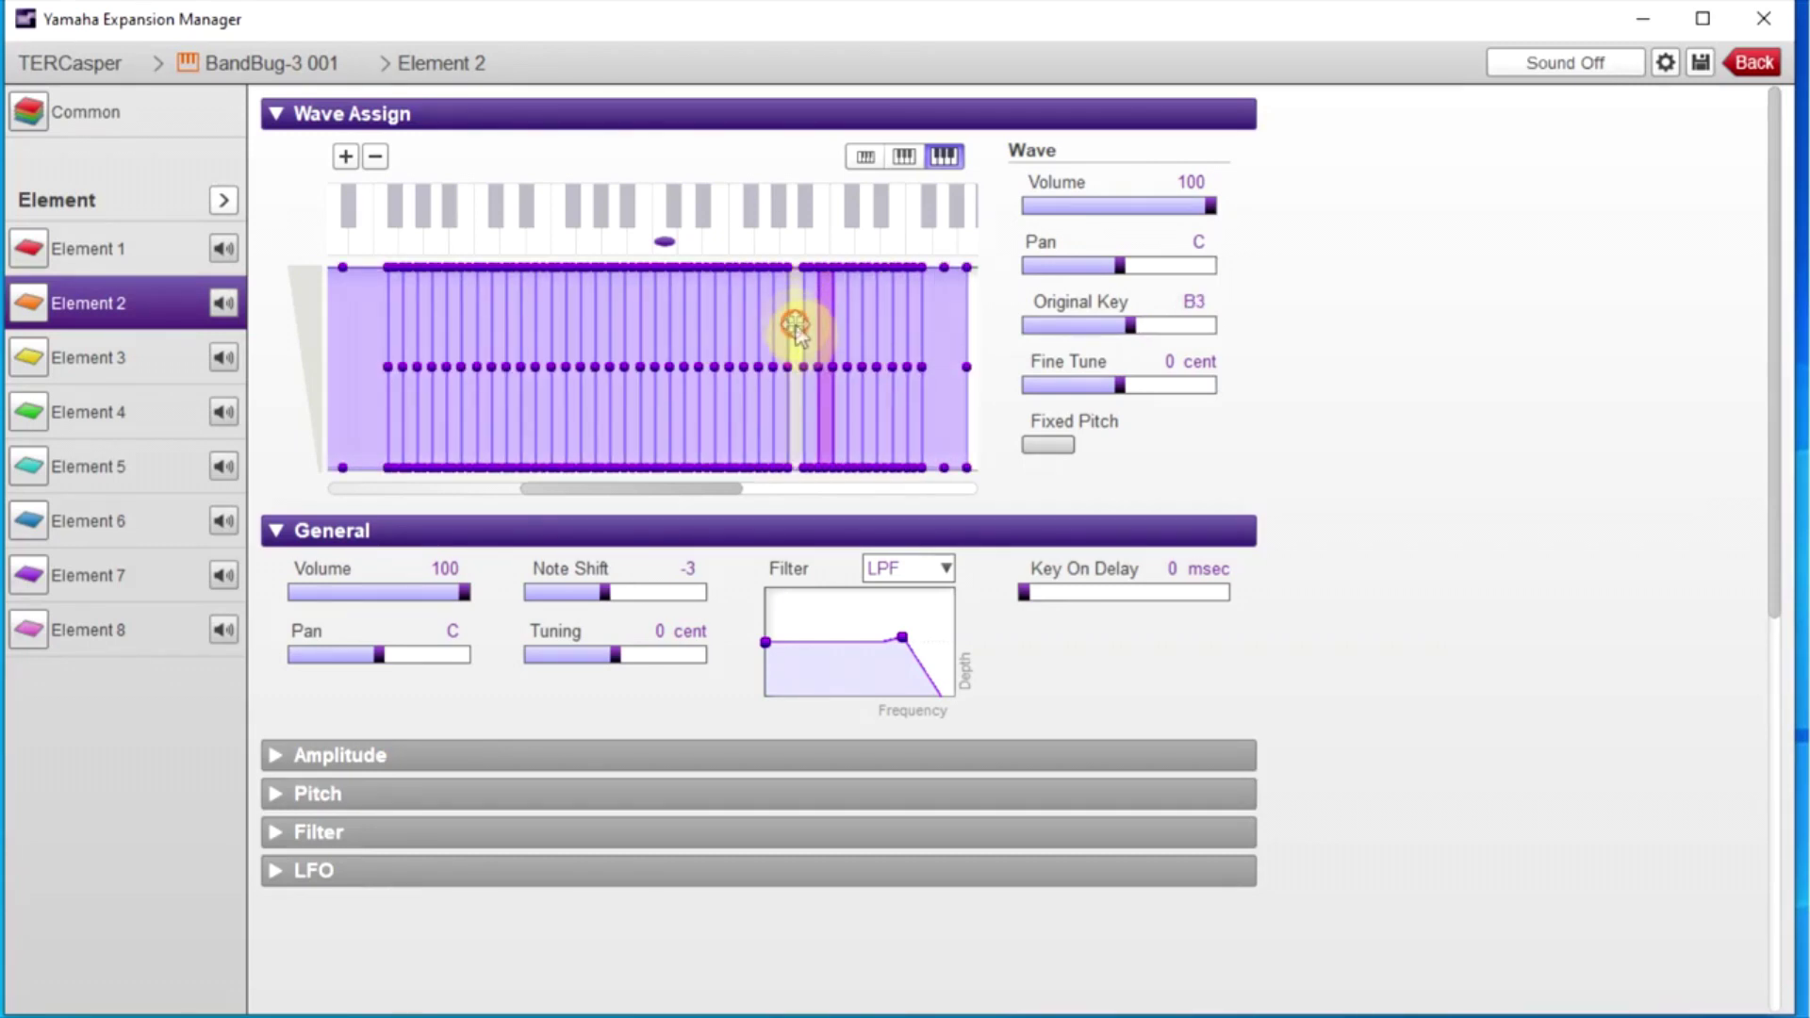
left_click(617, 337, "ctrl")
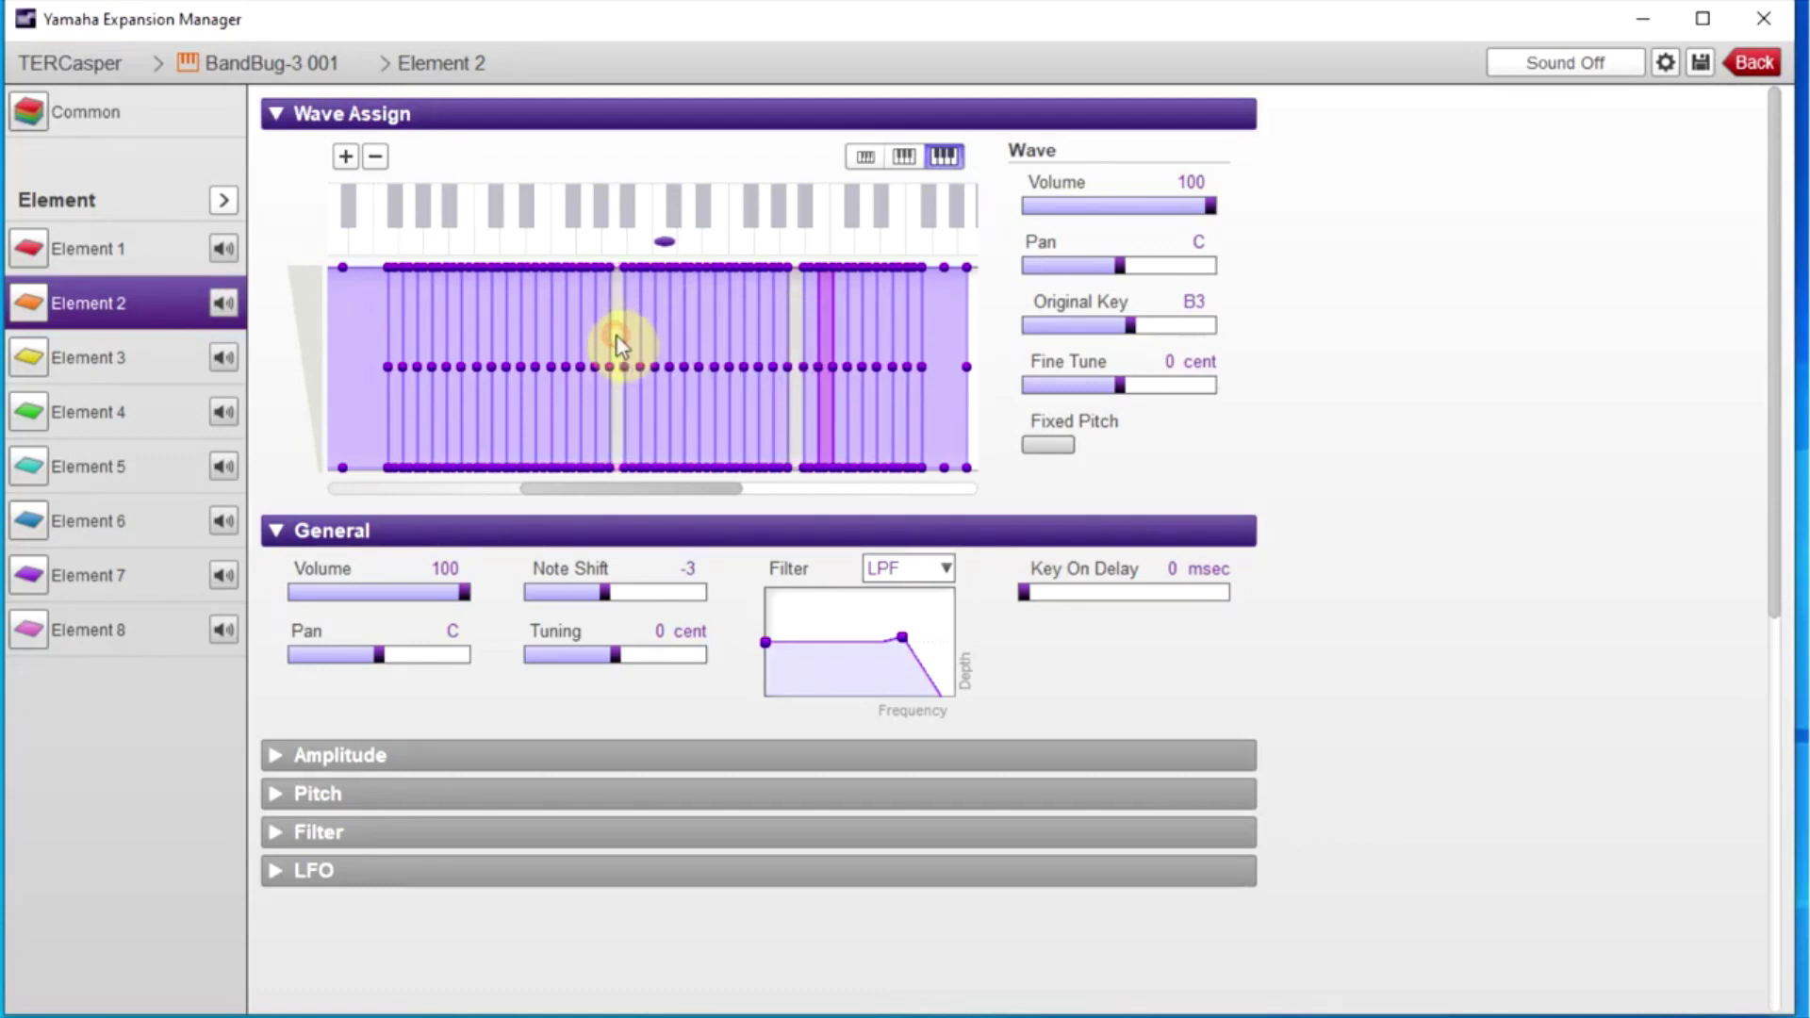
left_click(439, 325, "ctrl")
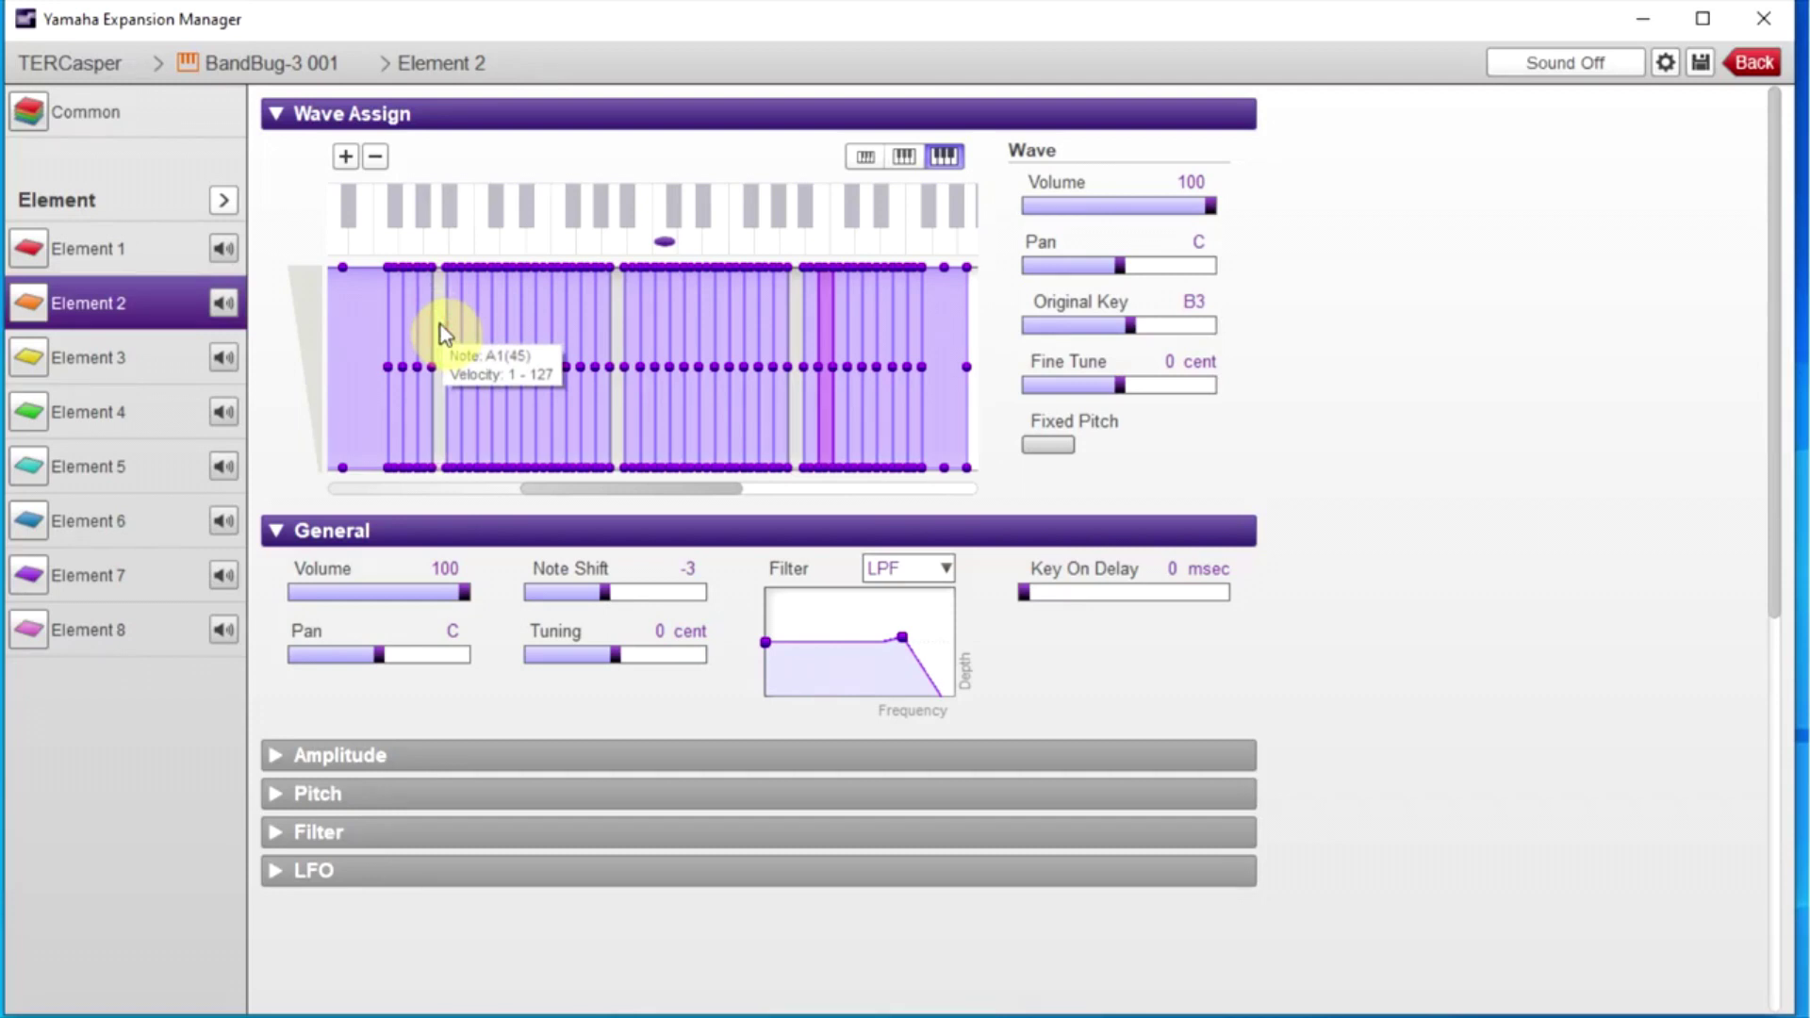
key("Delete")
key("Escape")
key("Delete")
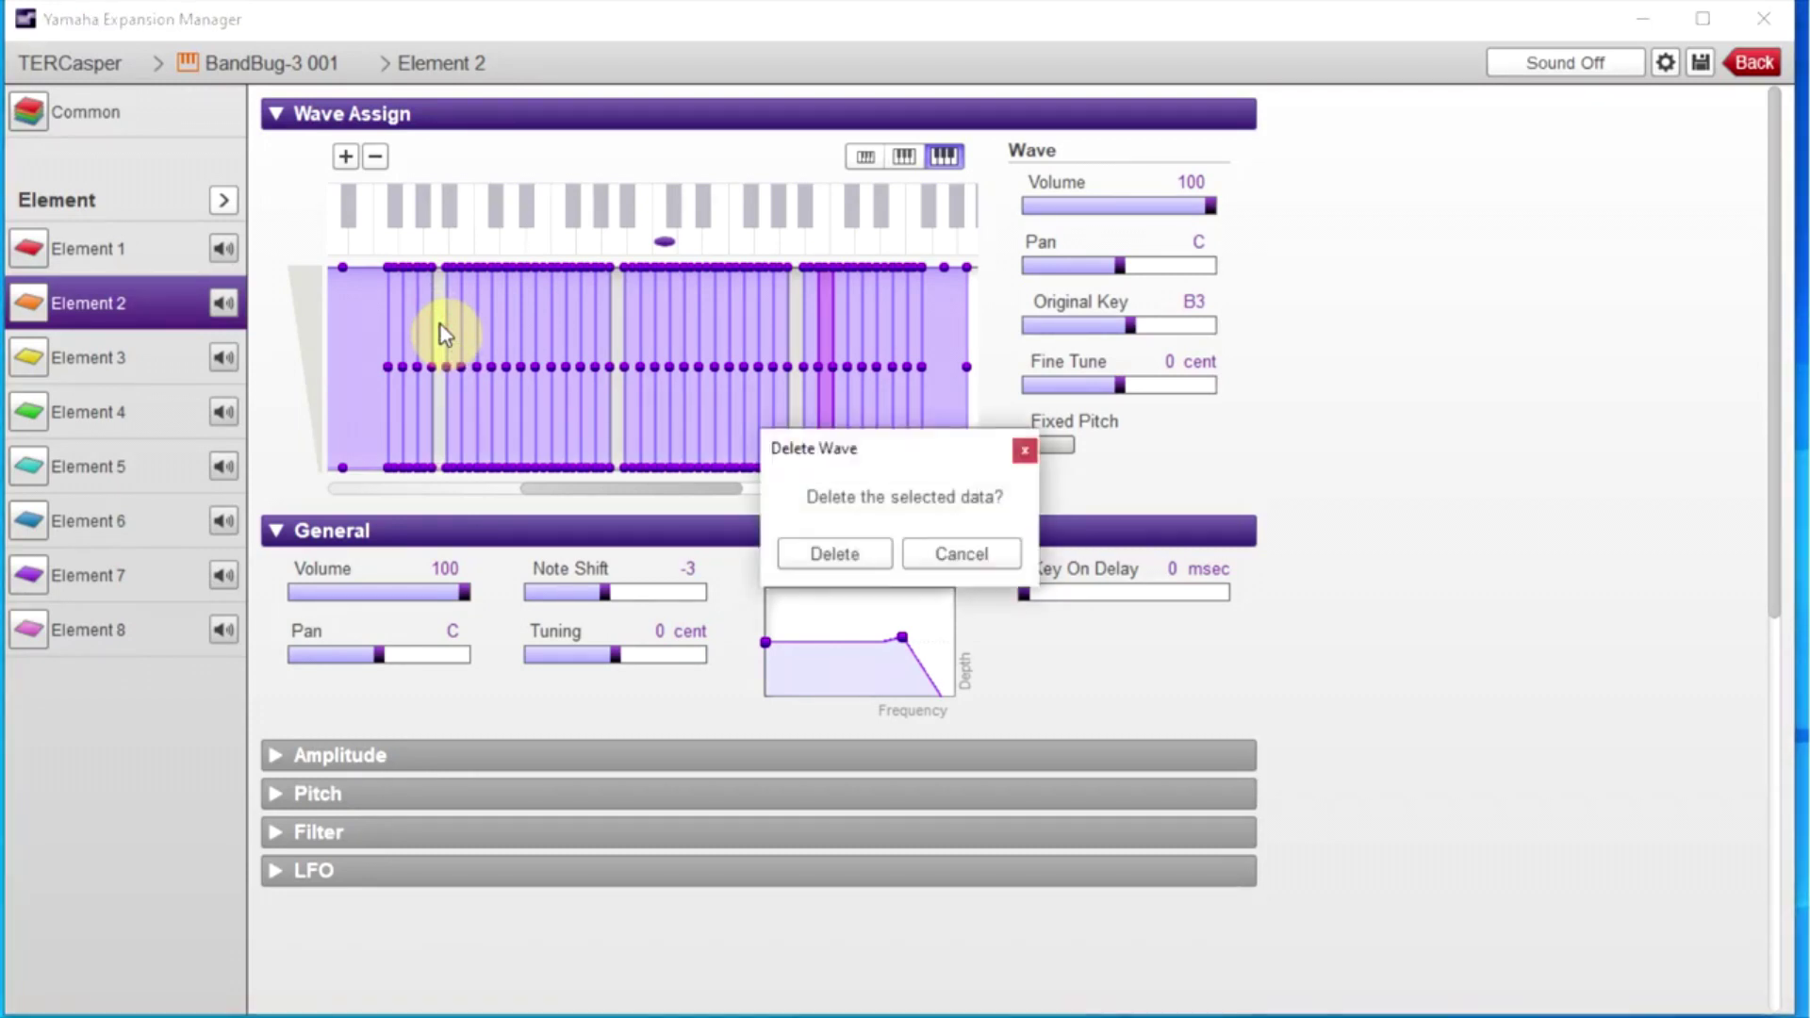
left_click(830, 553)
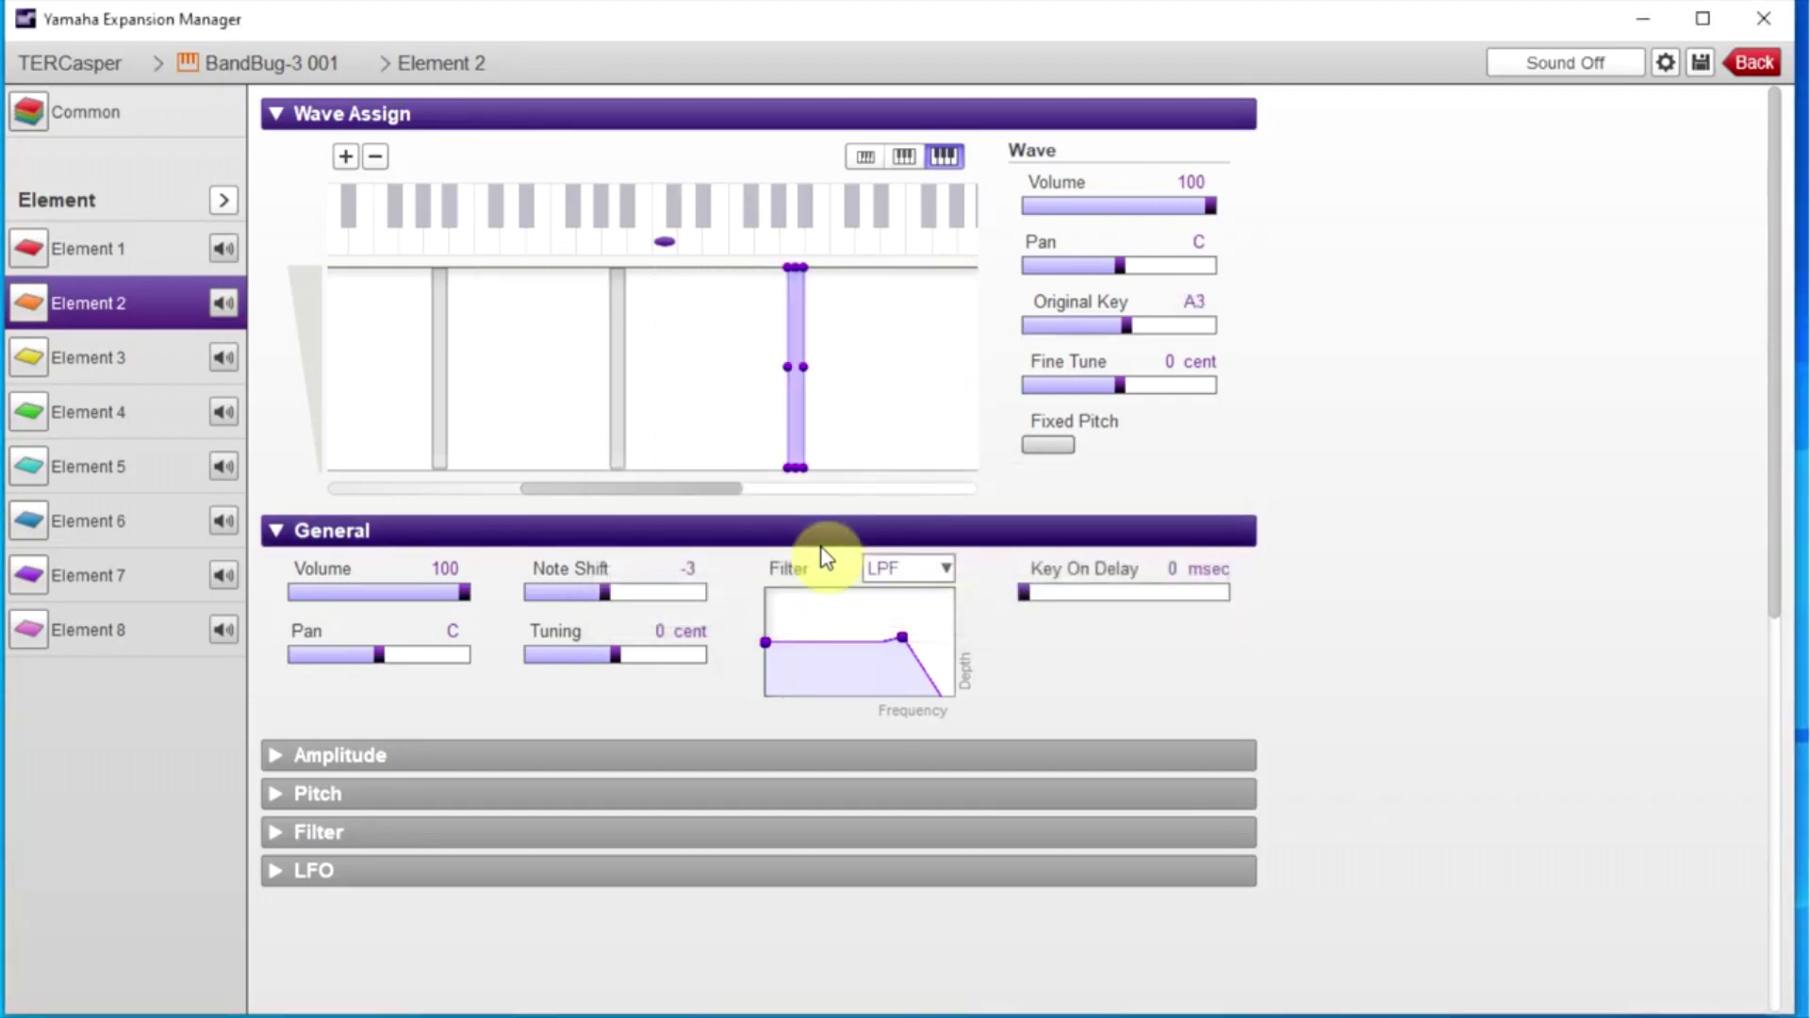
- In Element 2, set the original key of the A3 wave to B3 and the A2 wave to B2, and adjust the A1 wave's original key
left_click_drag(1125, 323, 1130, 325)
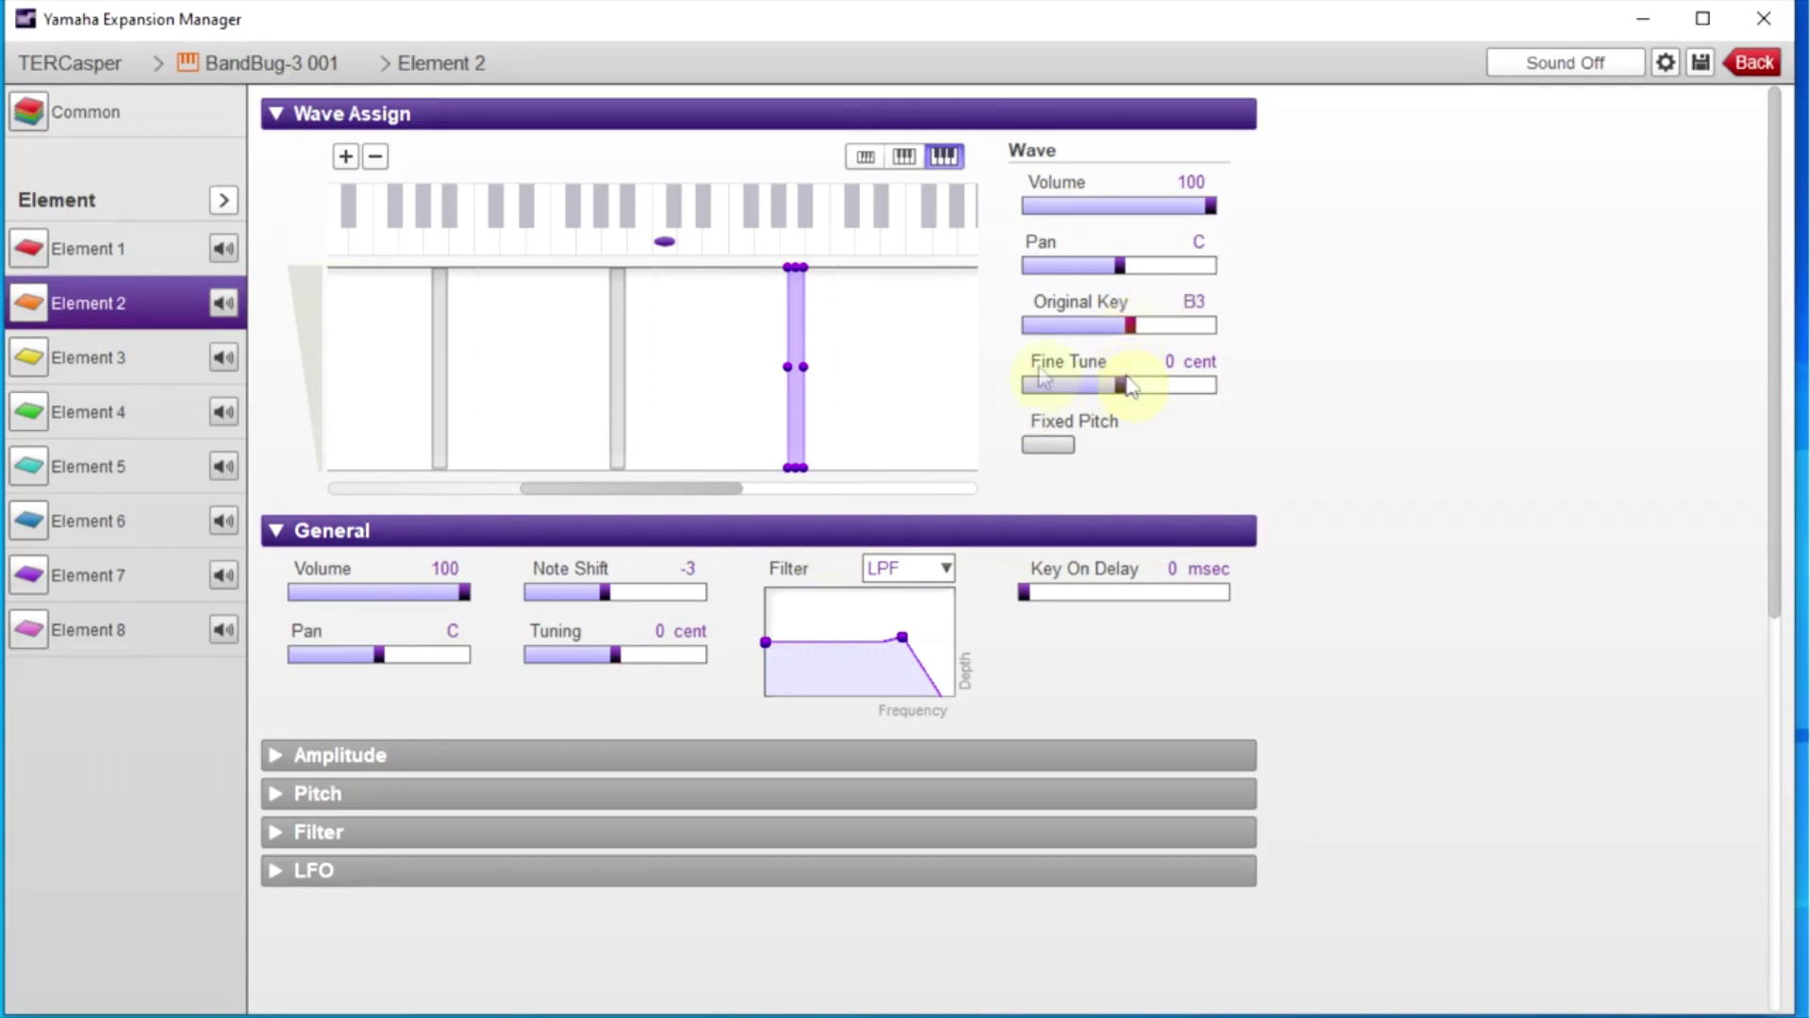
left_click(622, 396)
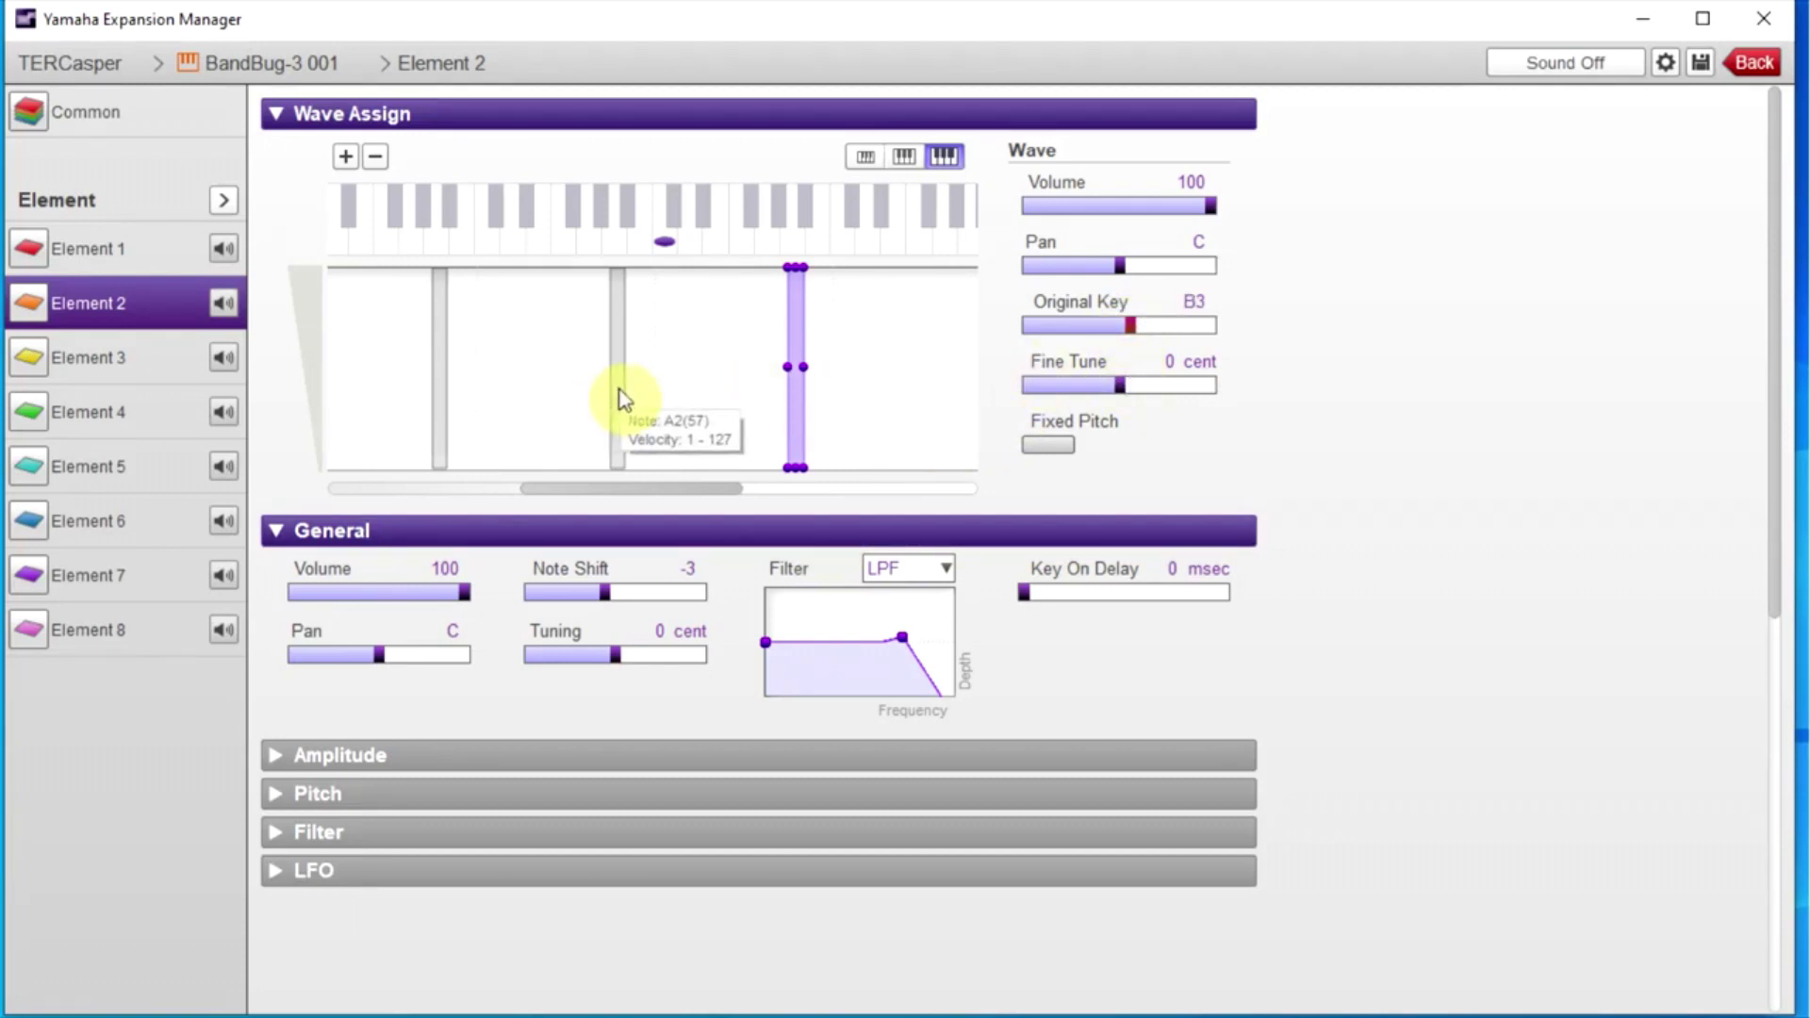
left_click(1114, 326)
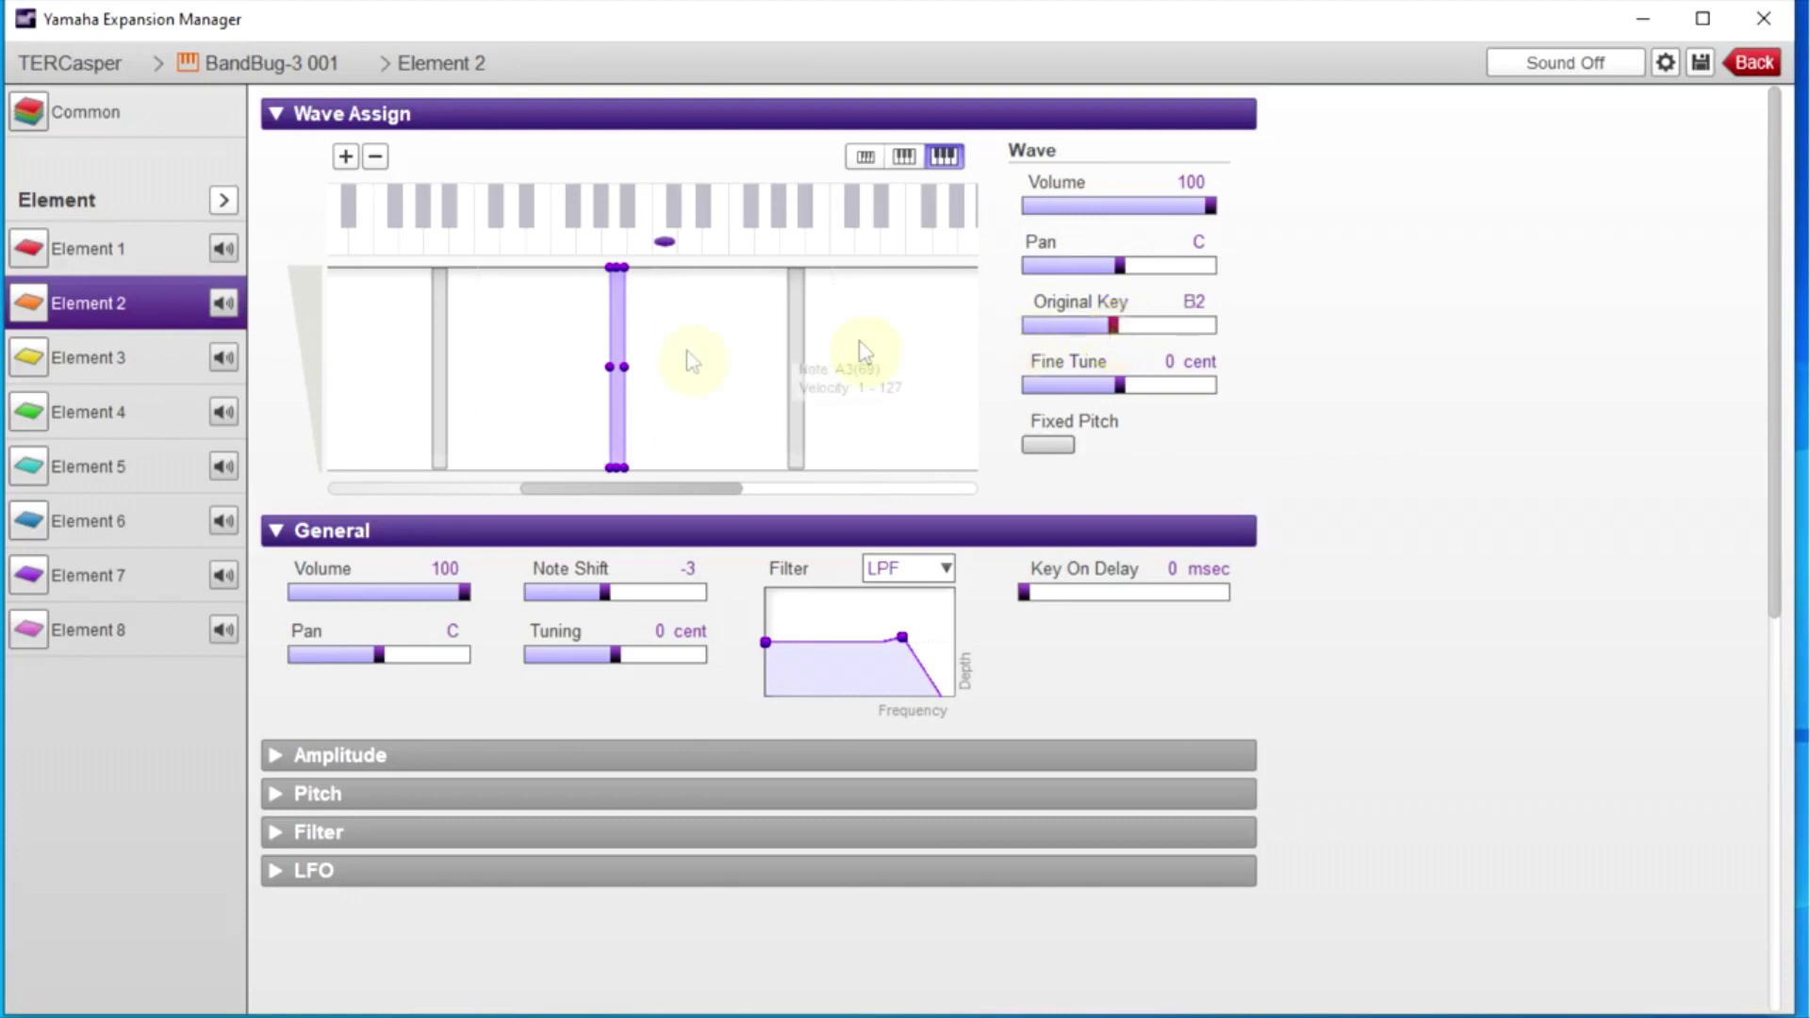
left_click(444, 434)
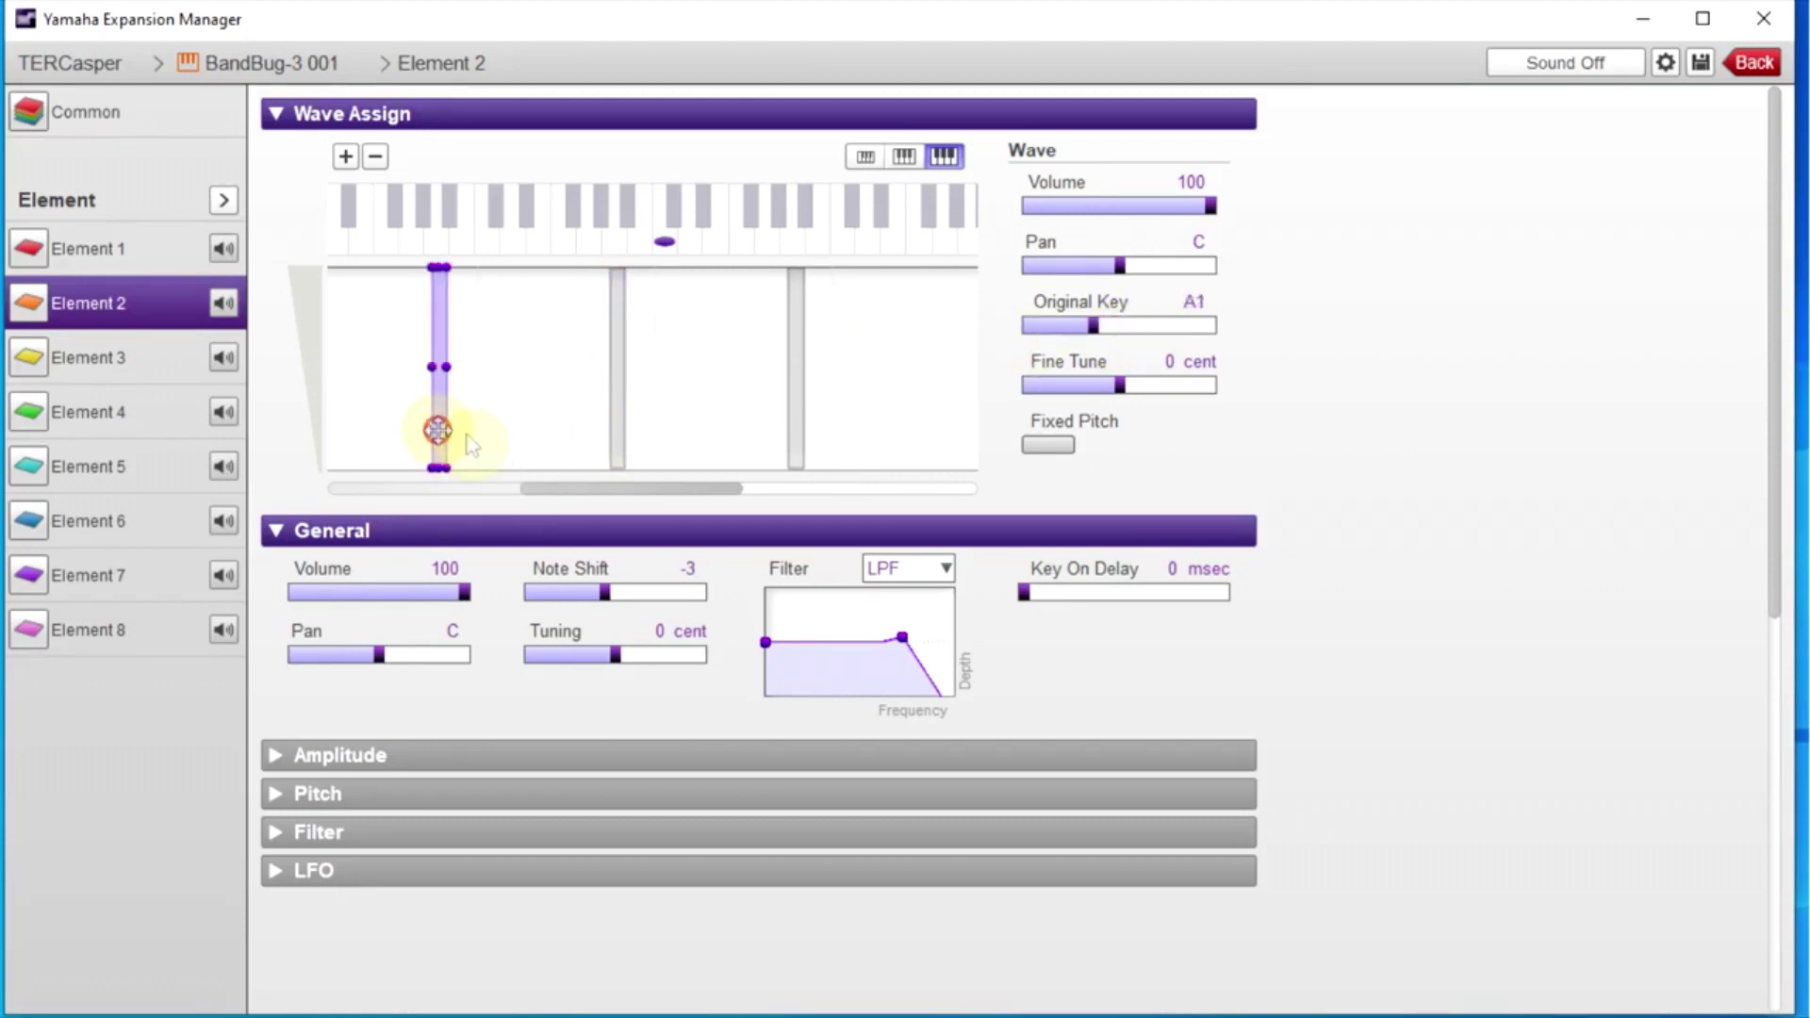
left_click(1092, 326)
left_click(616, 417)
- Delete the waves on notes A1, A2 and A3 from Element 1
left_click(141, 248)
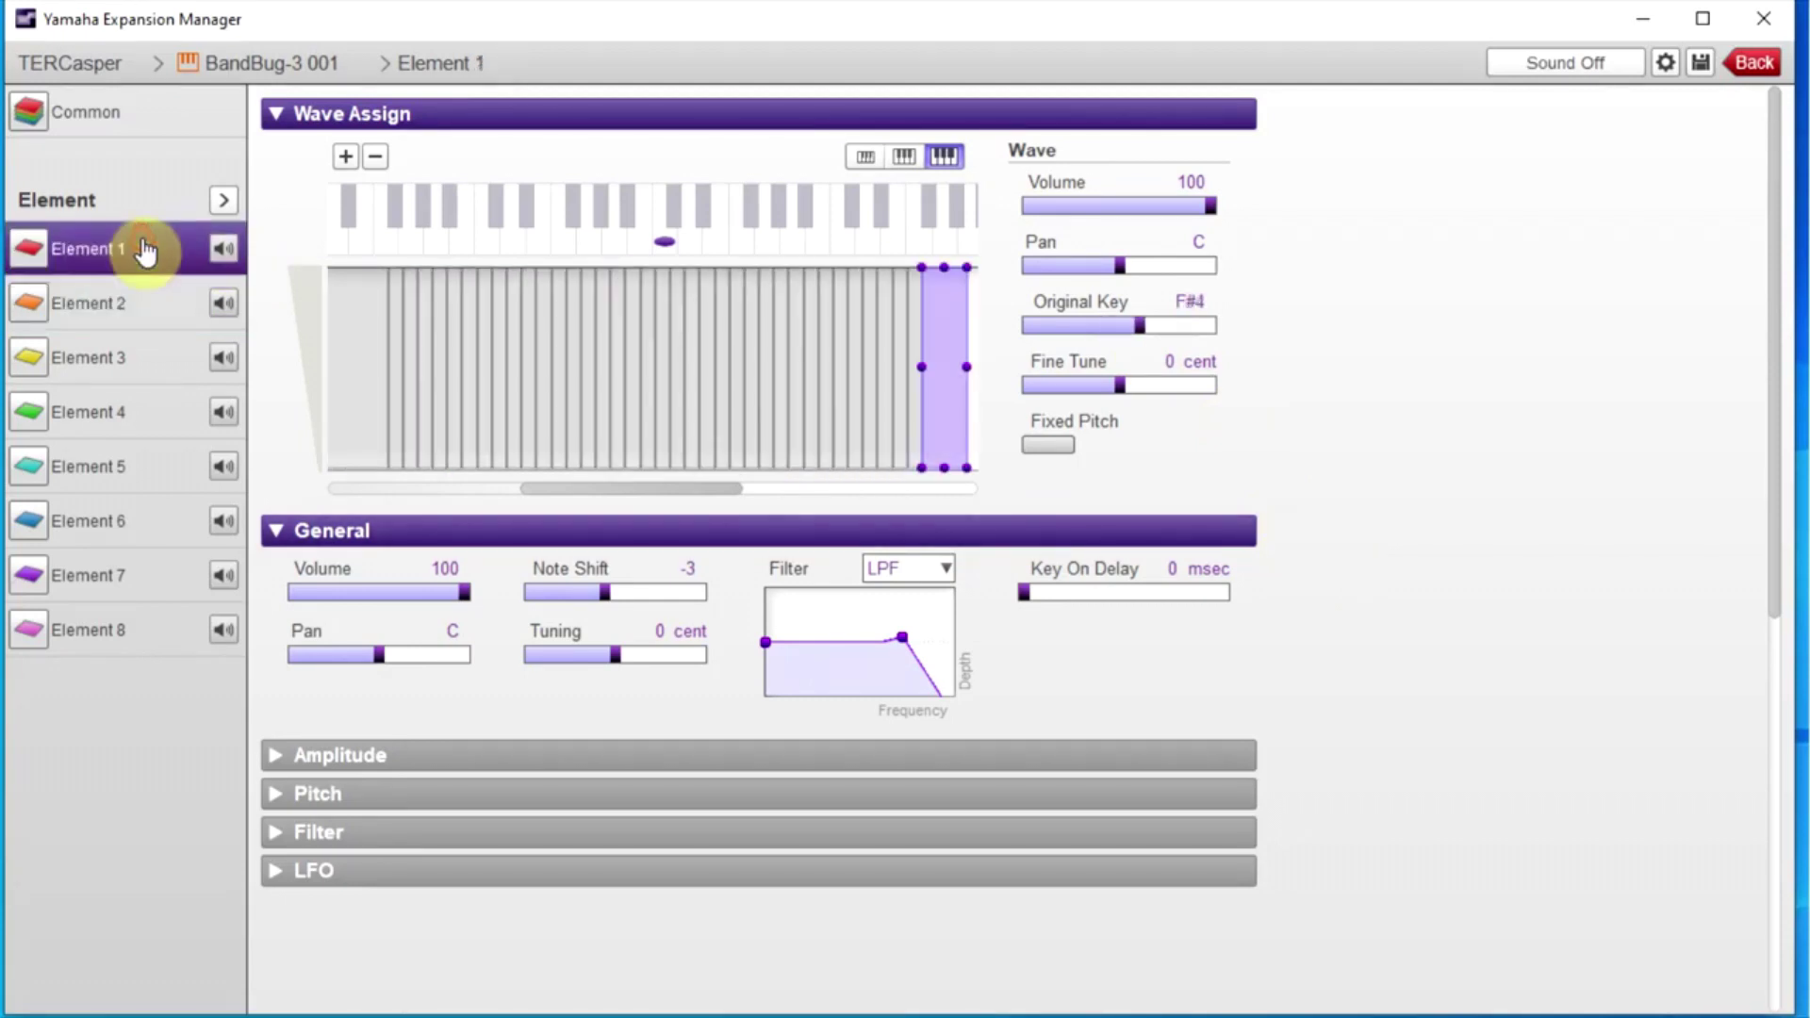
left_click(445, 321)
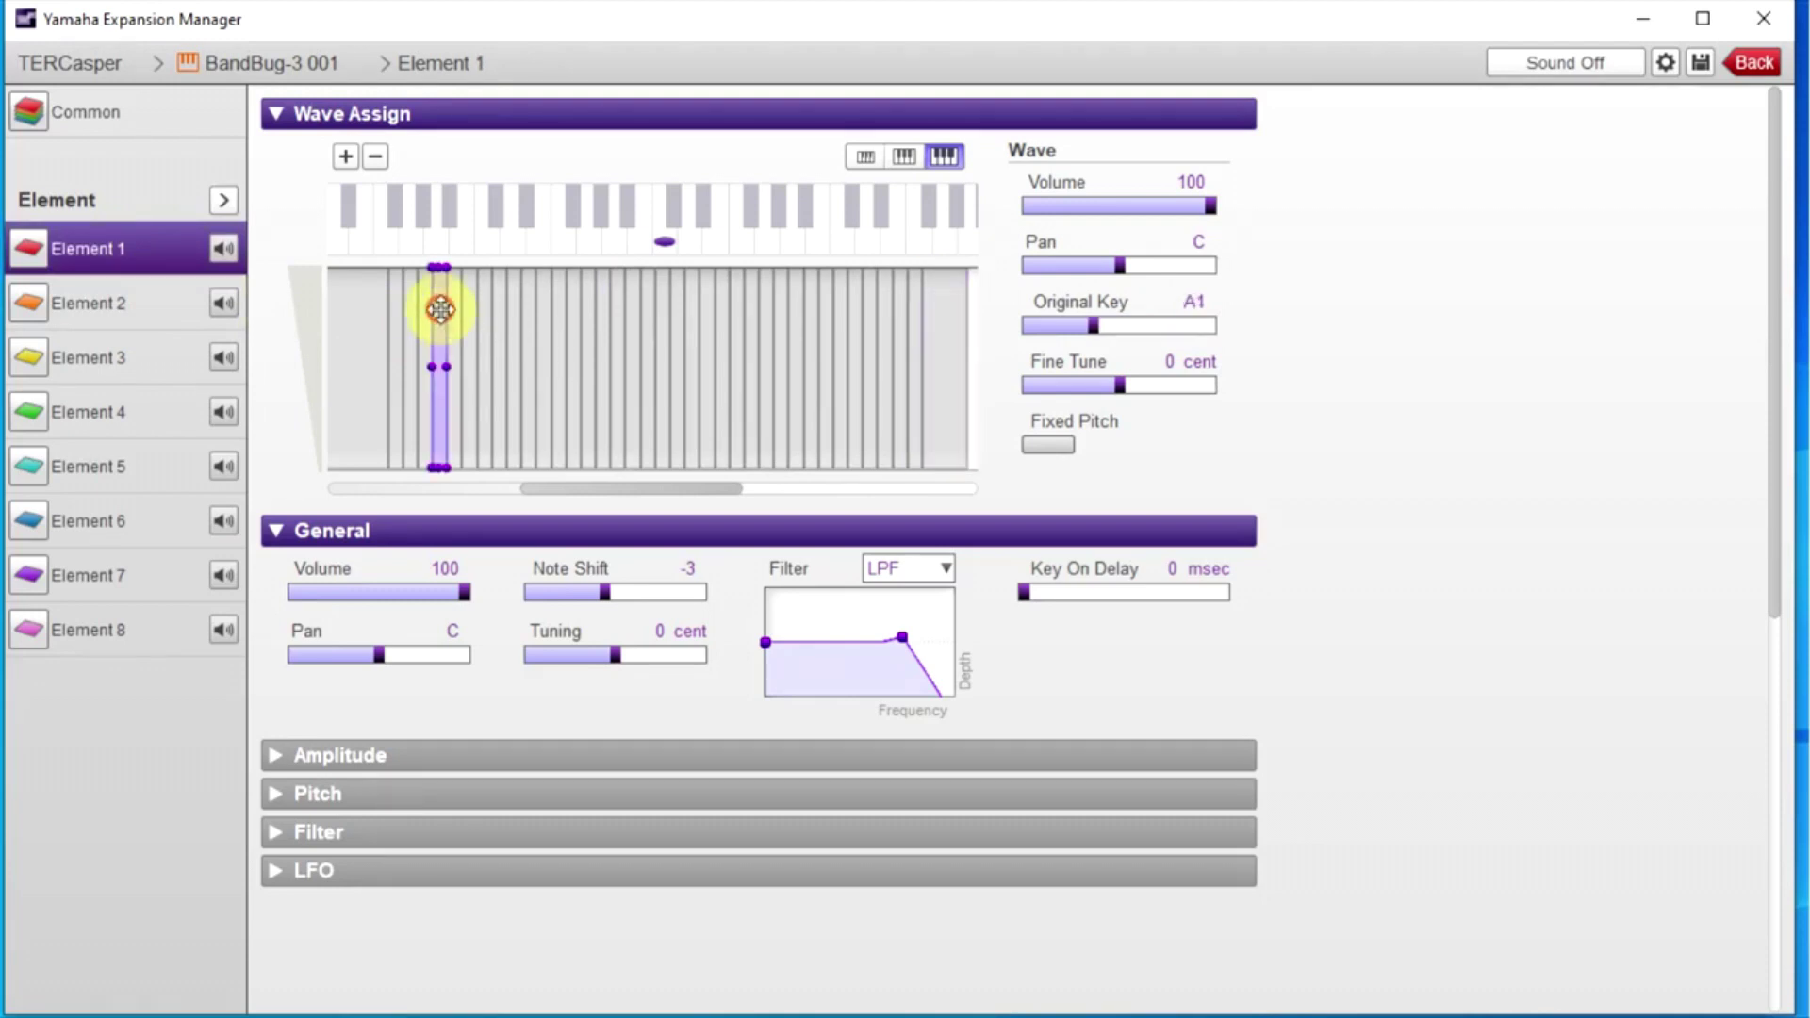
left_click(616, 309)
left_click(788, 314)
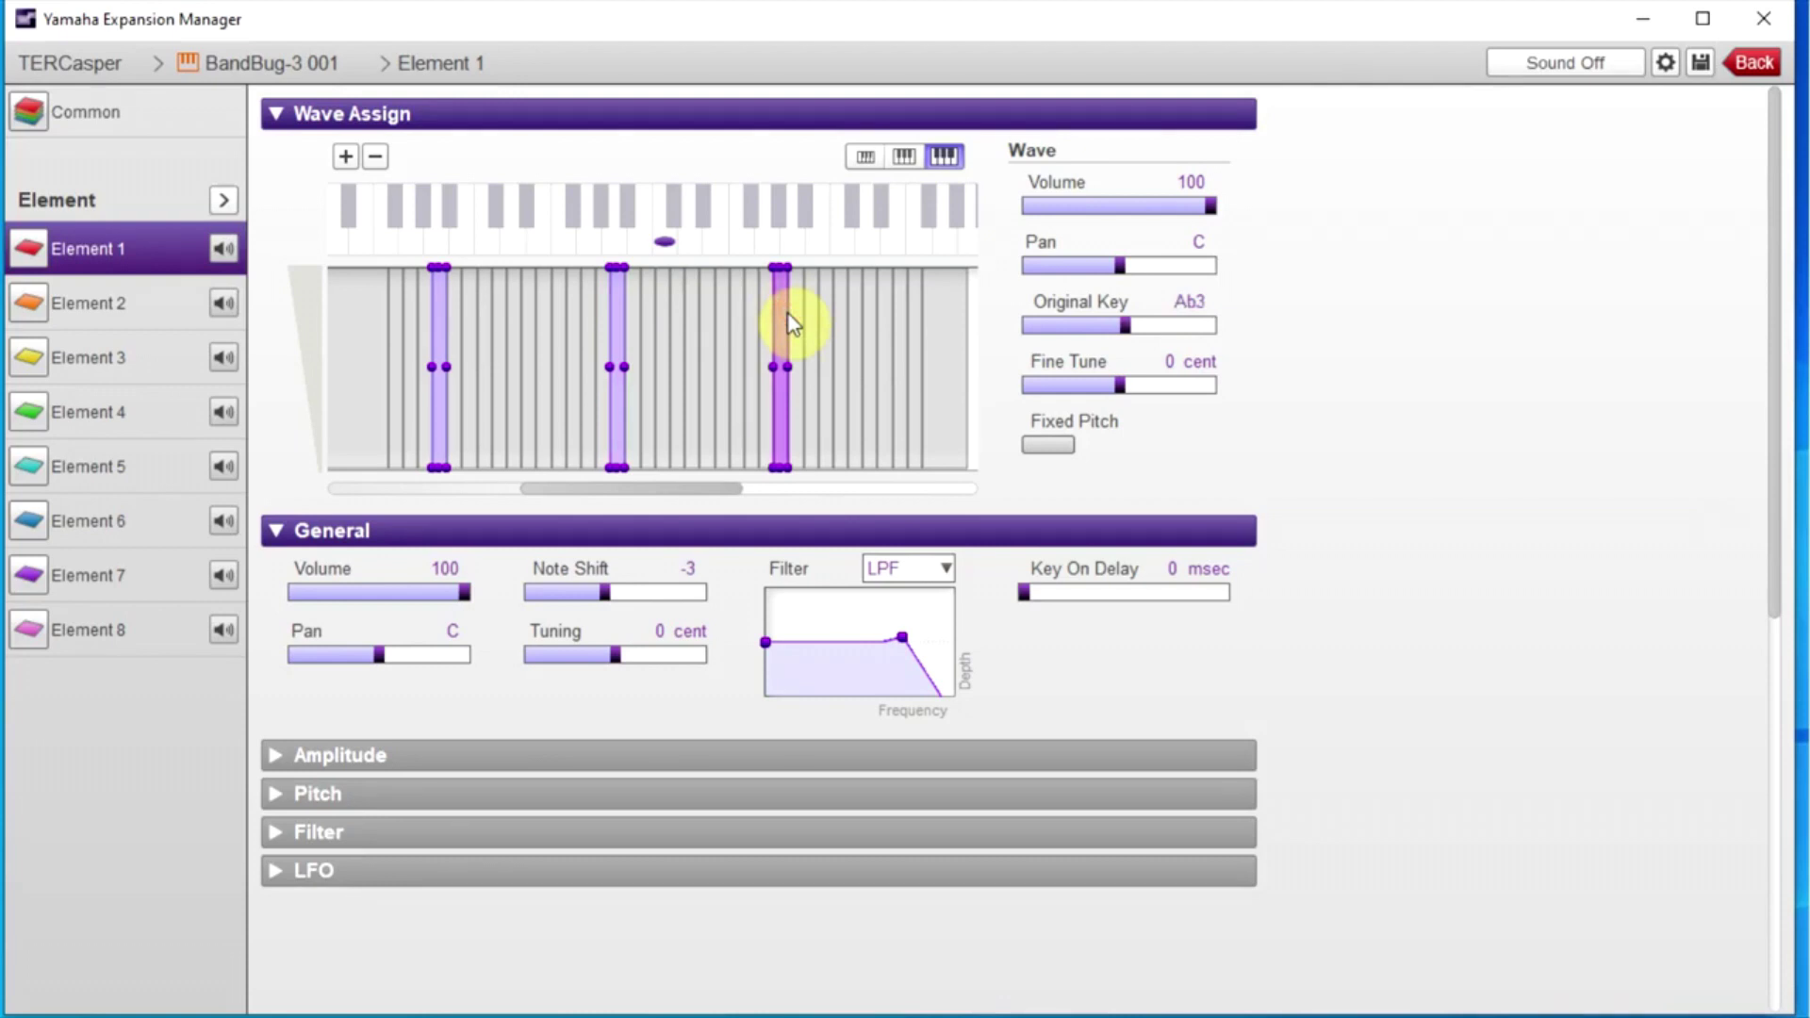
mouse_move(788, 314)
left_click_drag(788, 323, 795, 322)
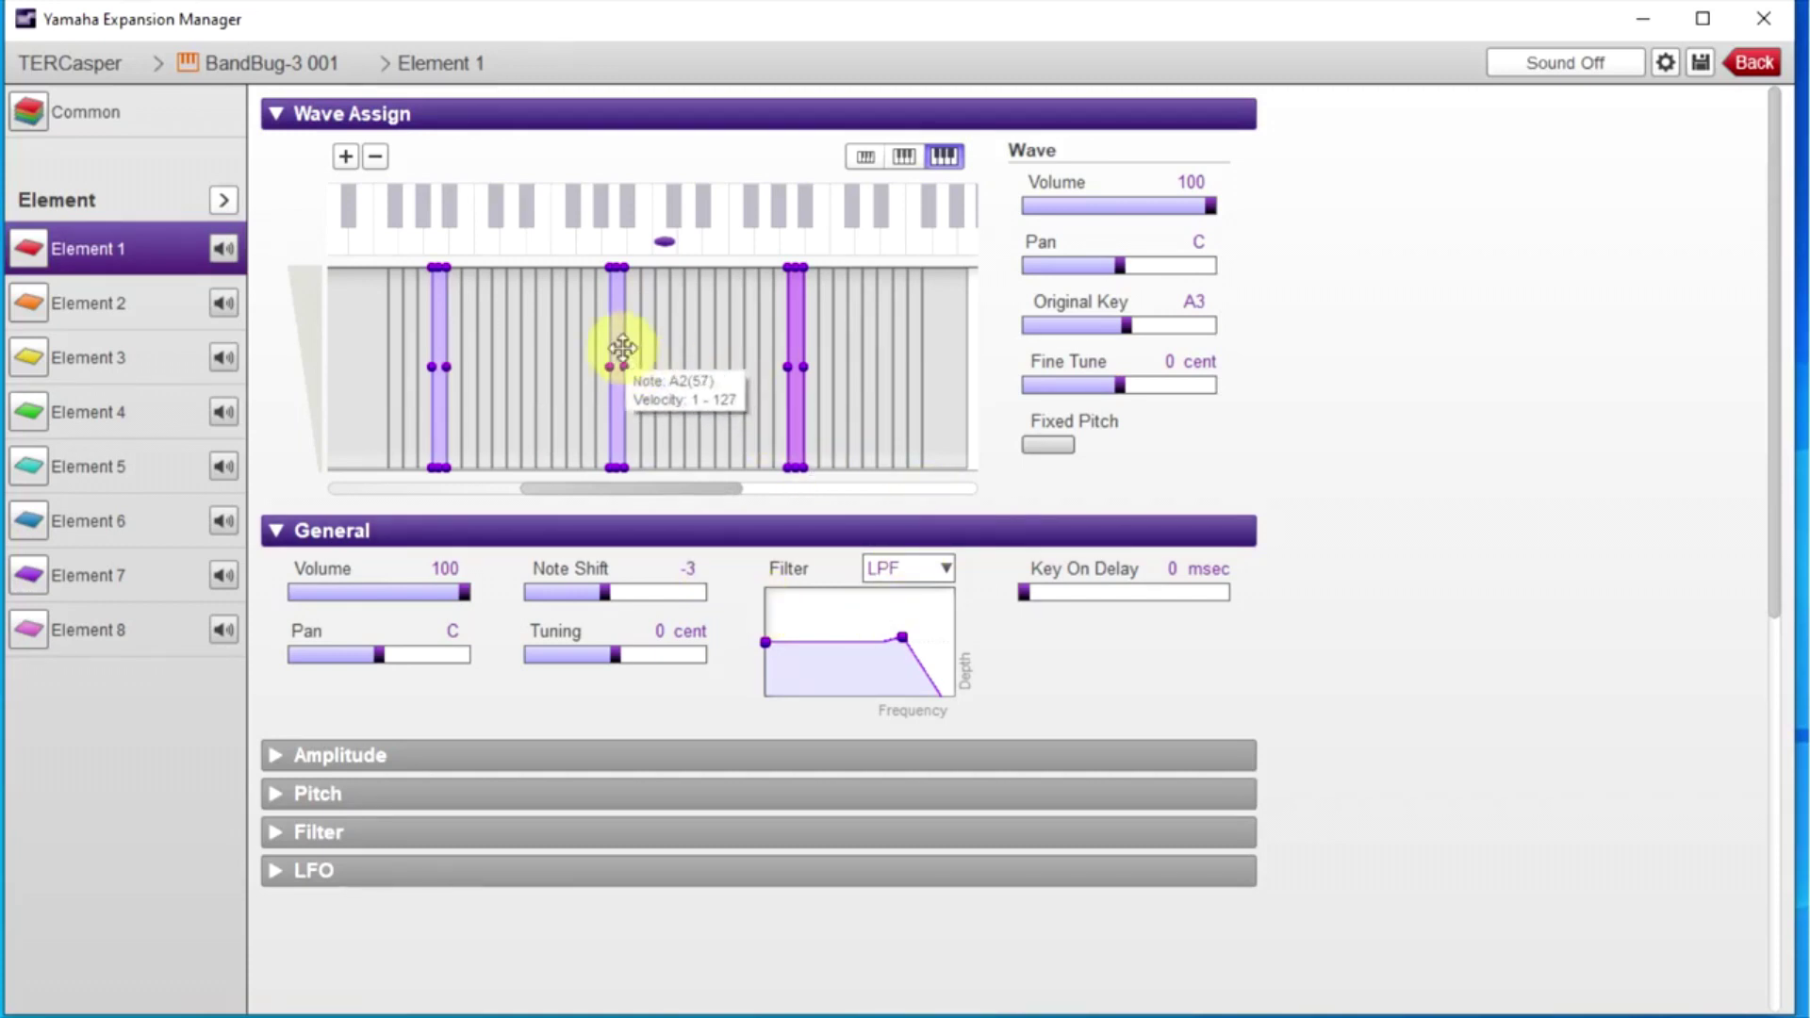
key("Delete")
left_click(836, 556)
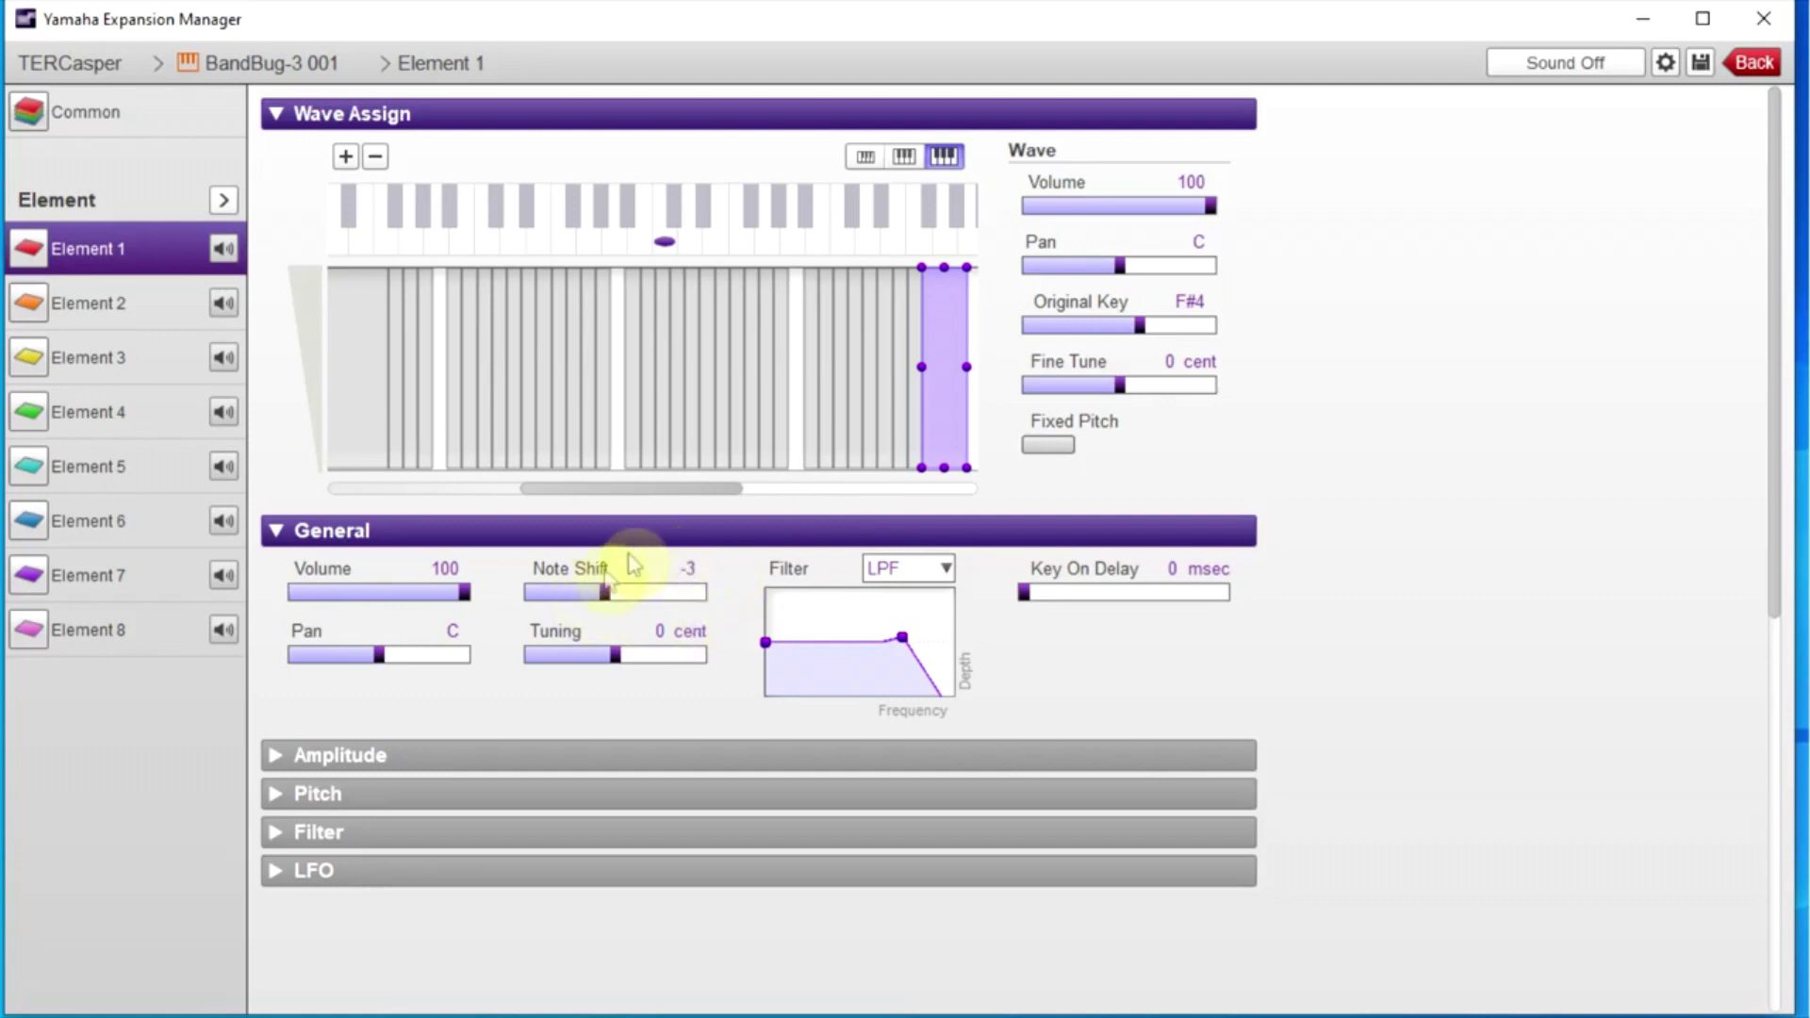
- Save the edited voice, return to the pack's contents and rename the duplicated voice as BandBug-C-1
left_click(118, 304)
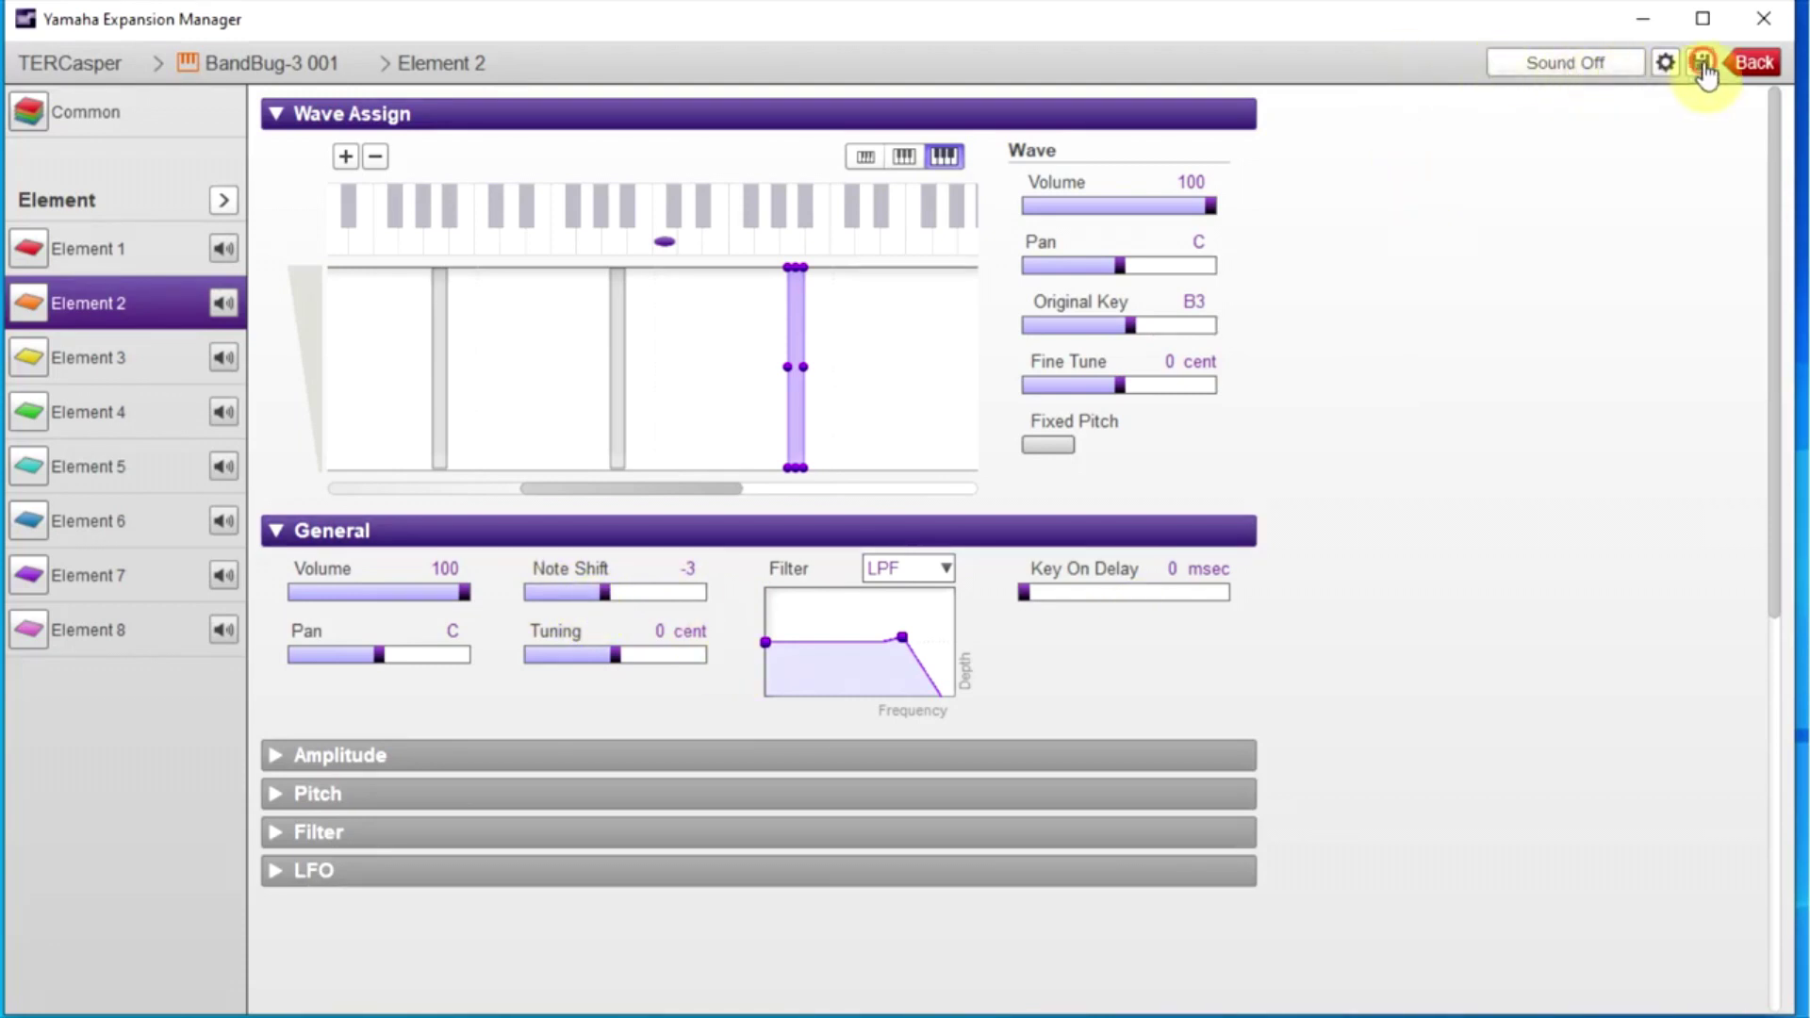
left_click(1747, 66)
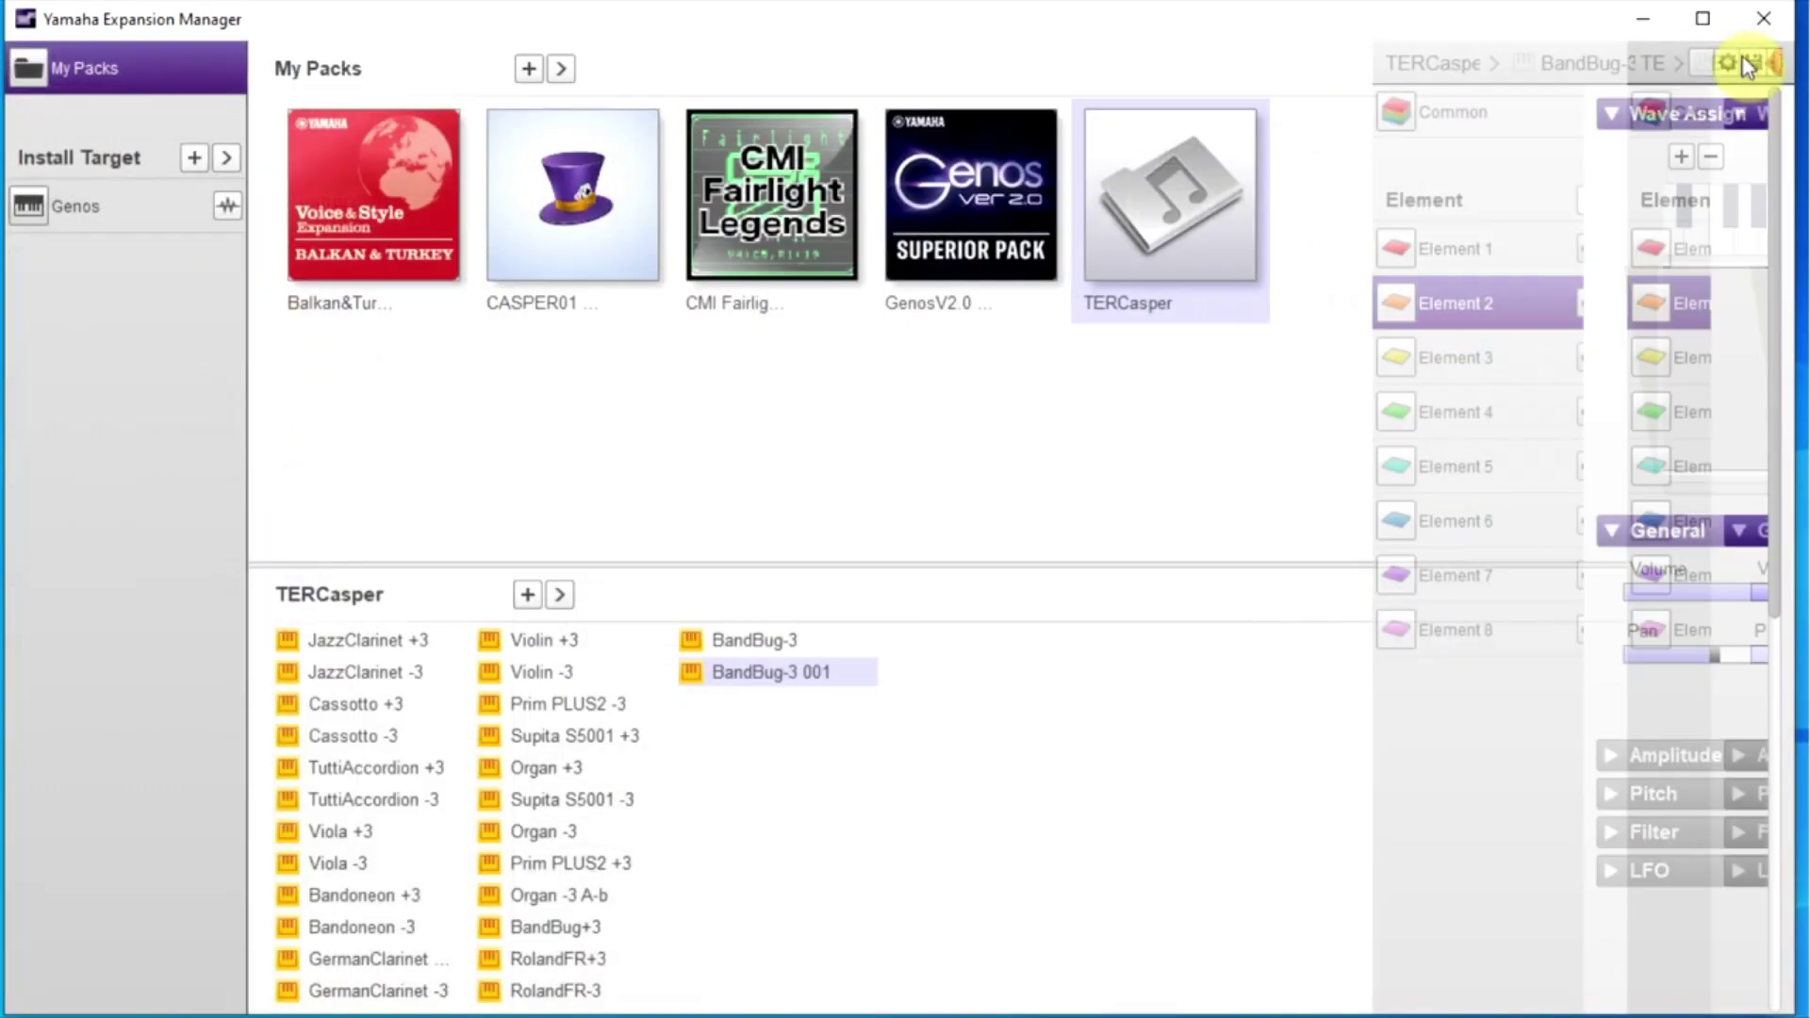
right_click(567, 598)
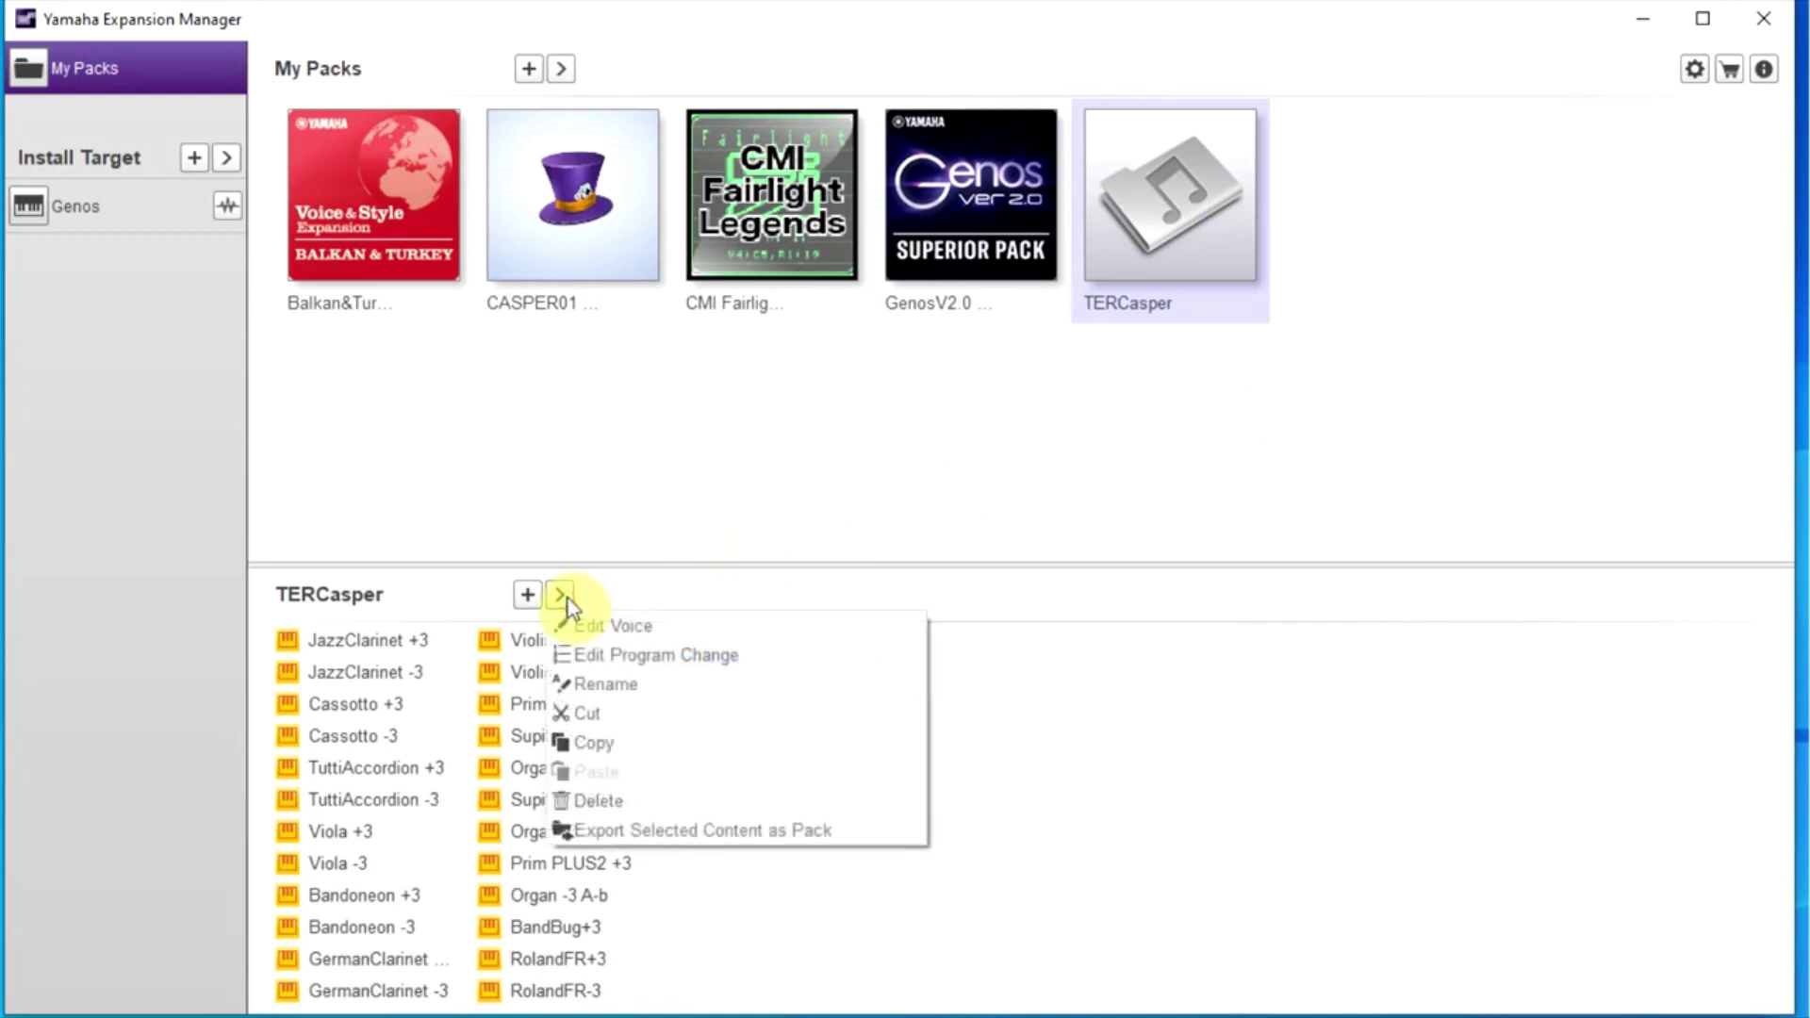
left_click(605, 685)
left_click_drag(782, 483, 890, 489)
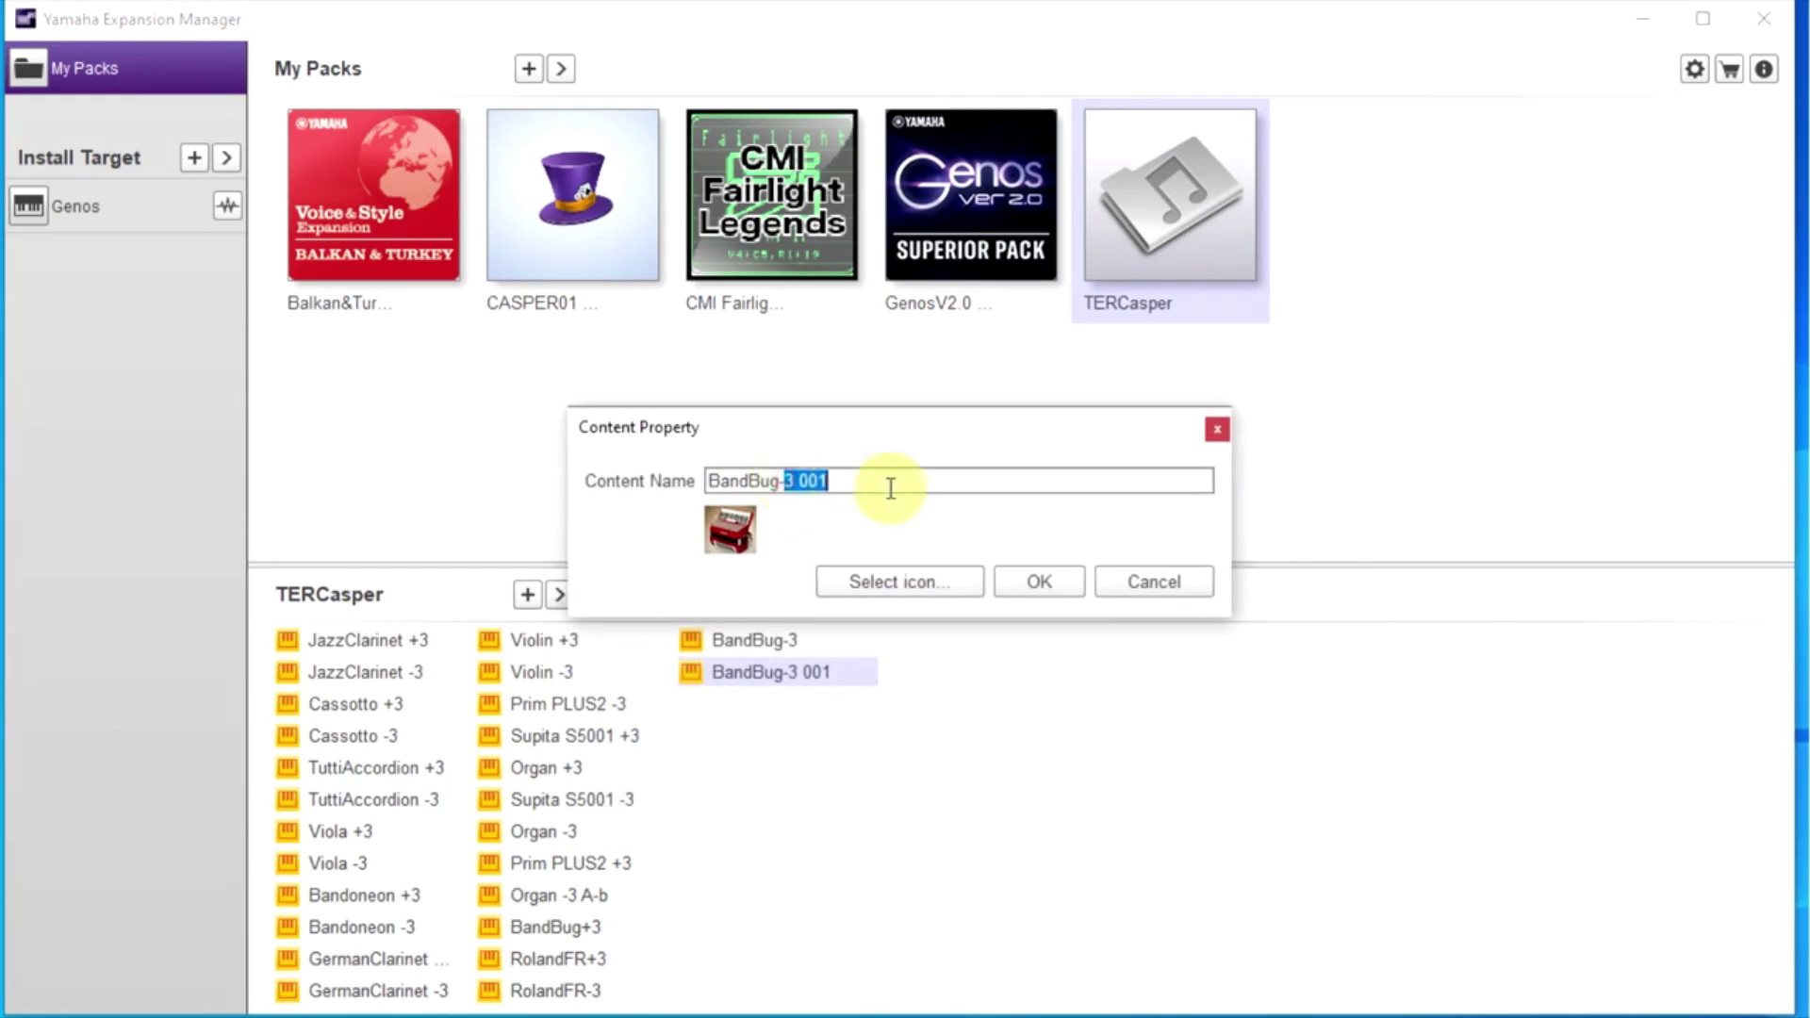
type("C-")
left_click(1037, 583)
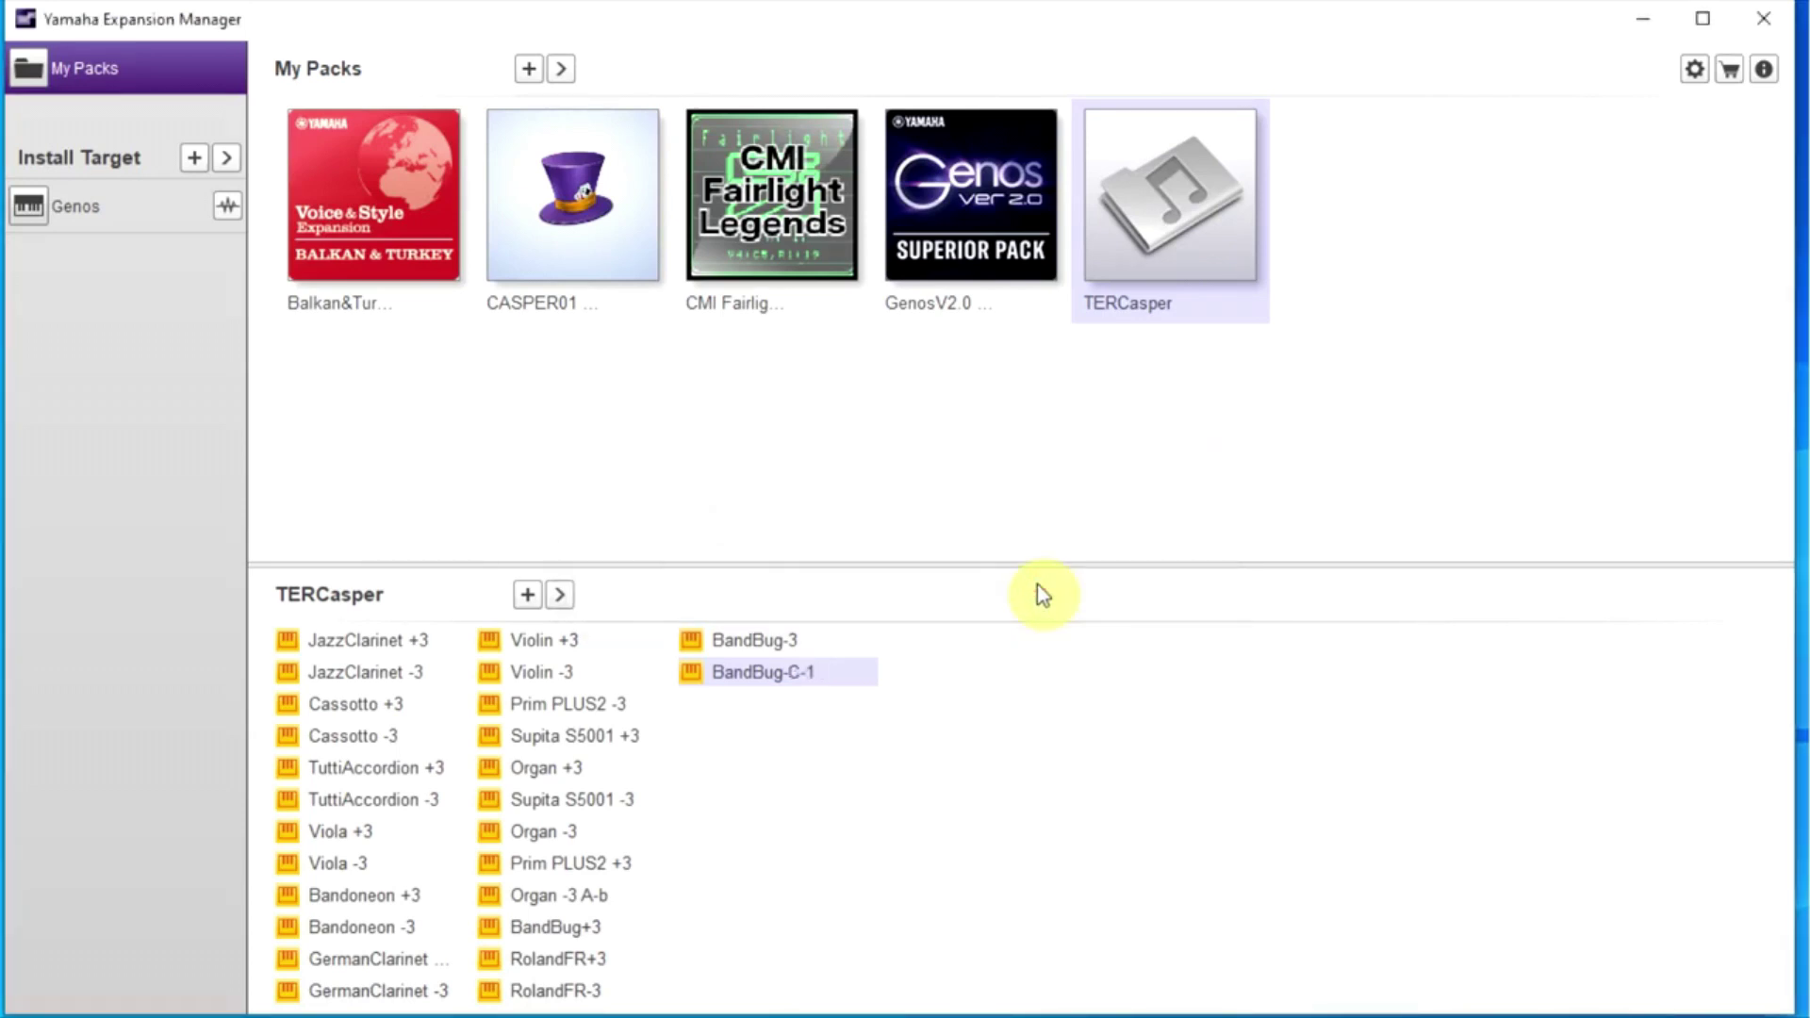
- Duplicate the BandBug-C-1 voice within the TERCasper pack and open the copy for editing
left_click(560, 594)
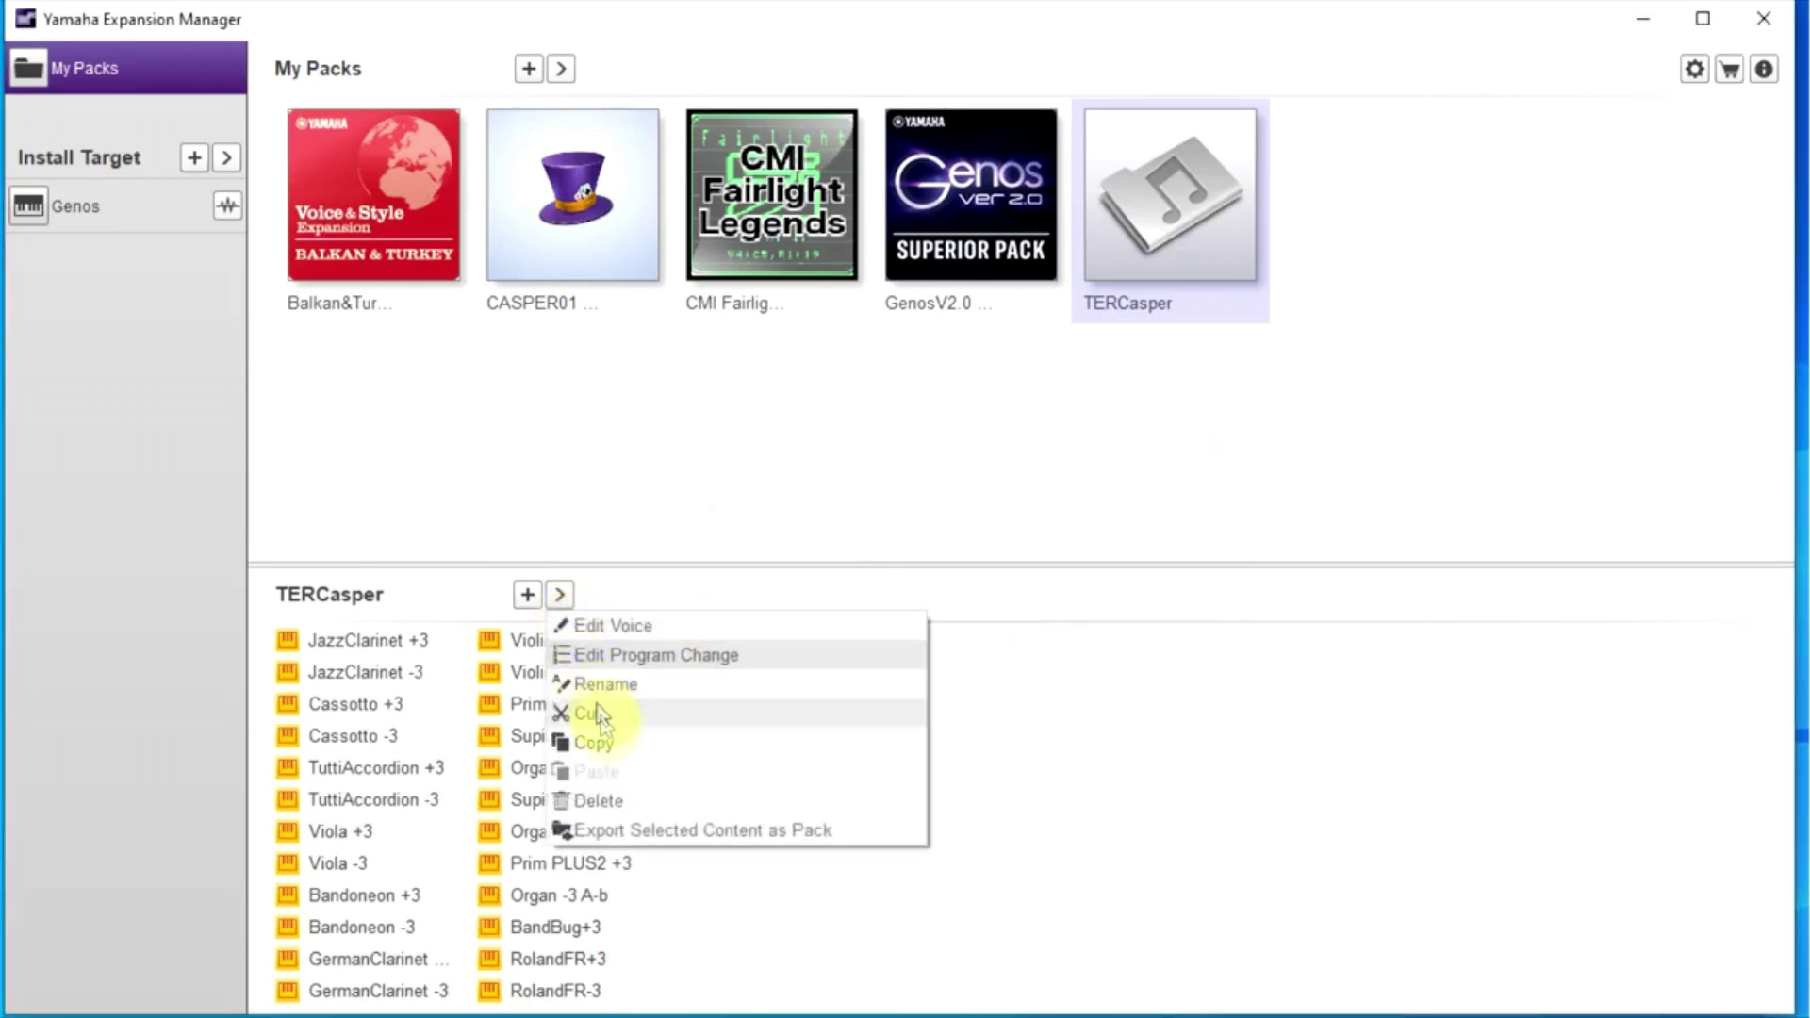
left_click(606, 744)
left_click(556, 596)
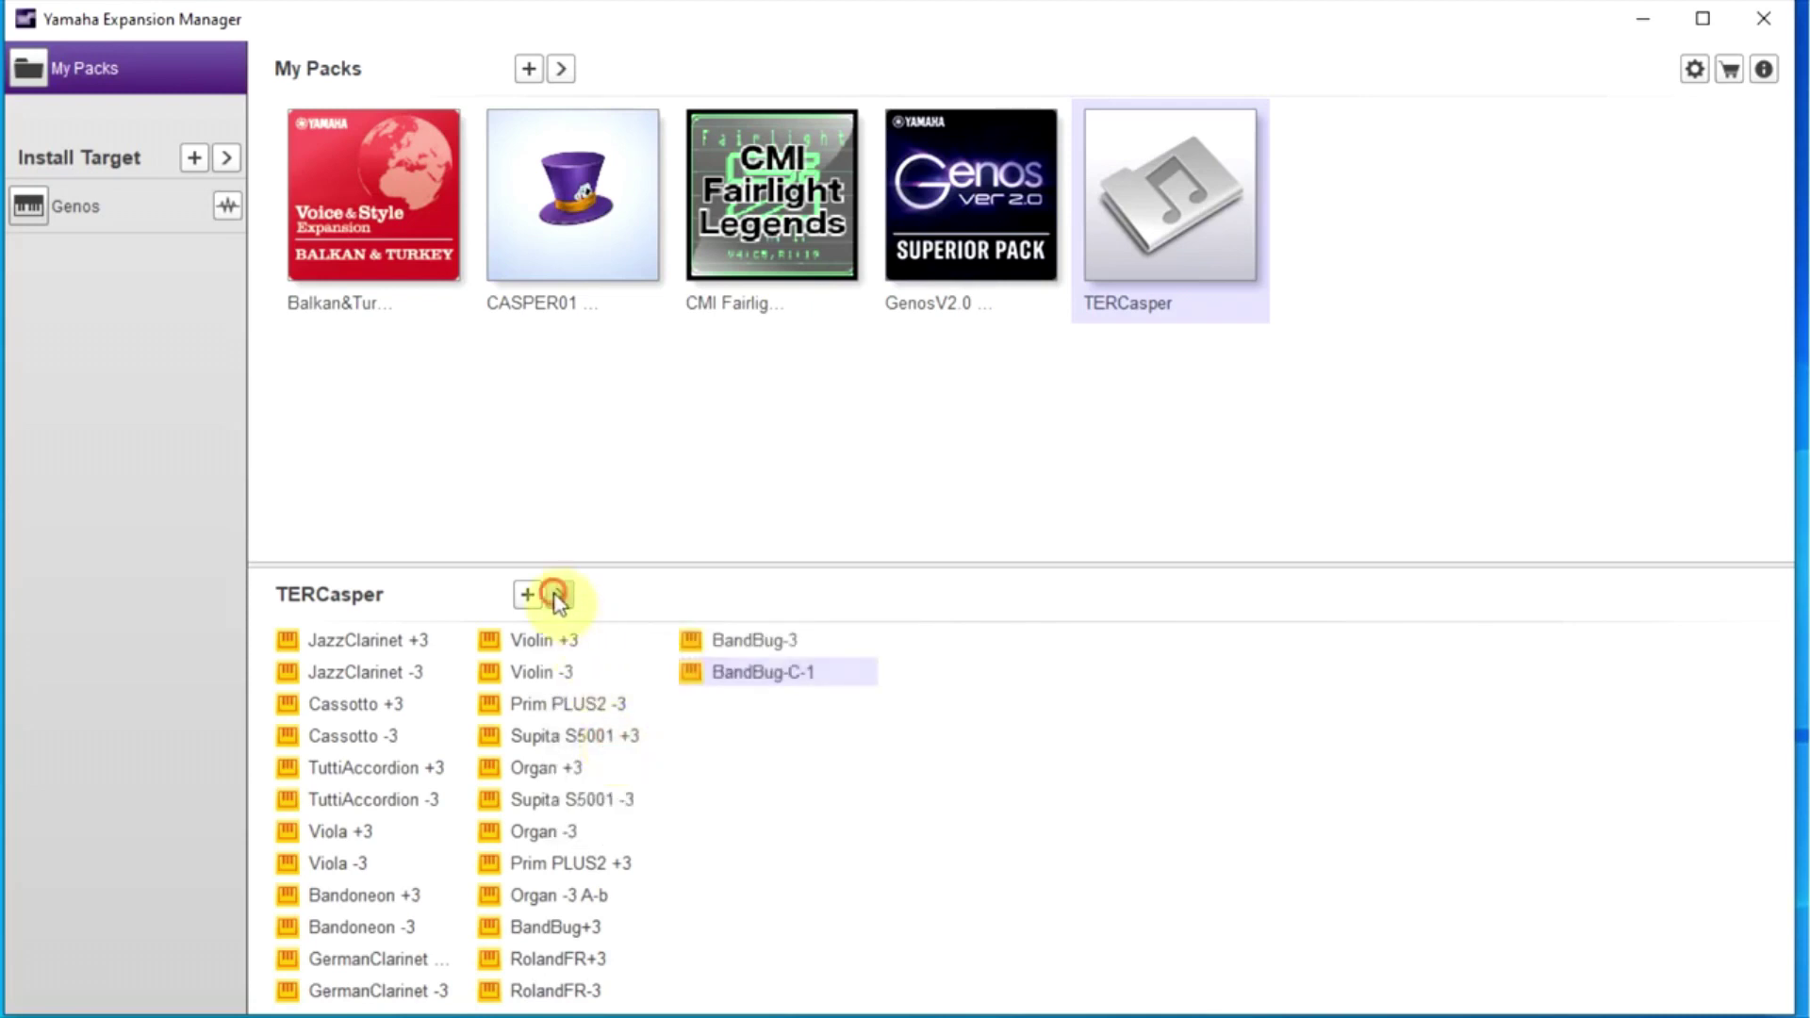
left_click(586, 771)
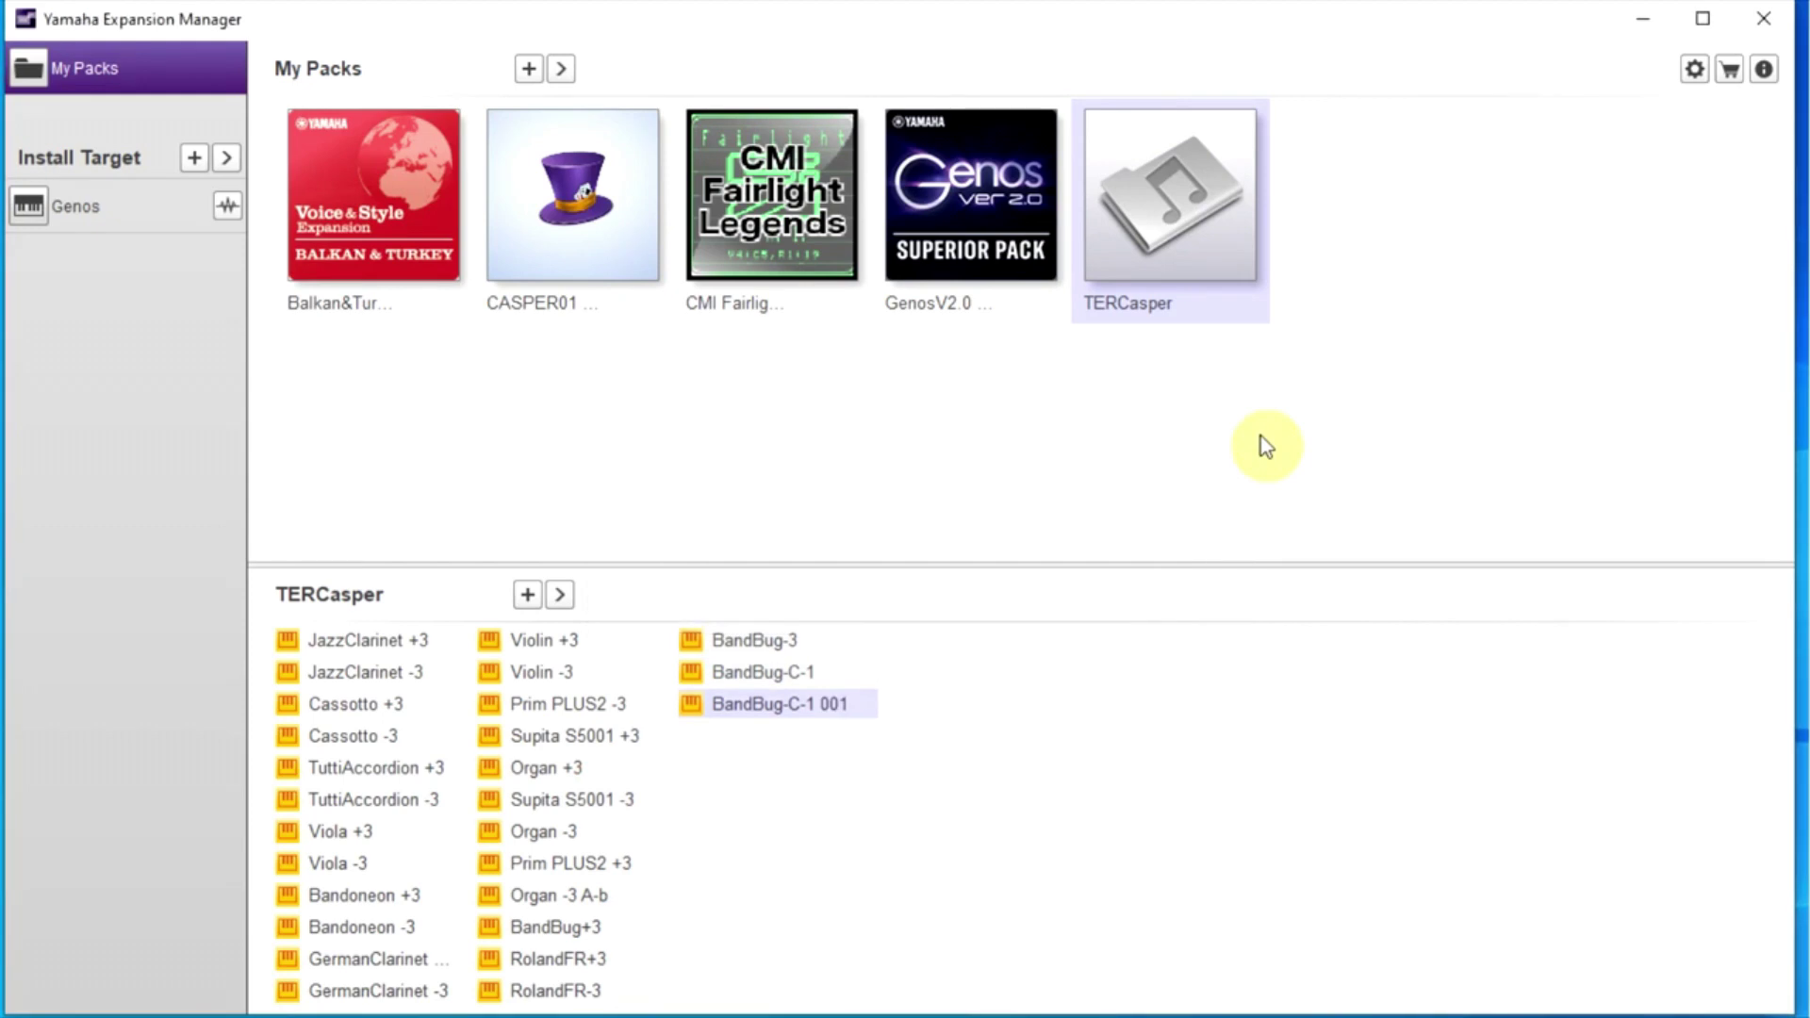
left_click(567, 596)
left_click(604, 626)
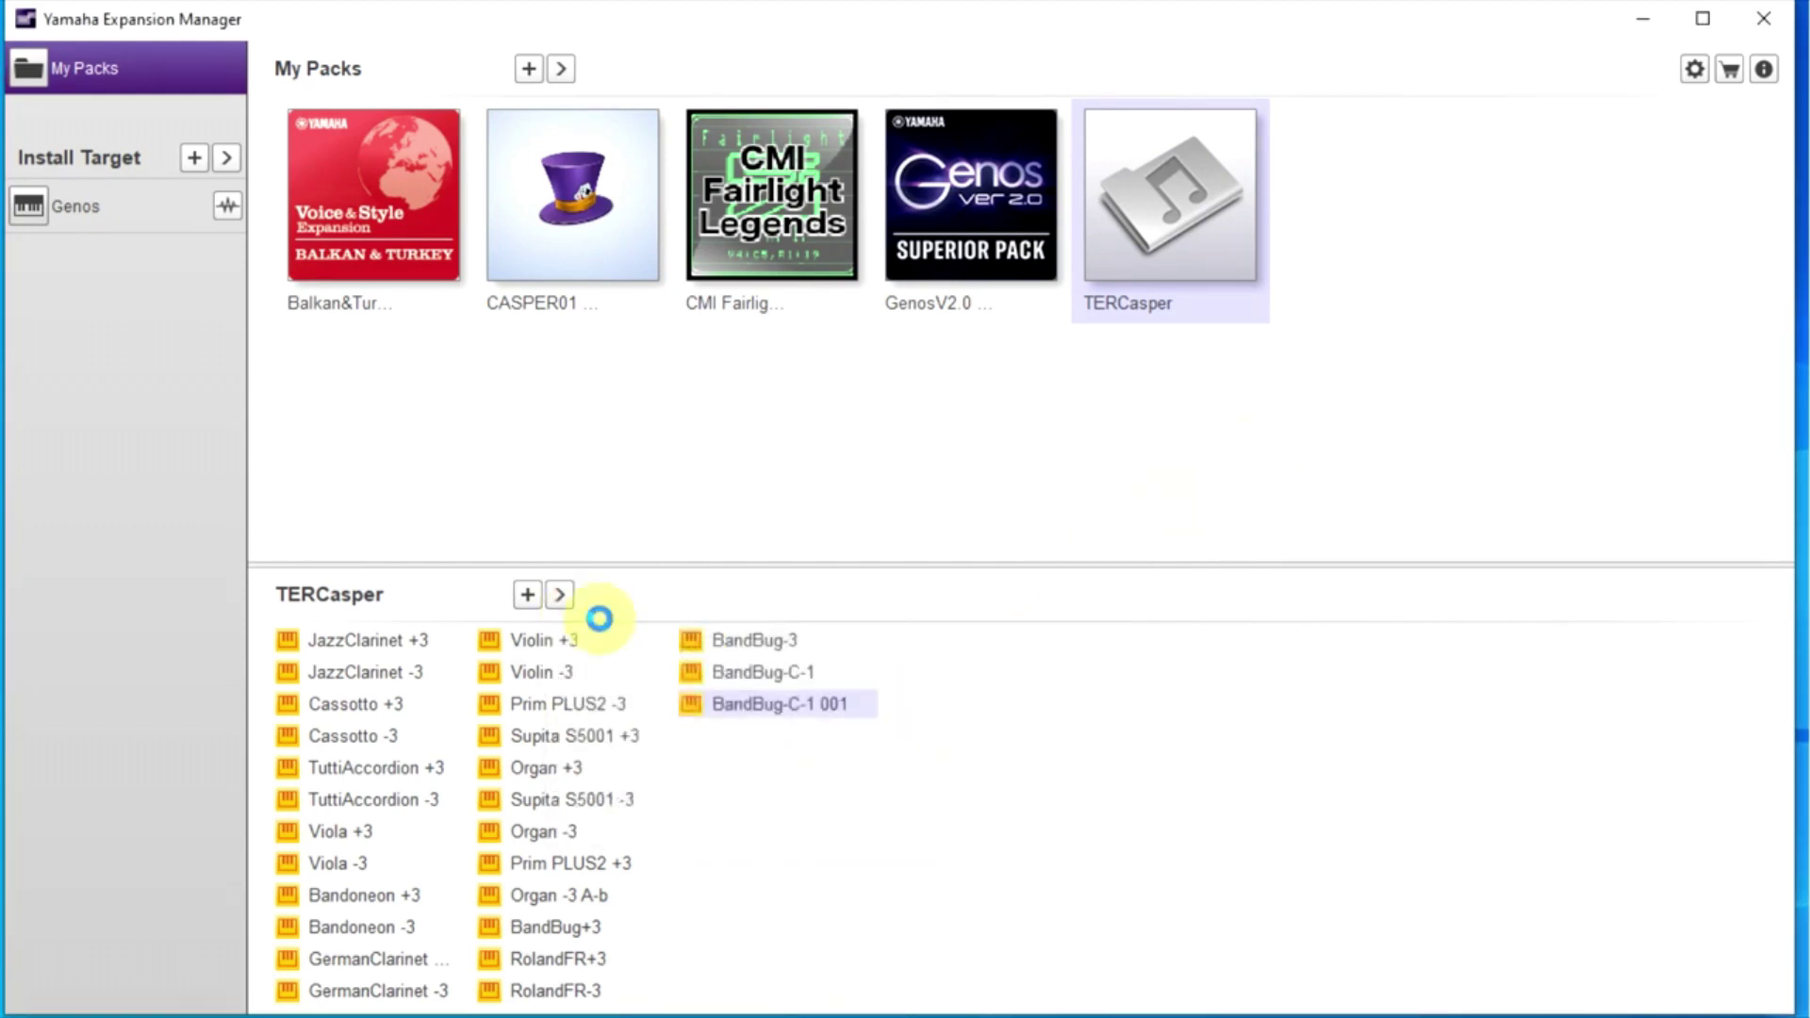
left_click(1193, 562)
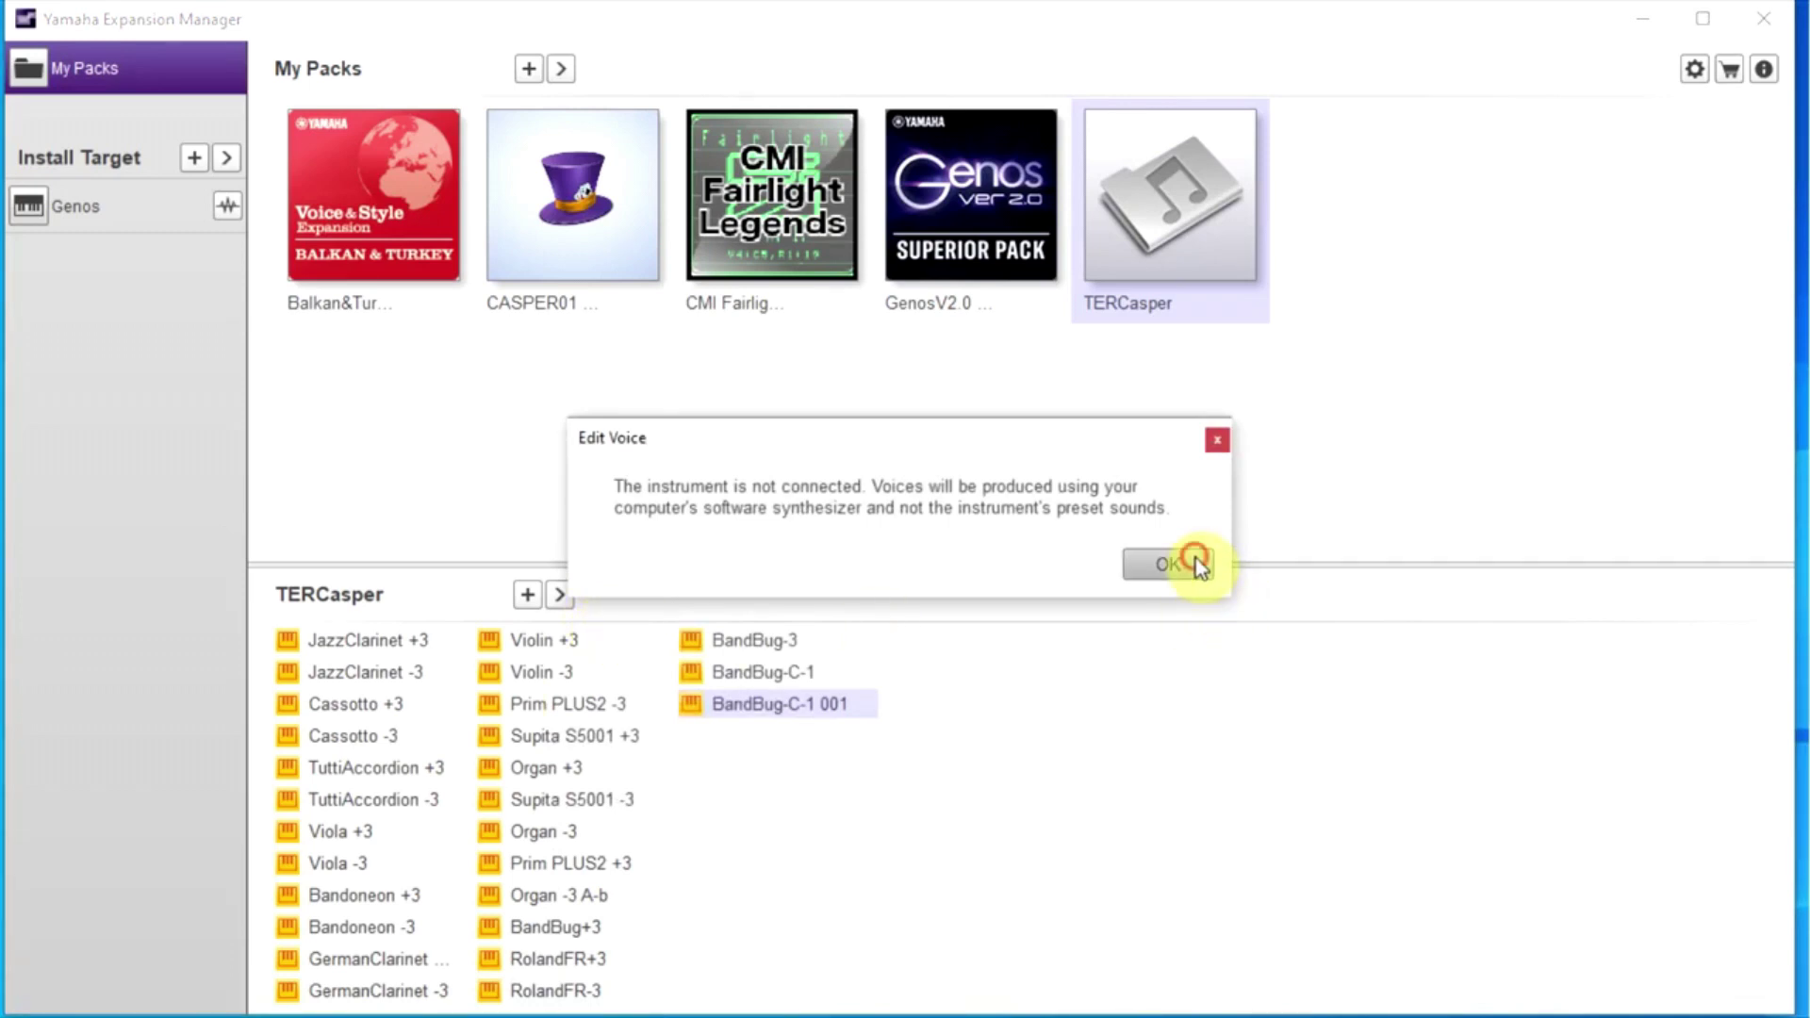
- Copy Element 1 of the duplicated voice into the empty Element 3
left_click(156, 300)
left_click(147, 356)
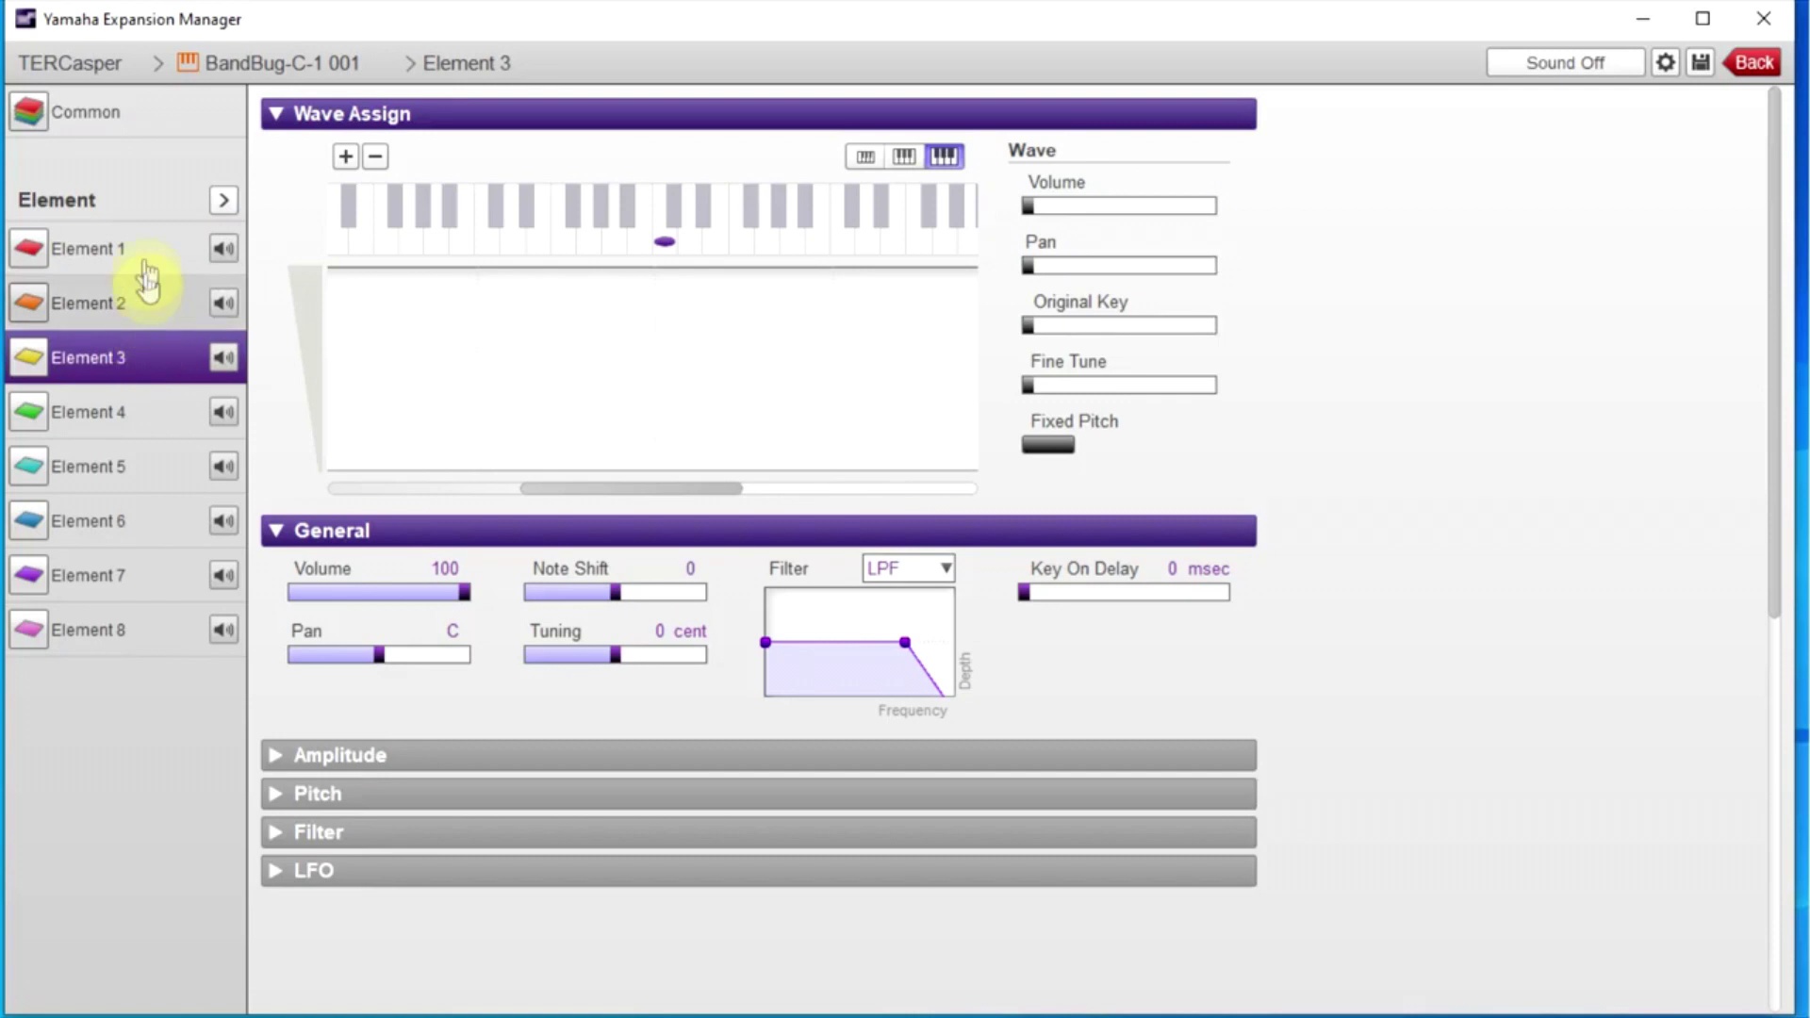
left_click(145, 251)
left_click(224, 201)
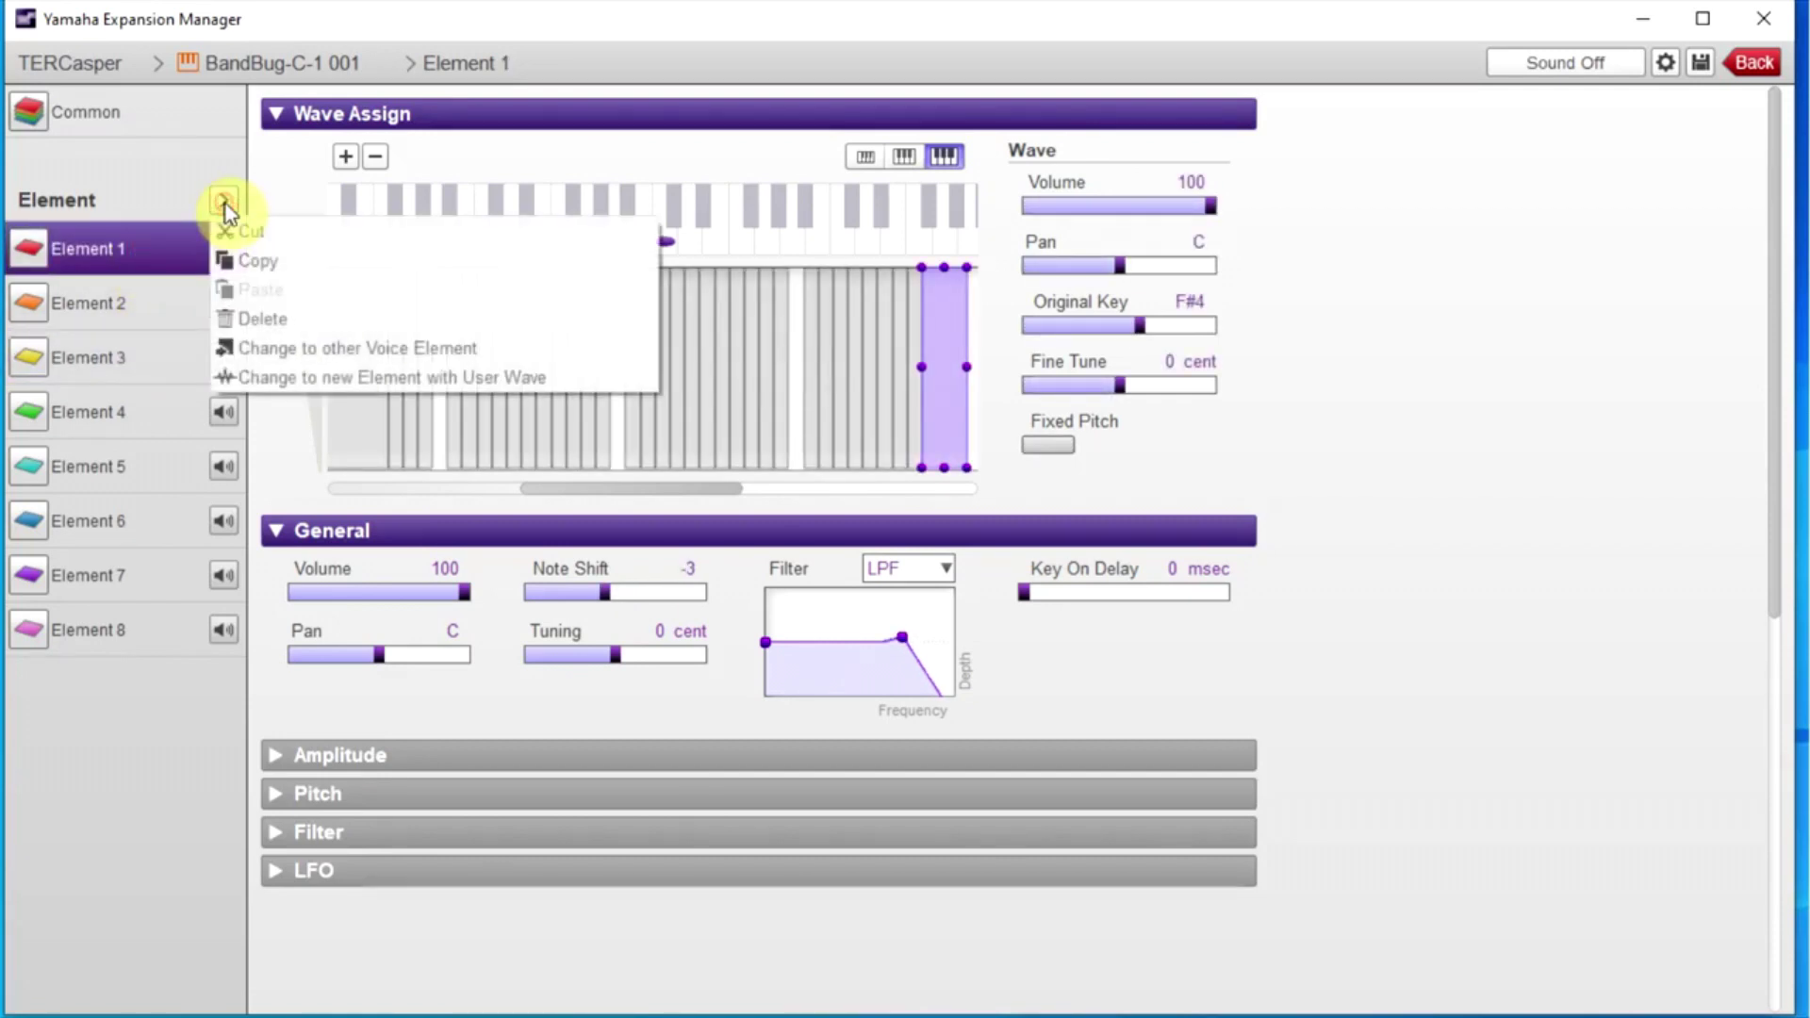
left_click(268, 260)
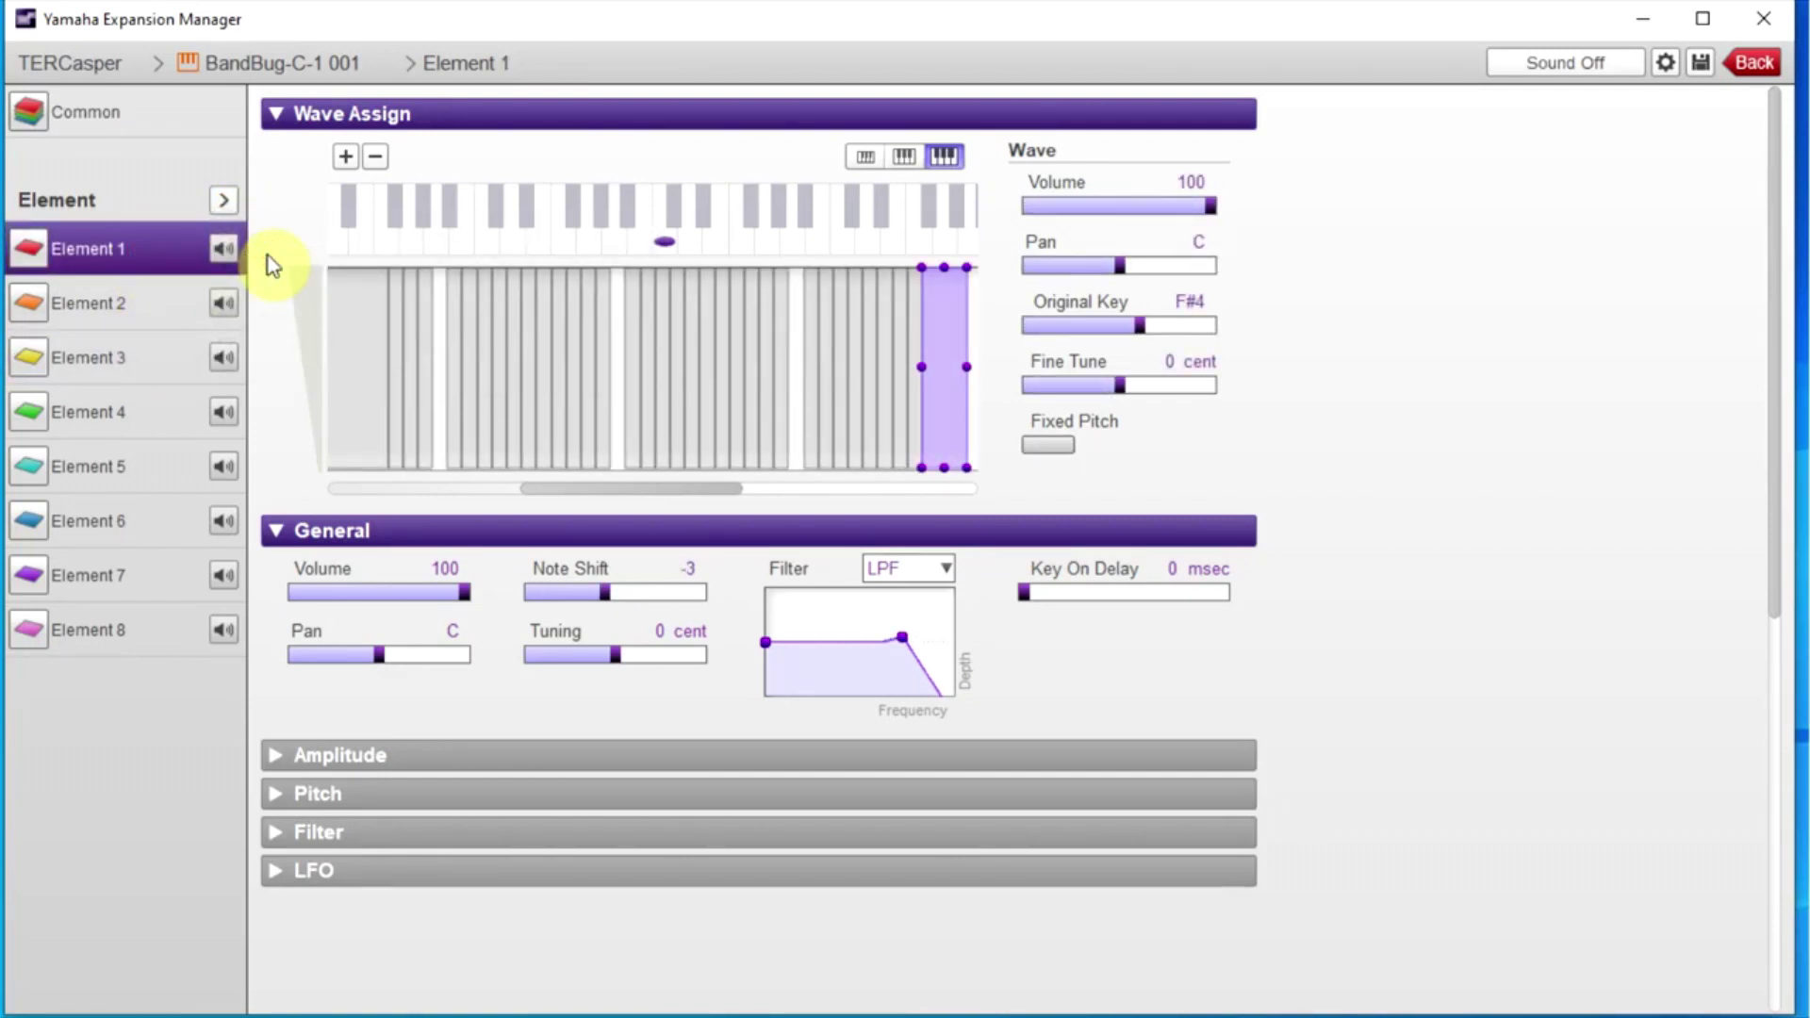
left_click(132, 357)
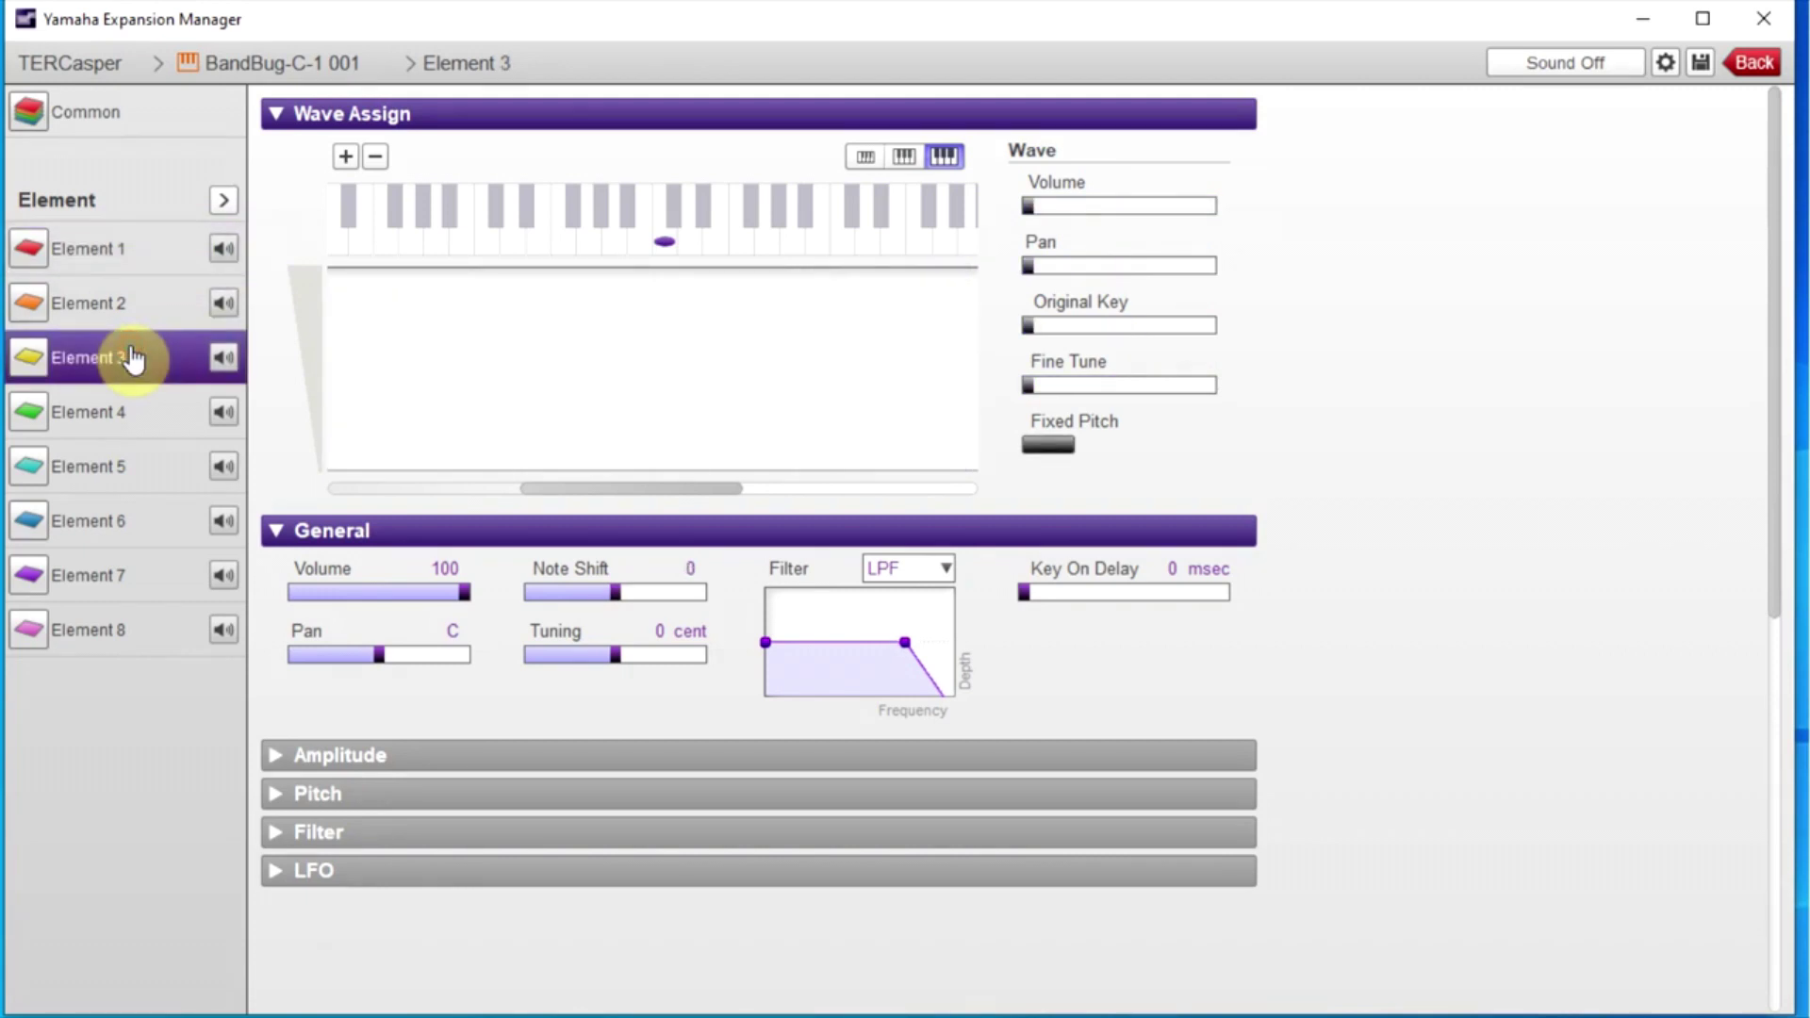
left_click(224, 200)
left_click(259, 287)
left_click(1030, 565)
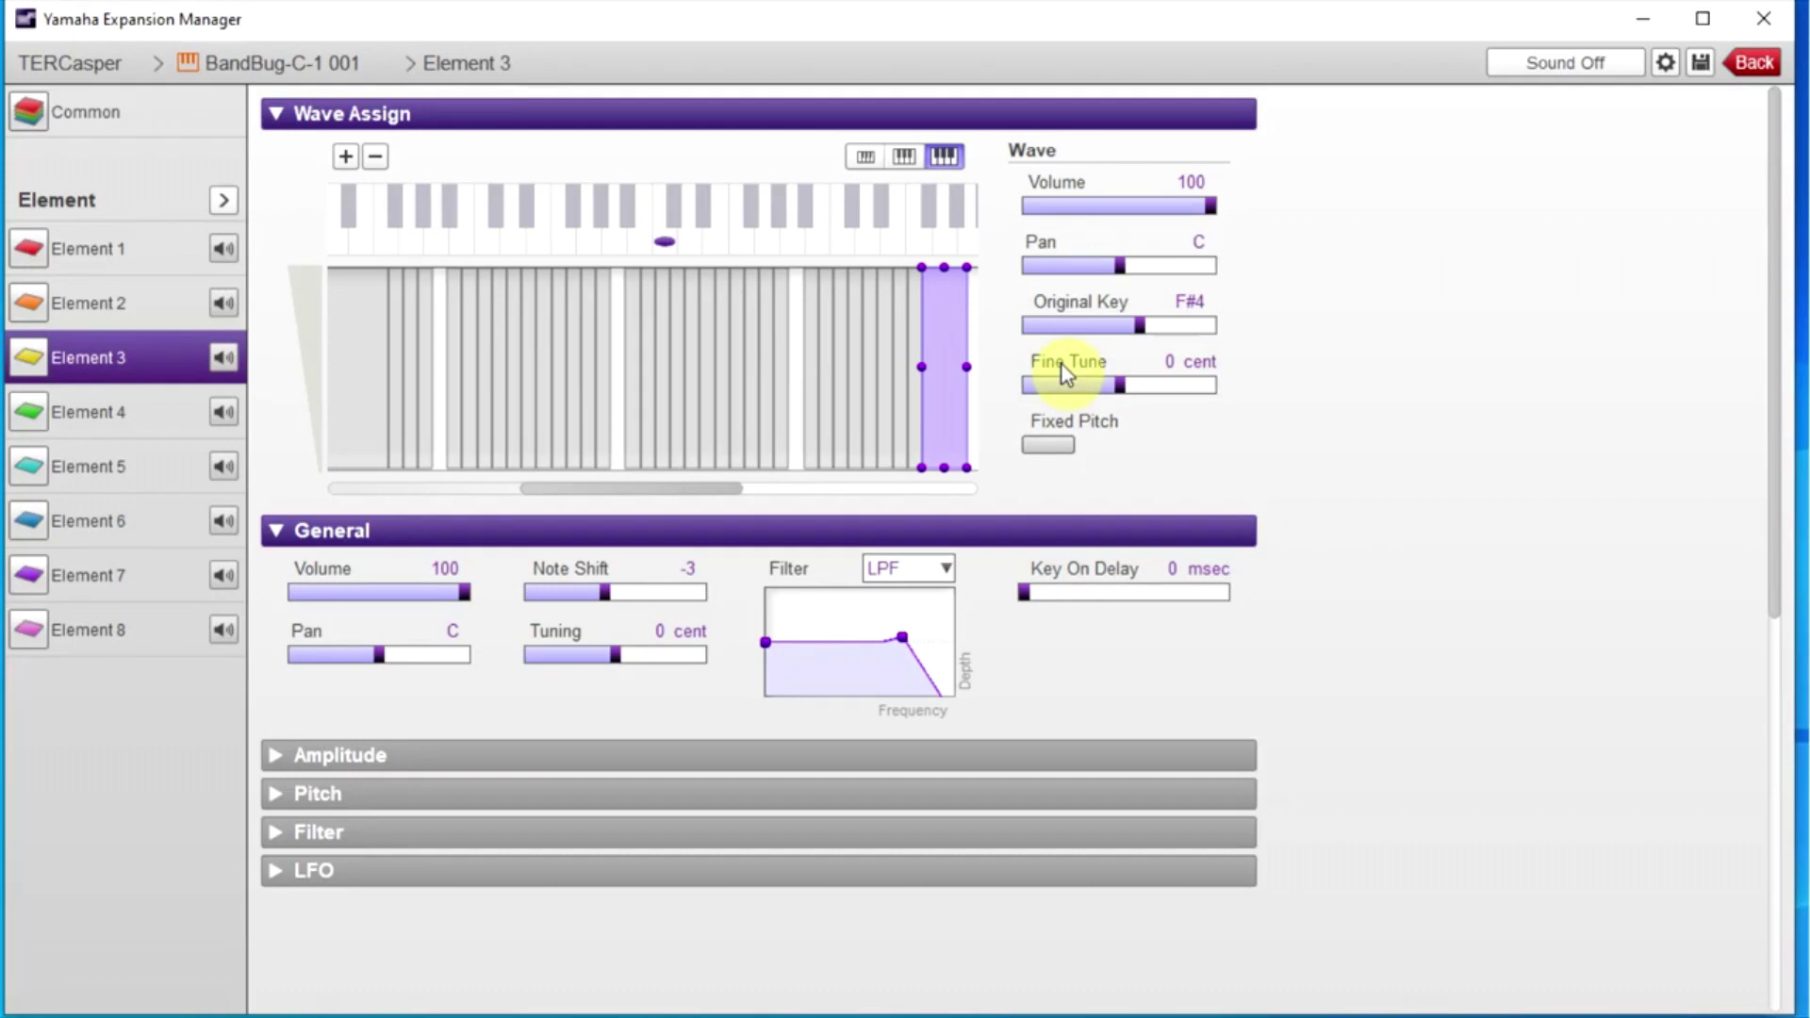
- Delete all waves from Element 3 except those on notes B1, B2 and B3
left_click(854, 337)
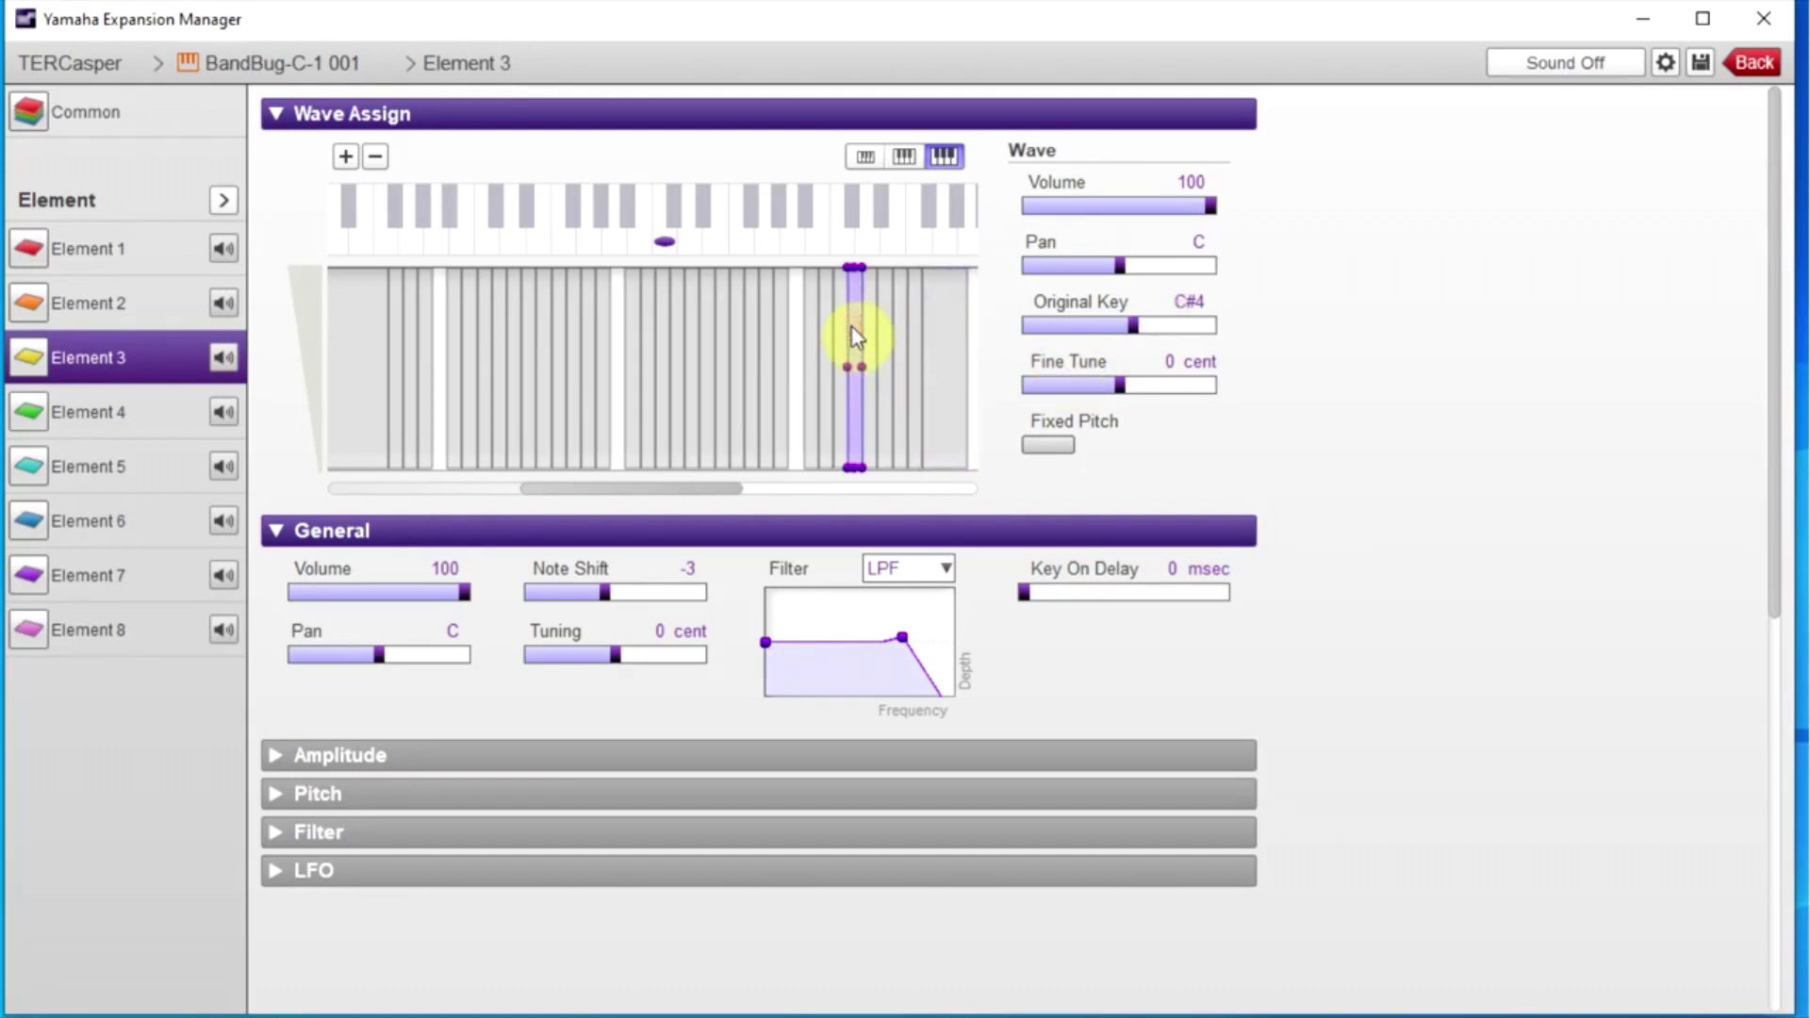
left_click(854, 337)
left_click(825, 320)
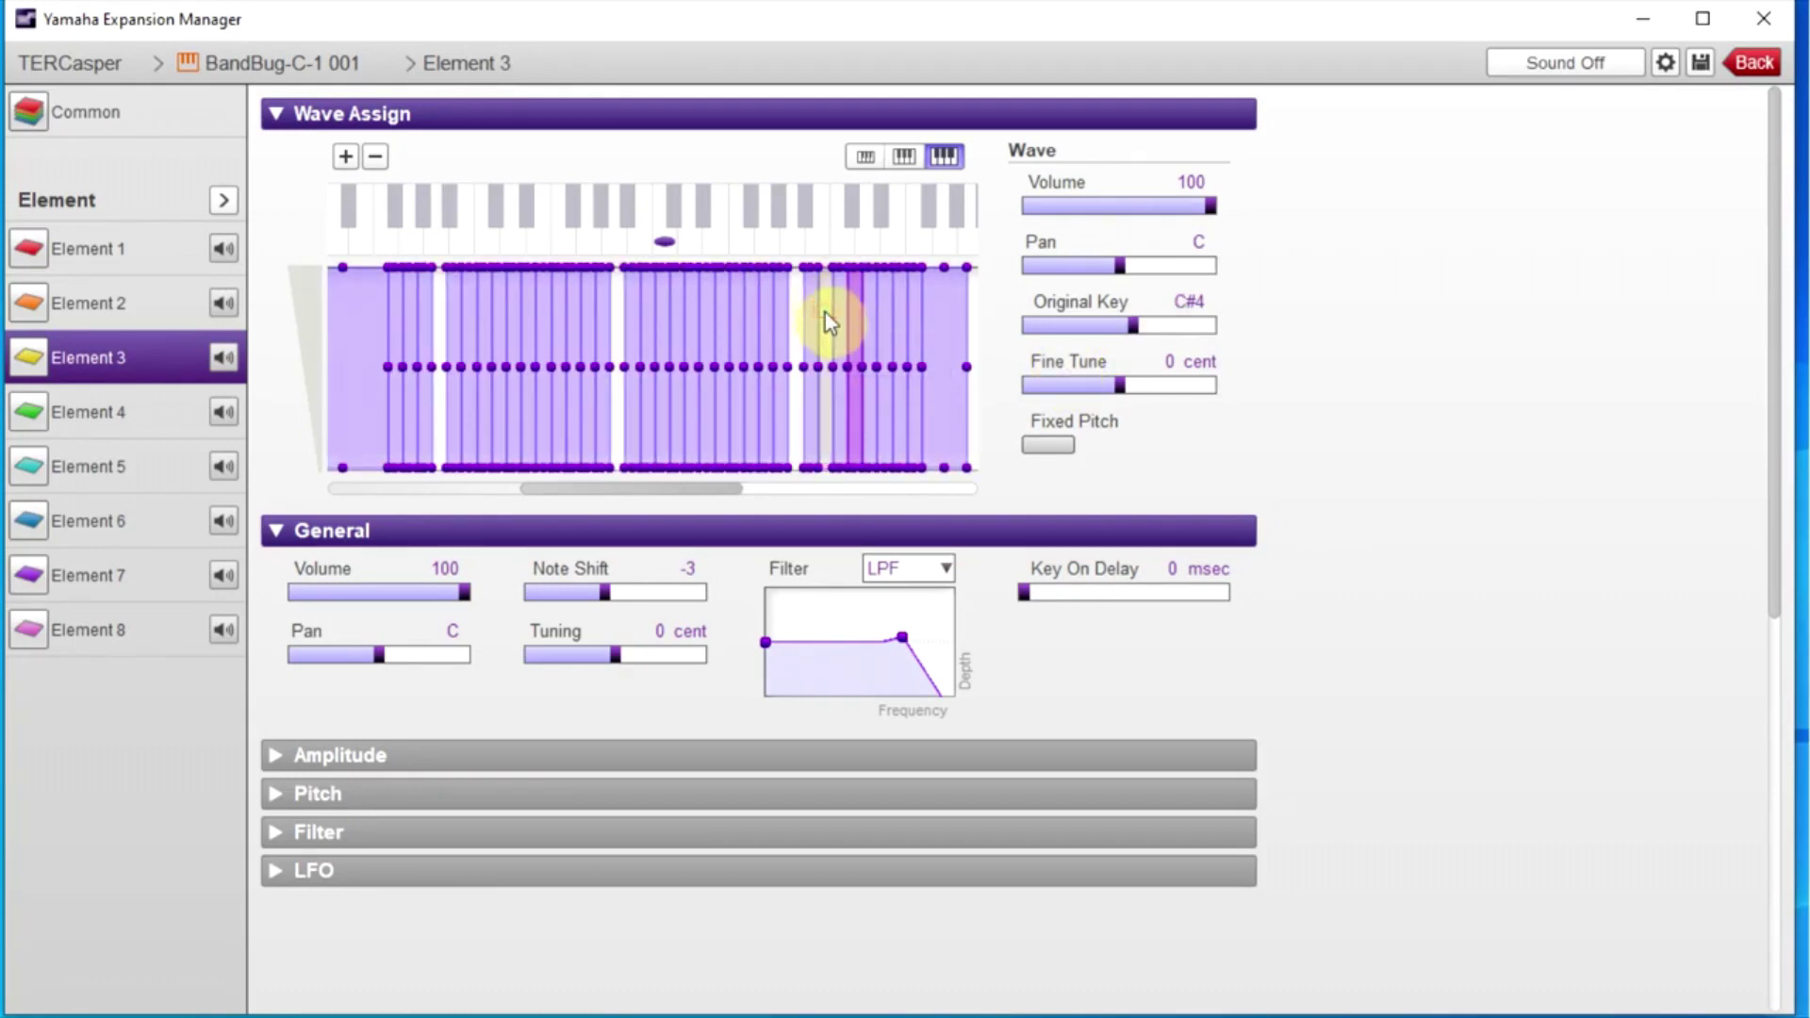
left_click(646, 316)
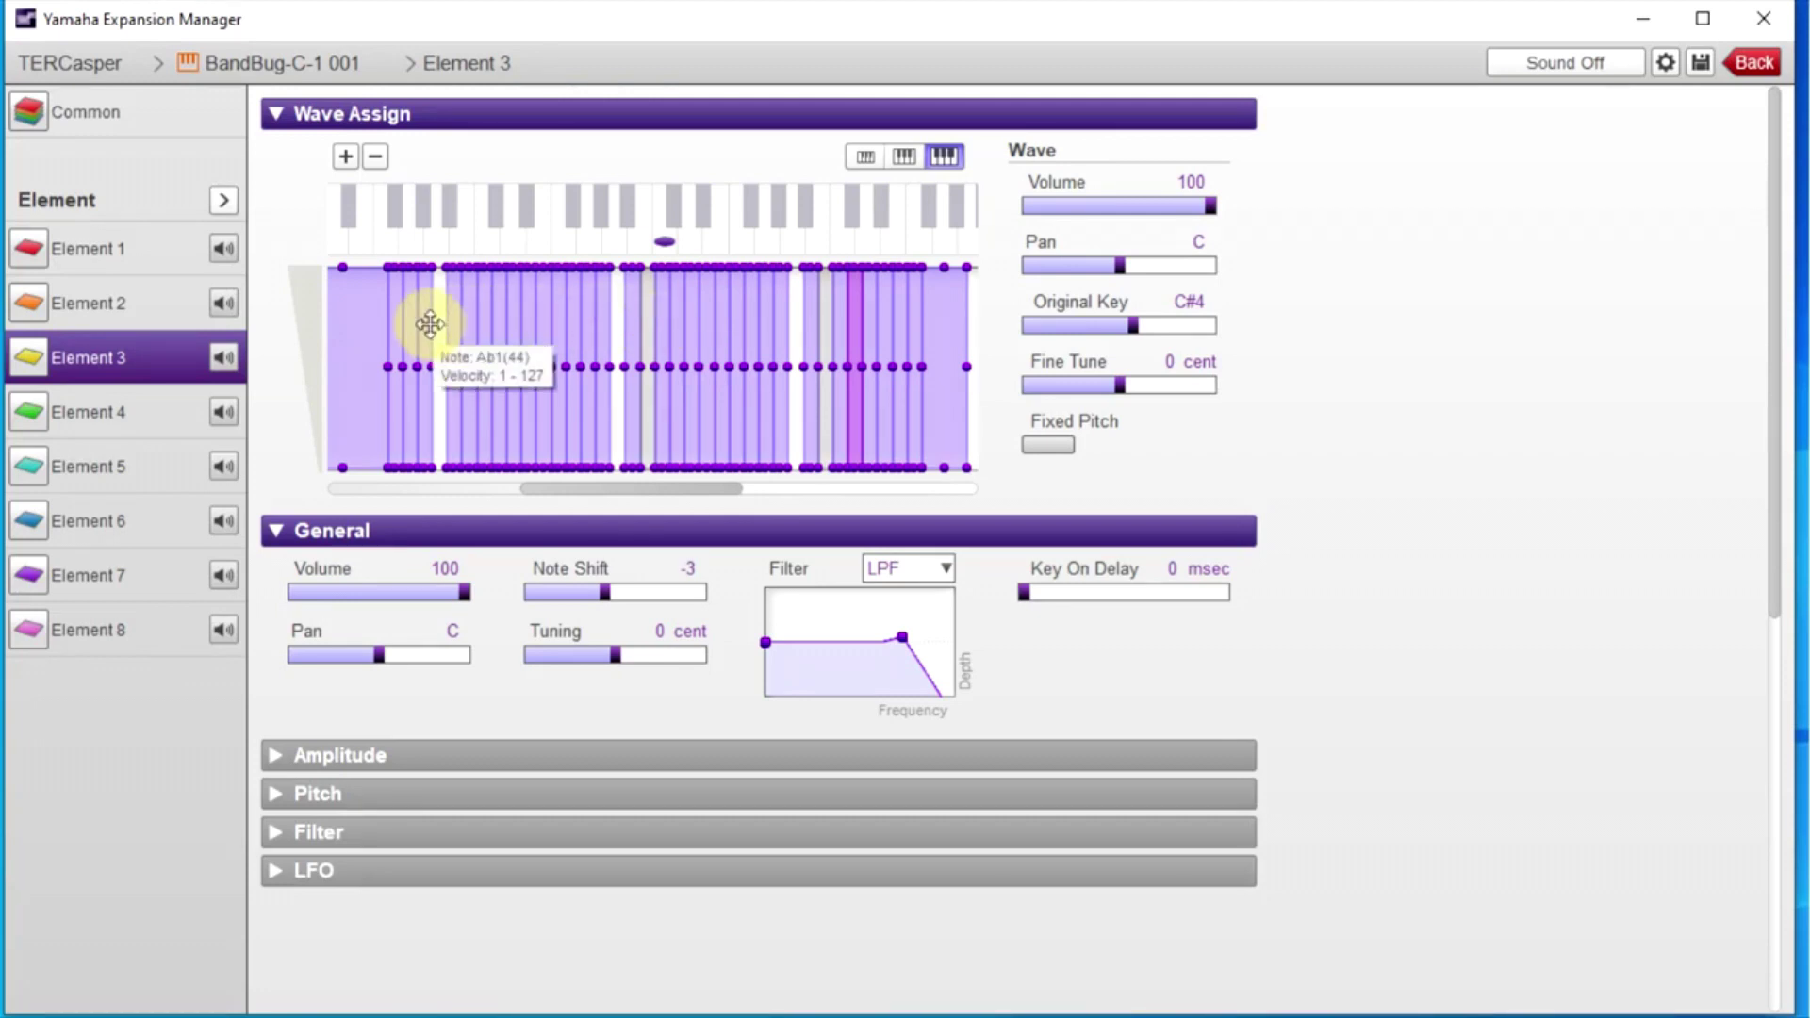
left_click(472, 347)
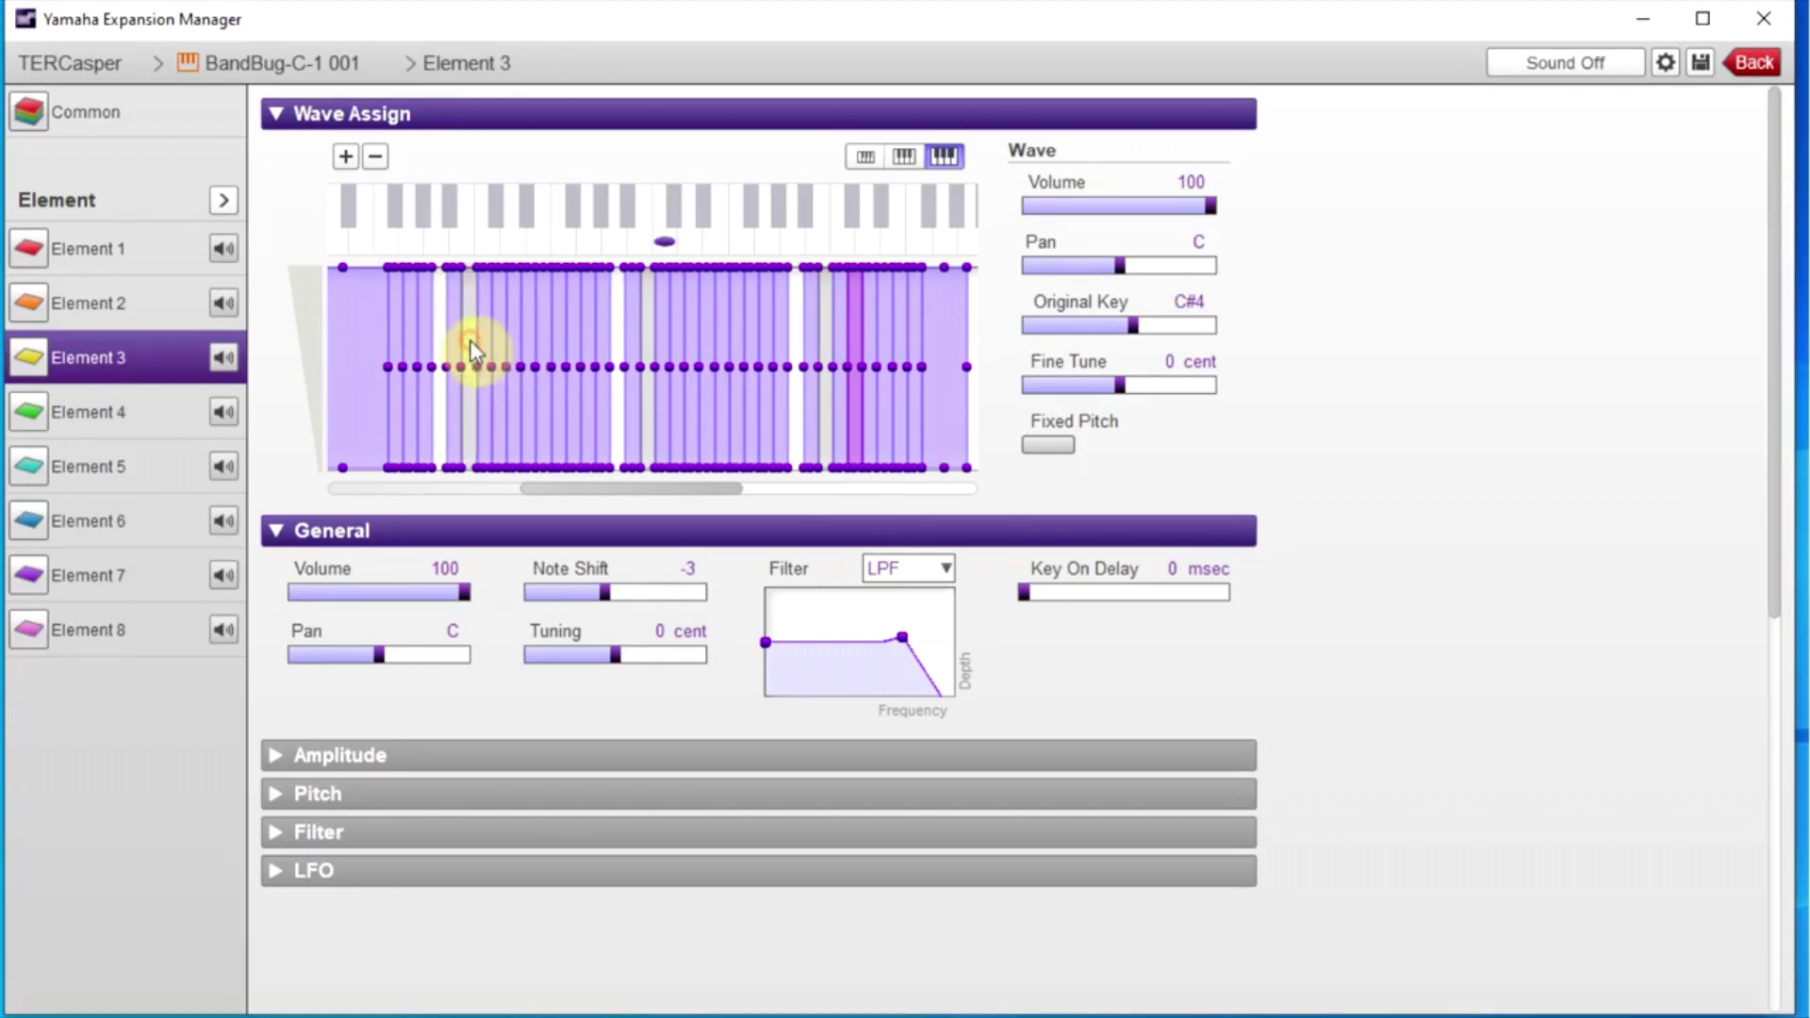
key("Delete")
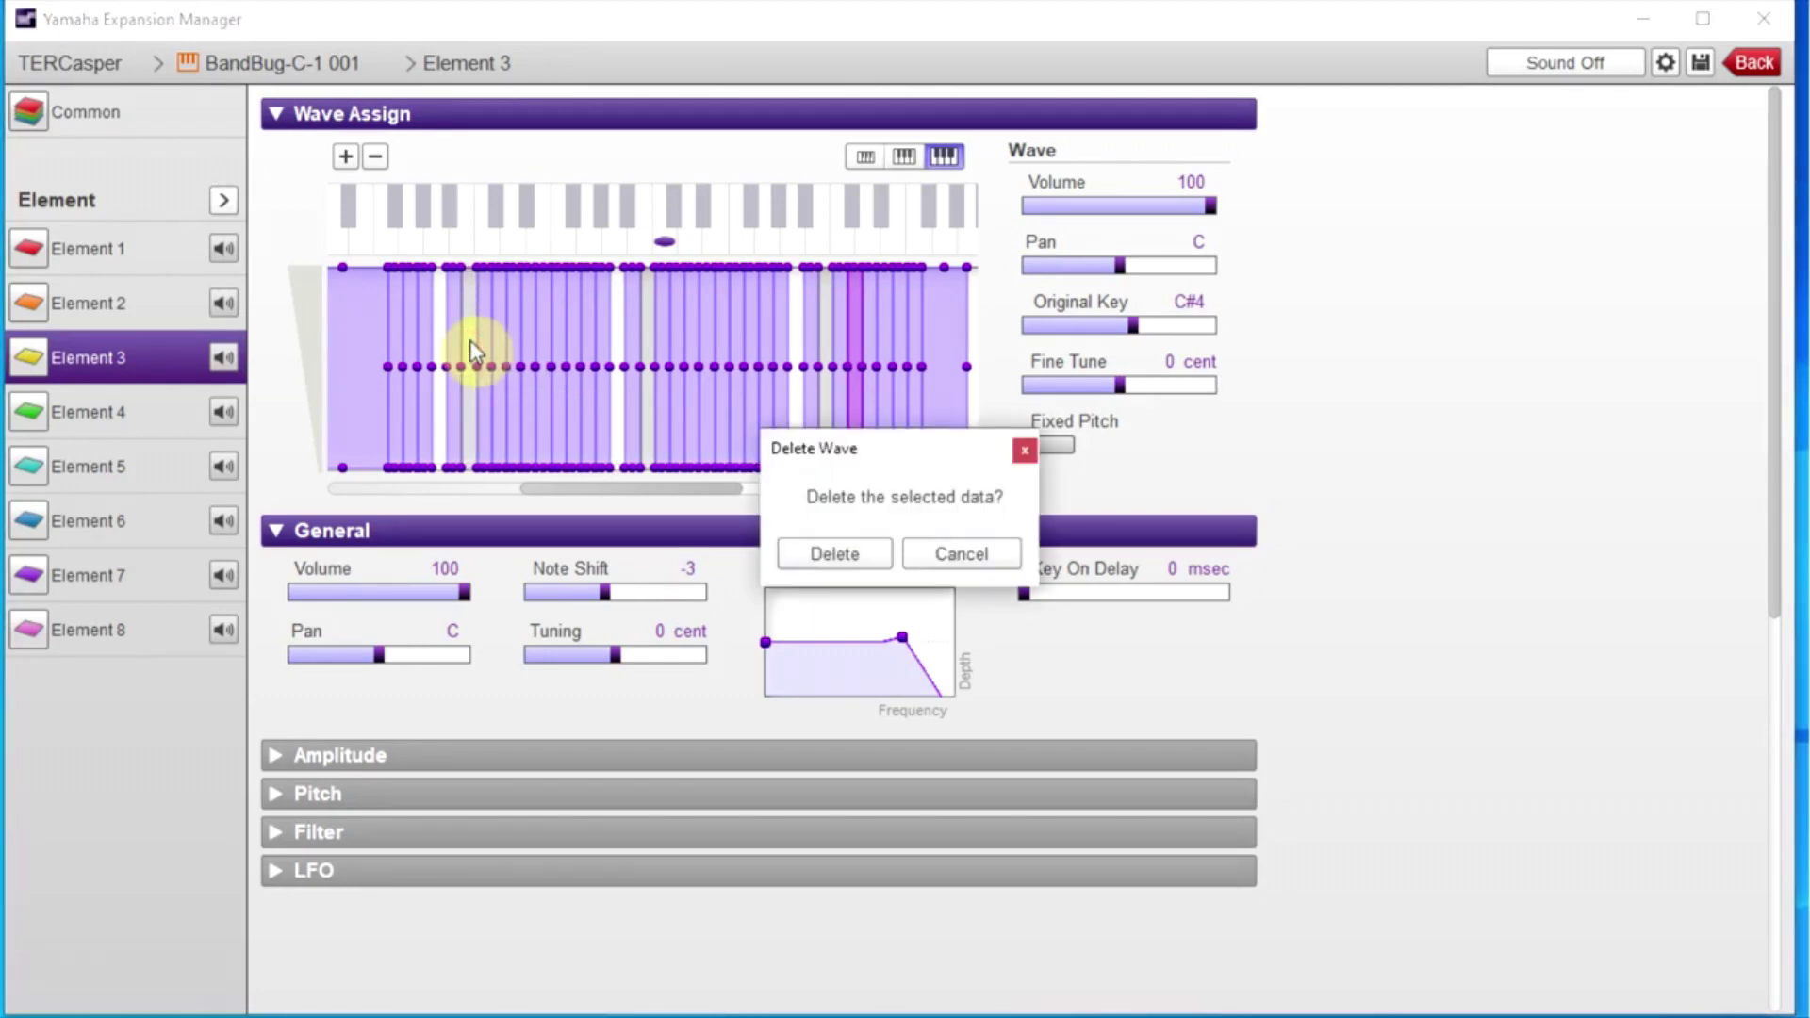
left_click(839, 554)
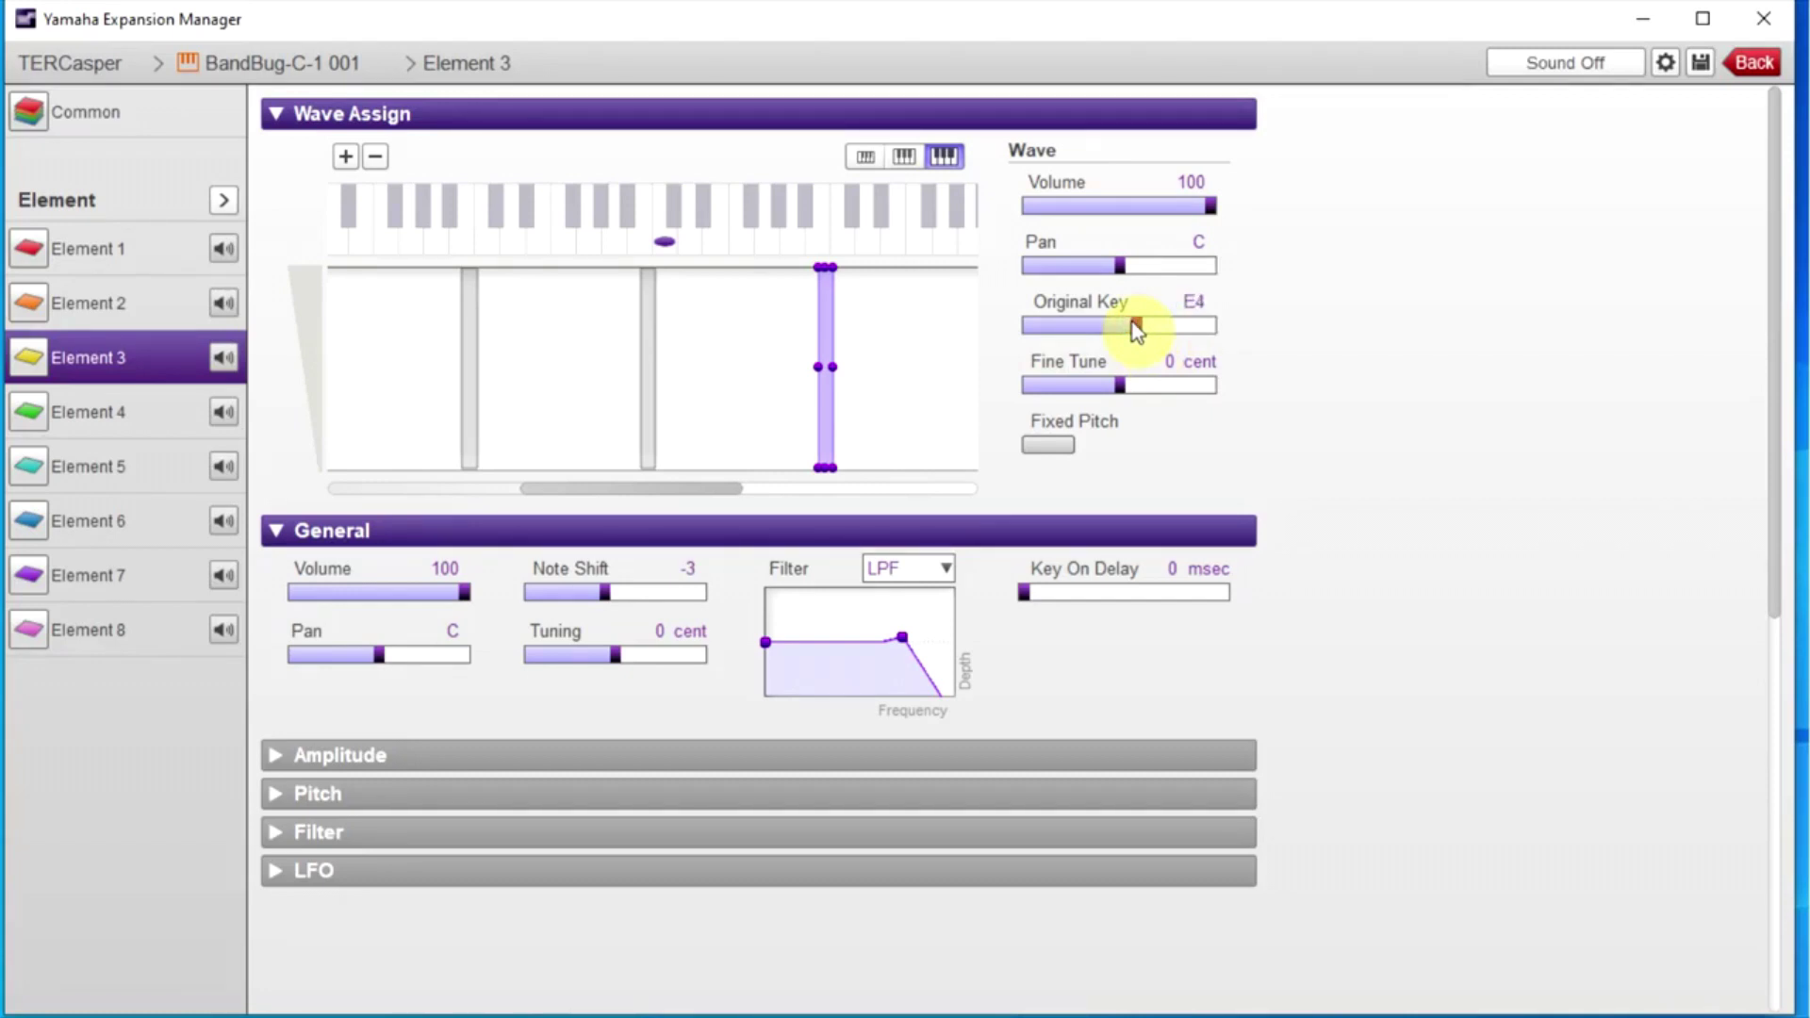
- In Element 3, set the original key of the B2 wave to Eb3 and the B1 wave to Eb2
left_click_drag(825, 367, 647, 382)
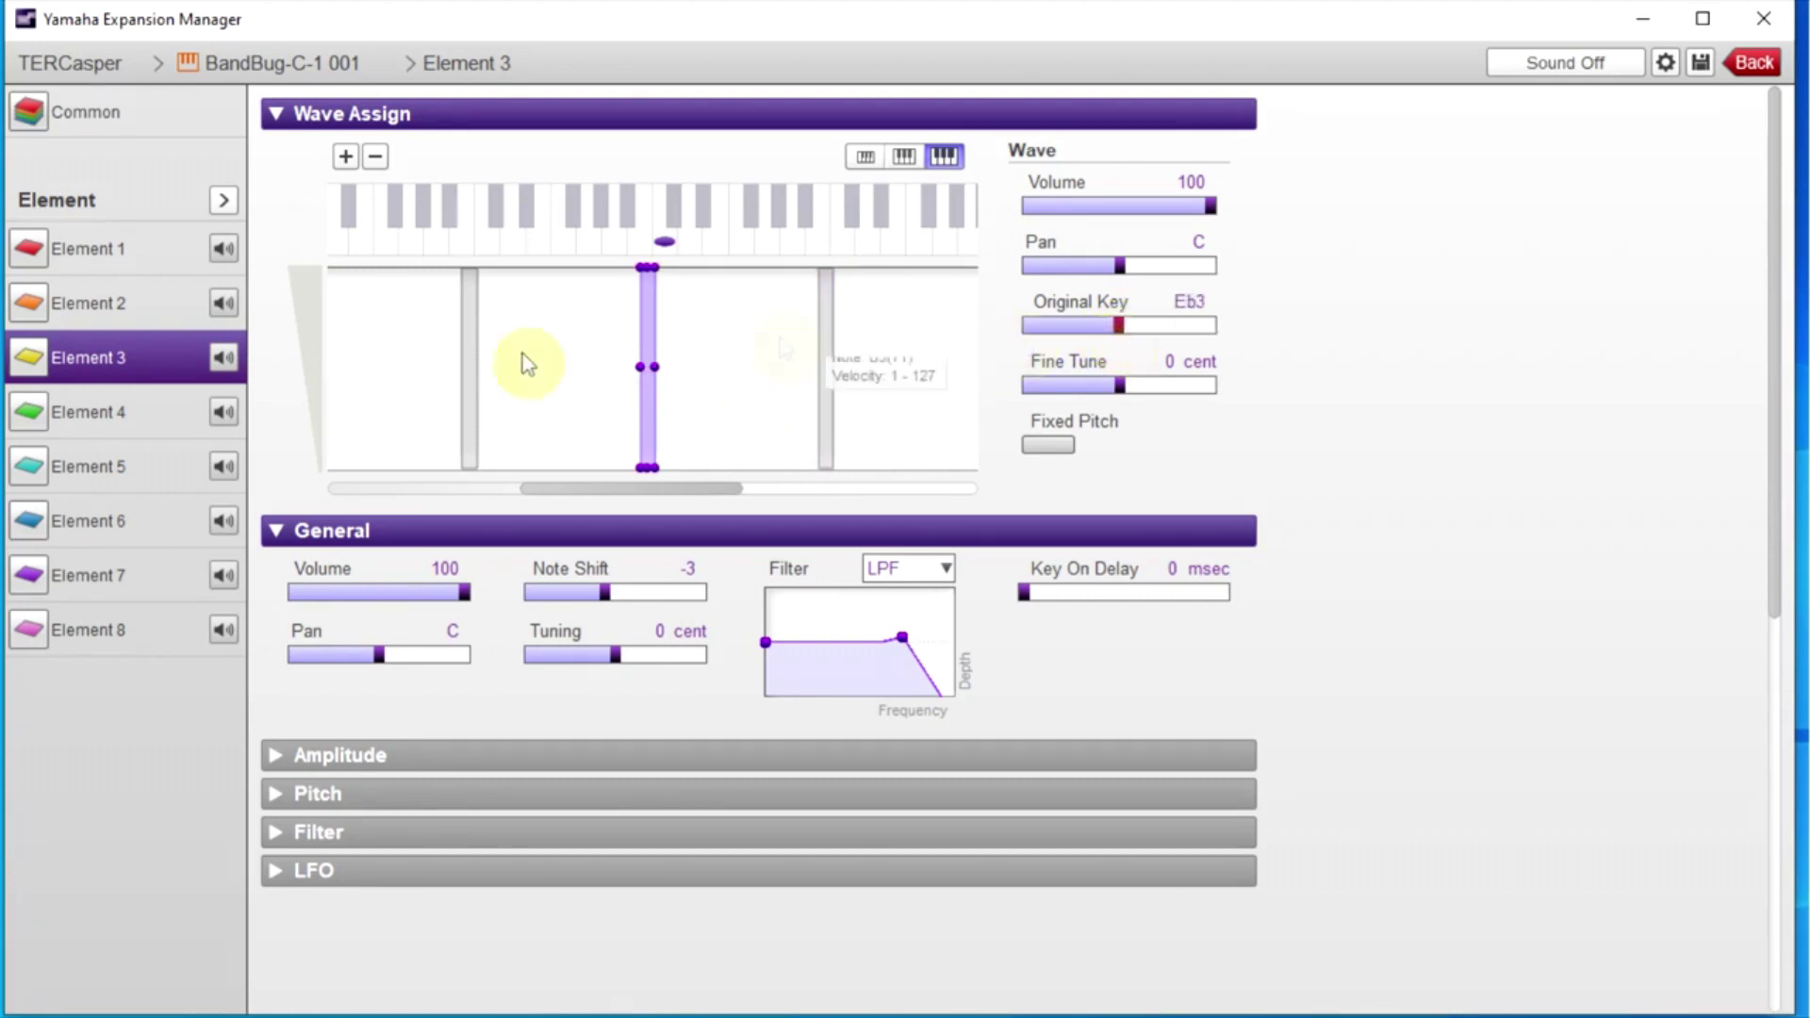
left_click(472, 392)
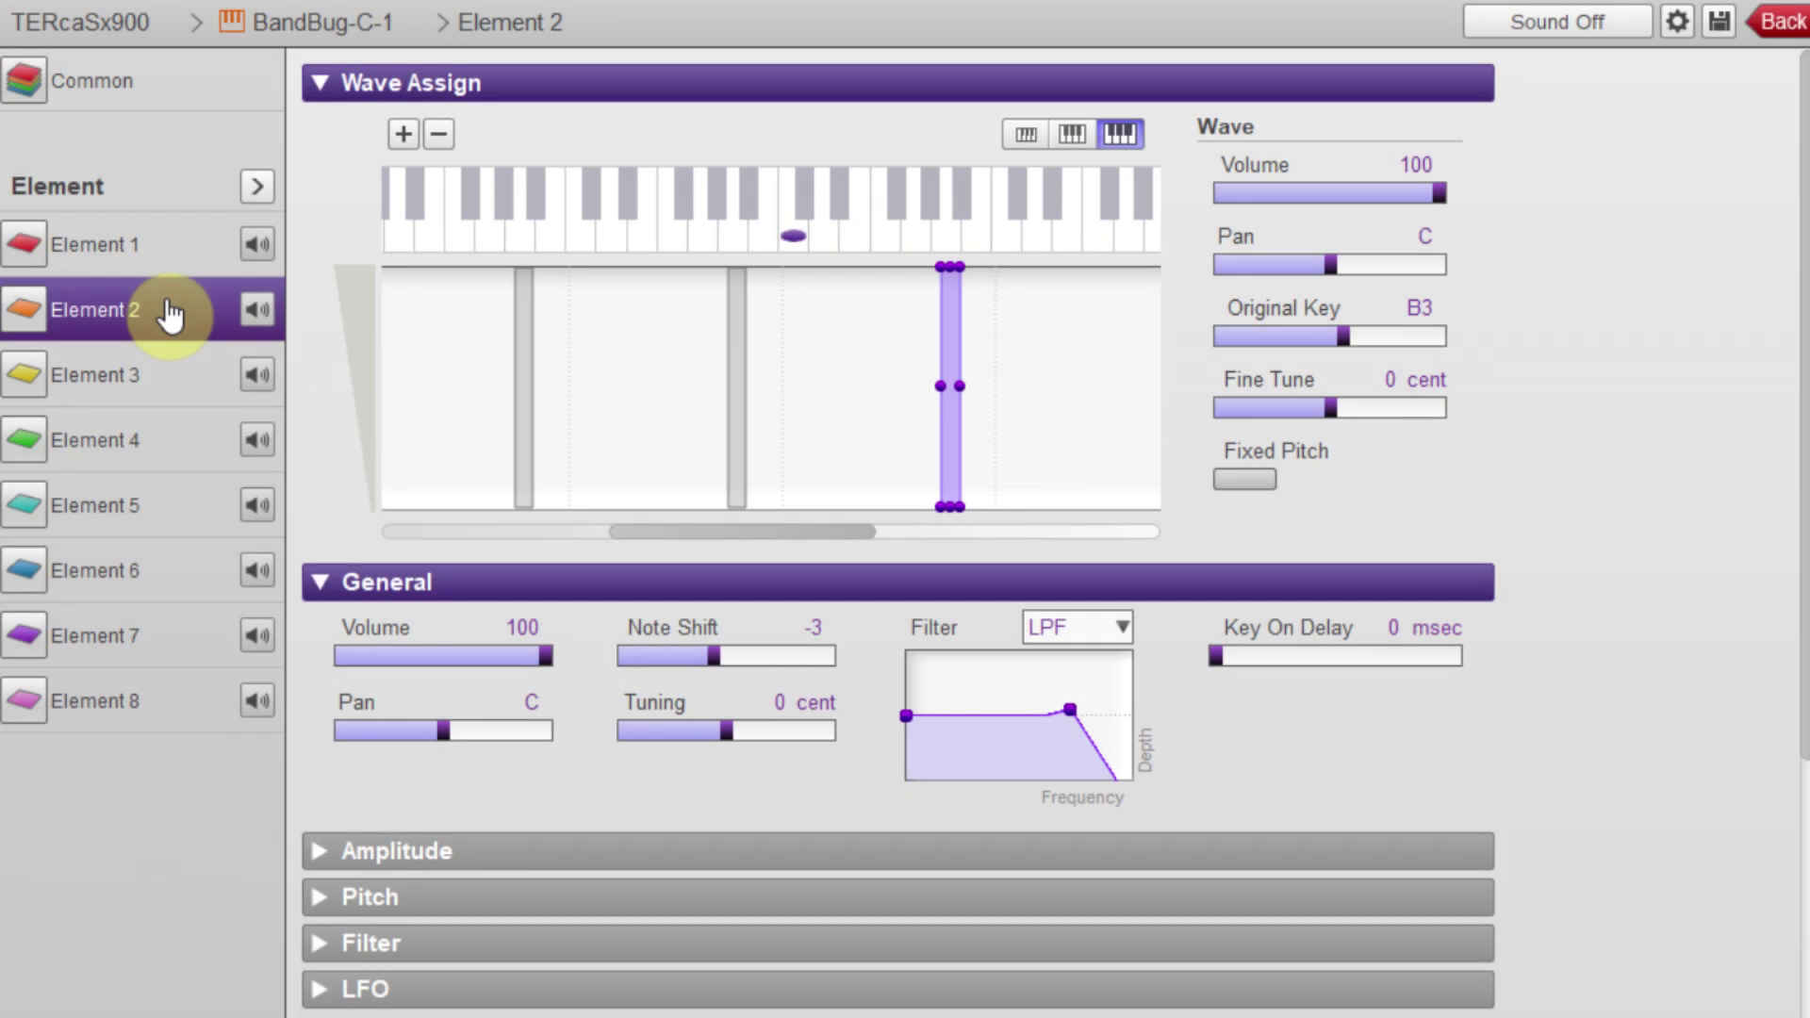
- Delete the waves on notes B1, B2 and B3 from Element 1
left_click(177, 243)
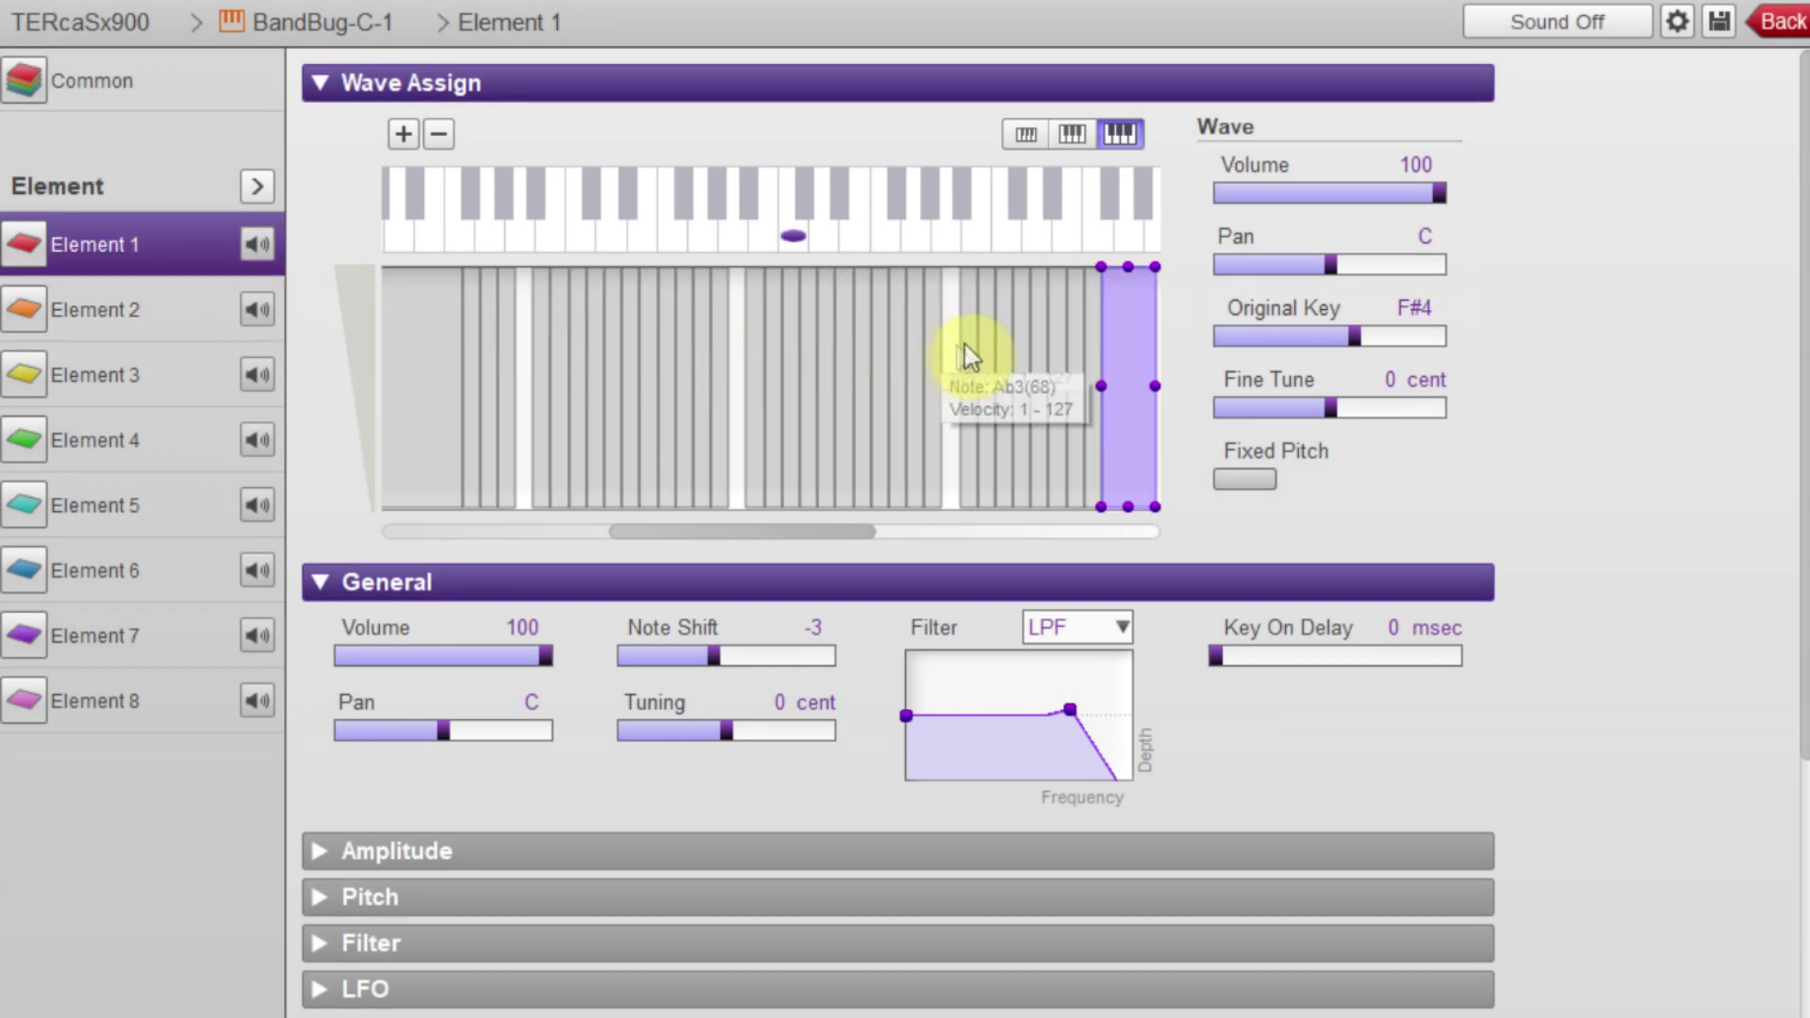
left_click(985, 356)
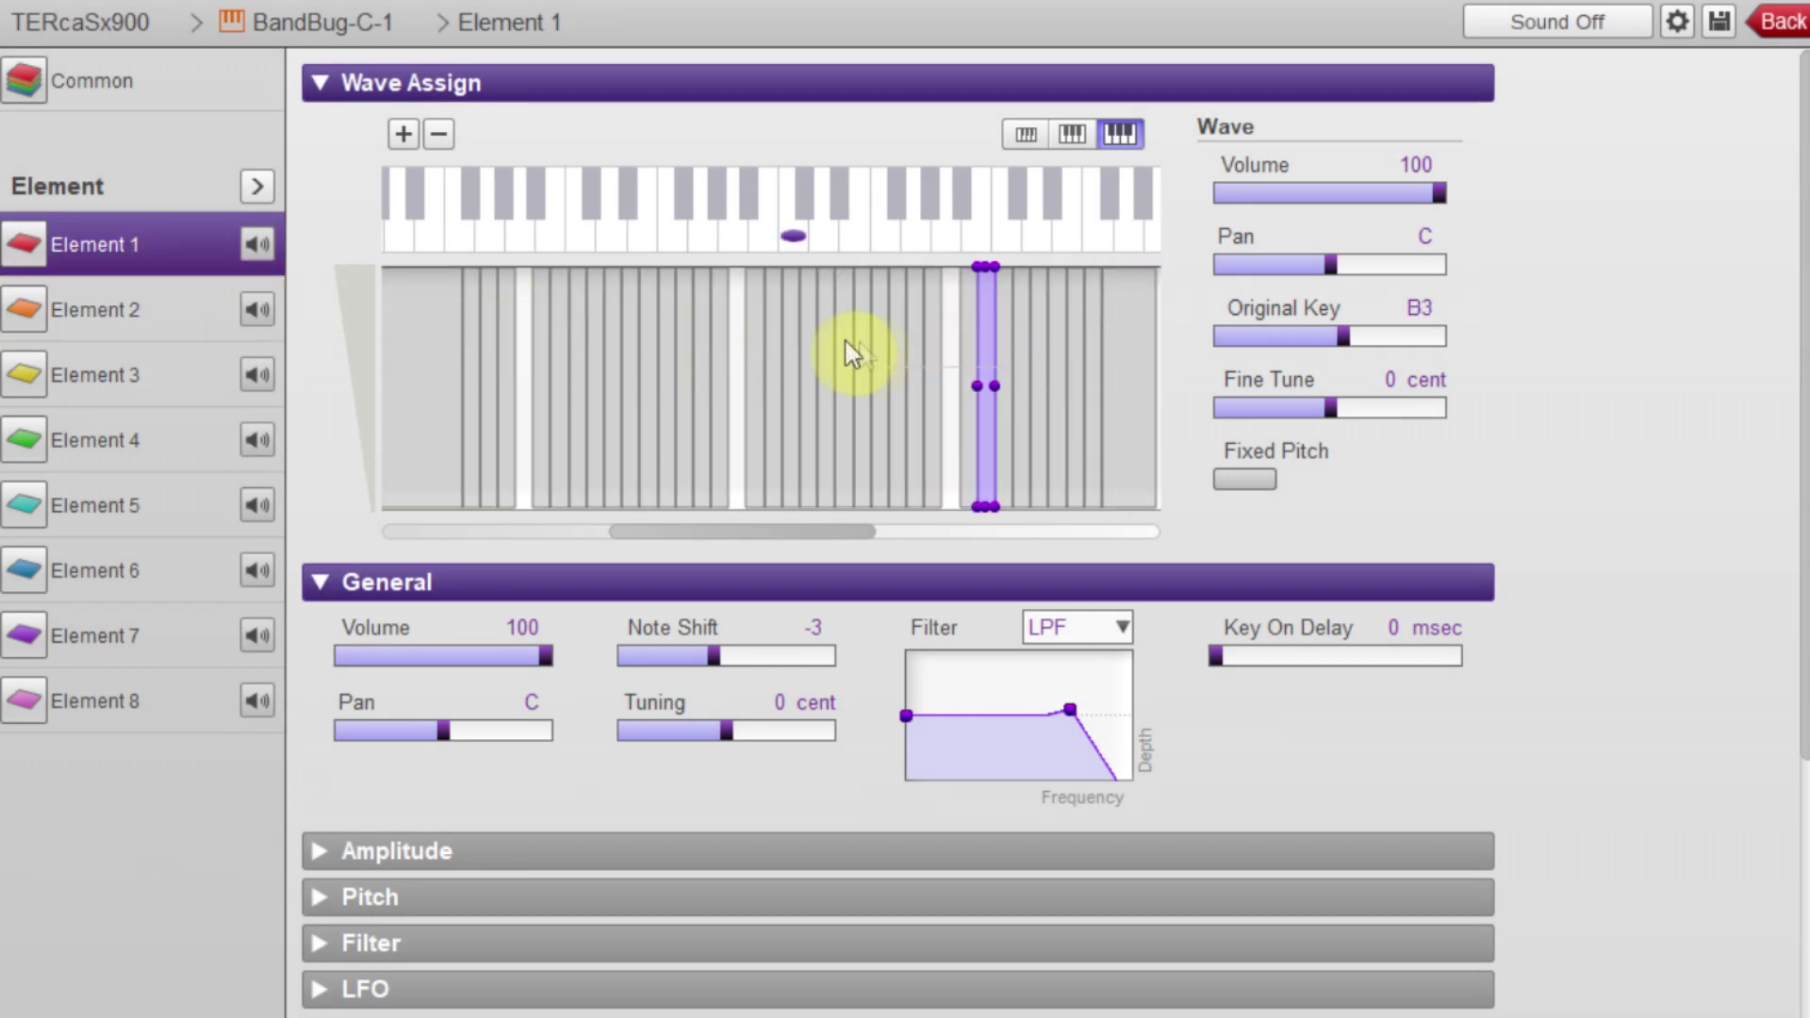
left_click(773, 373)
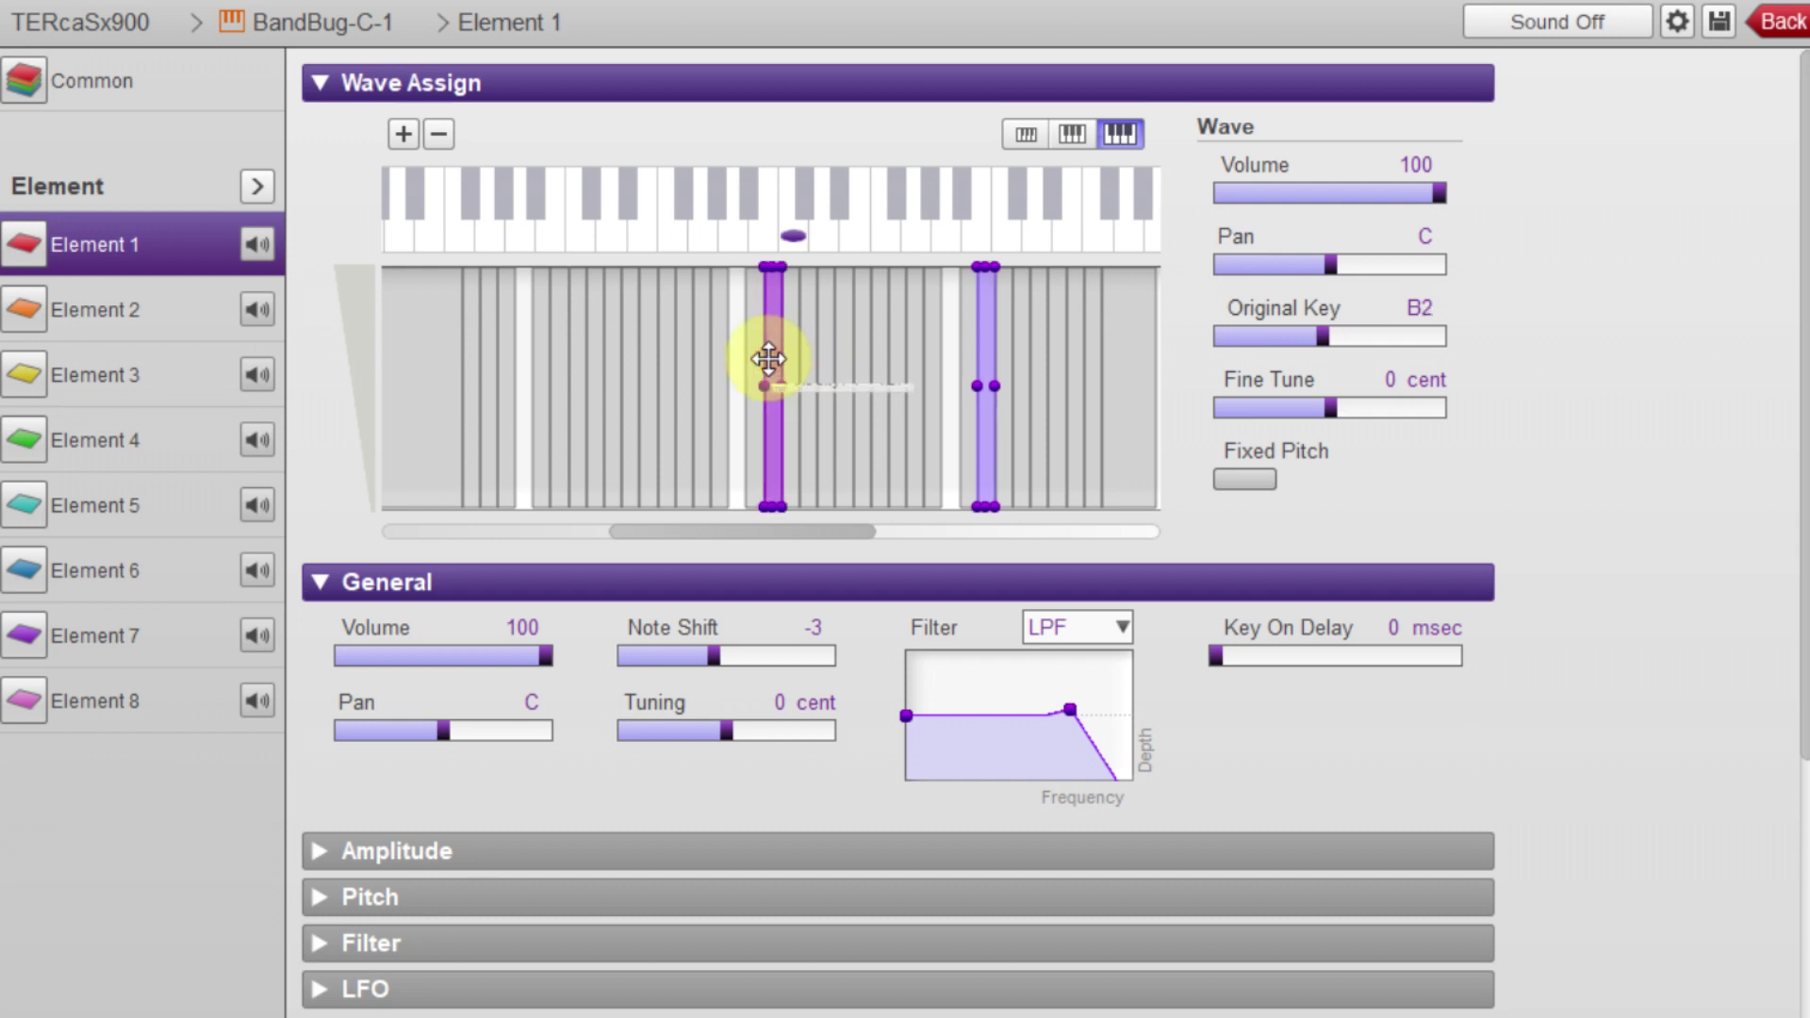
left_click(563, 349)
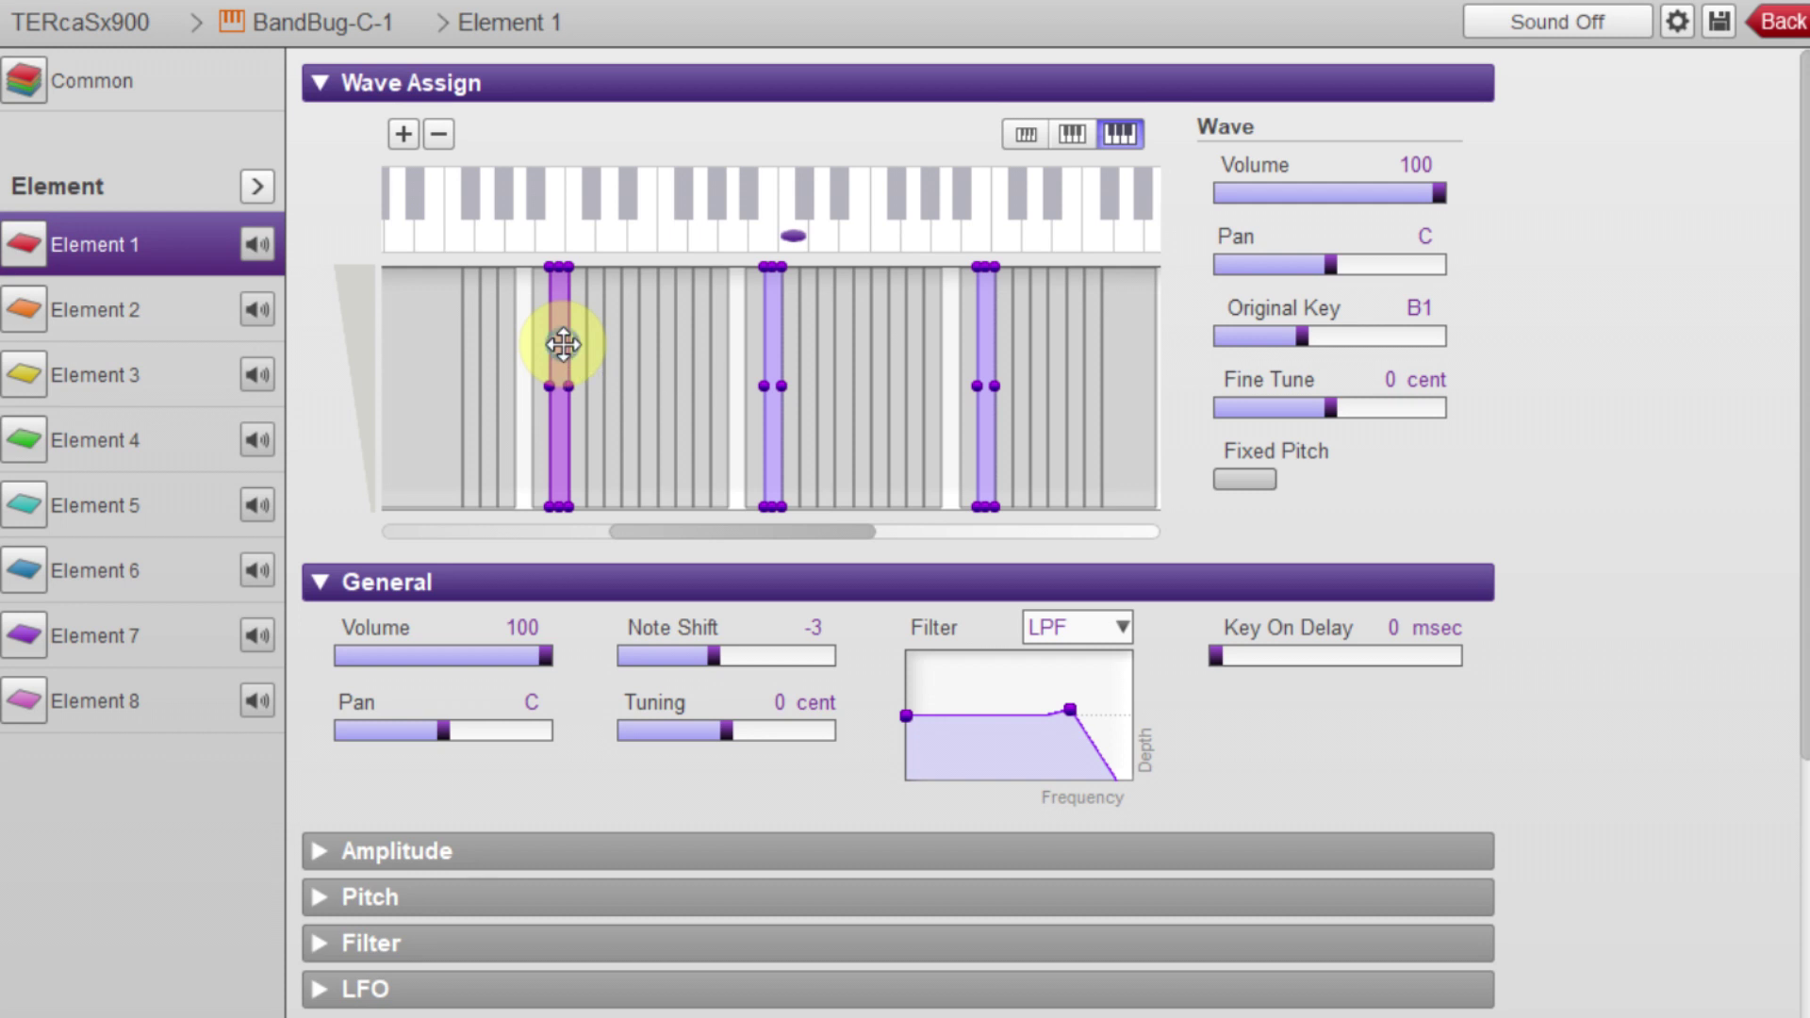
key("Delete")
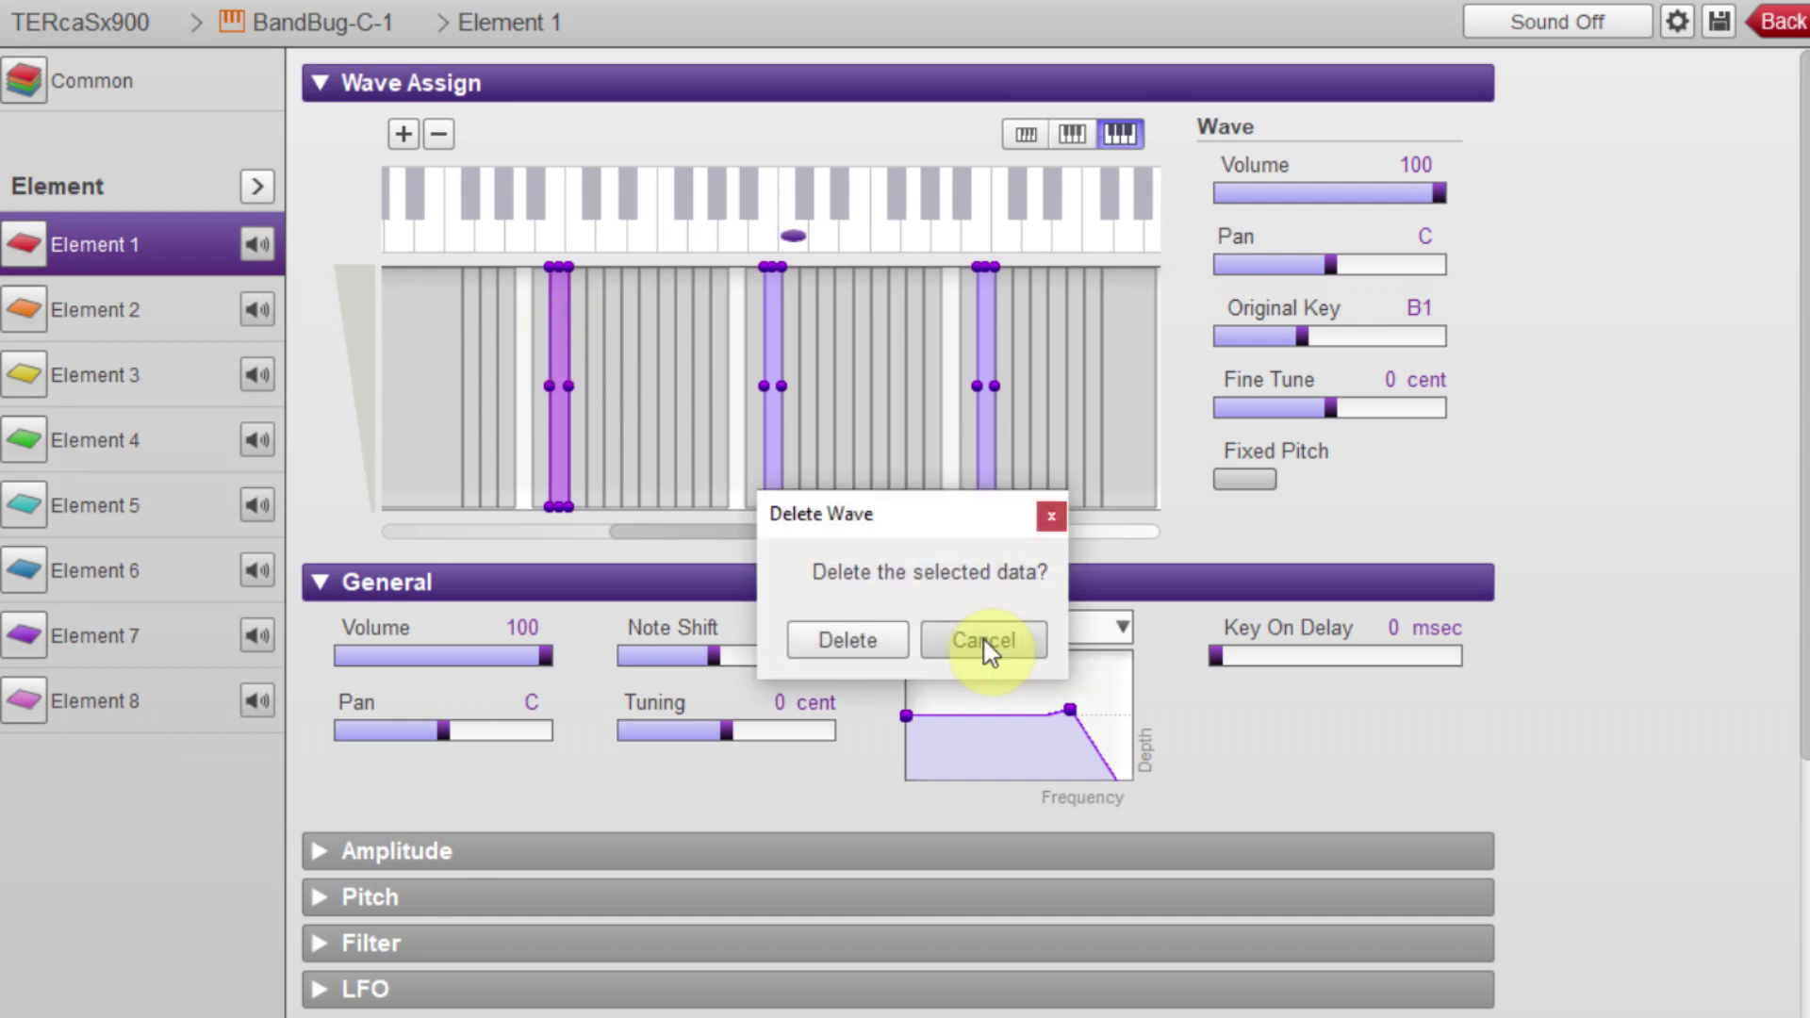
left_click(848, 641)
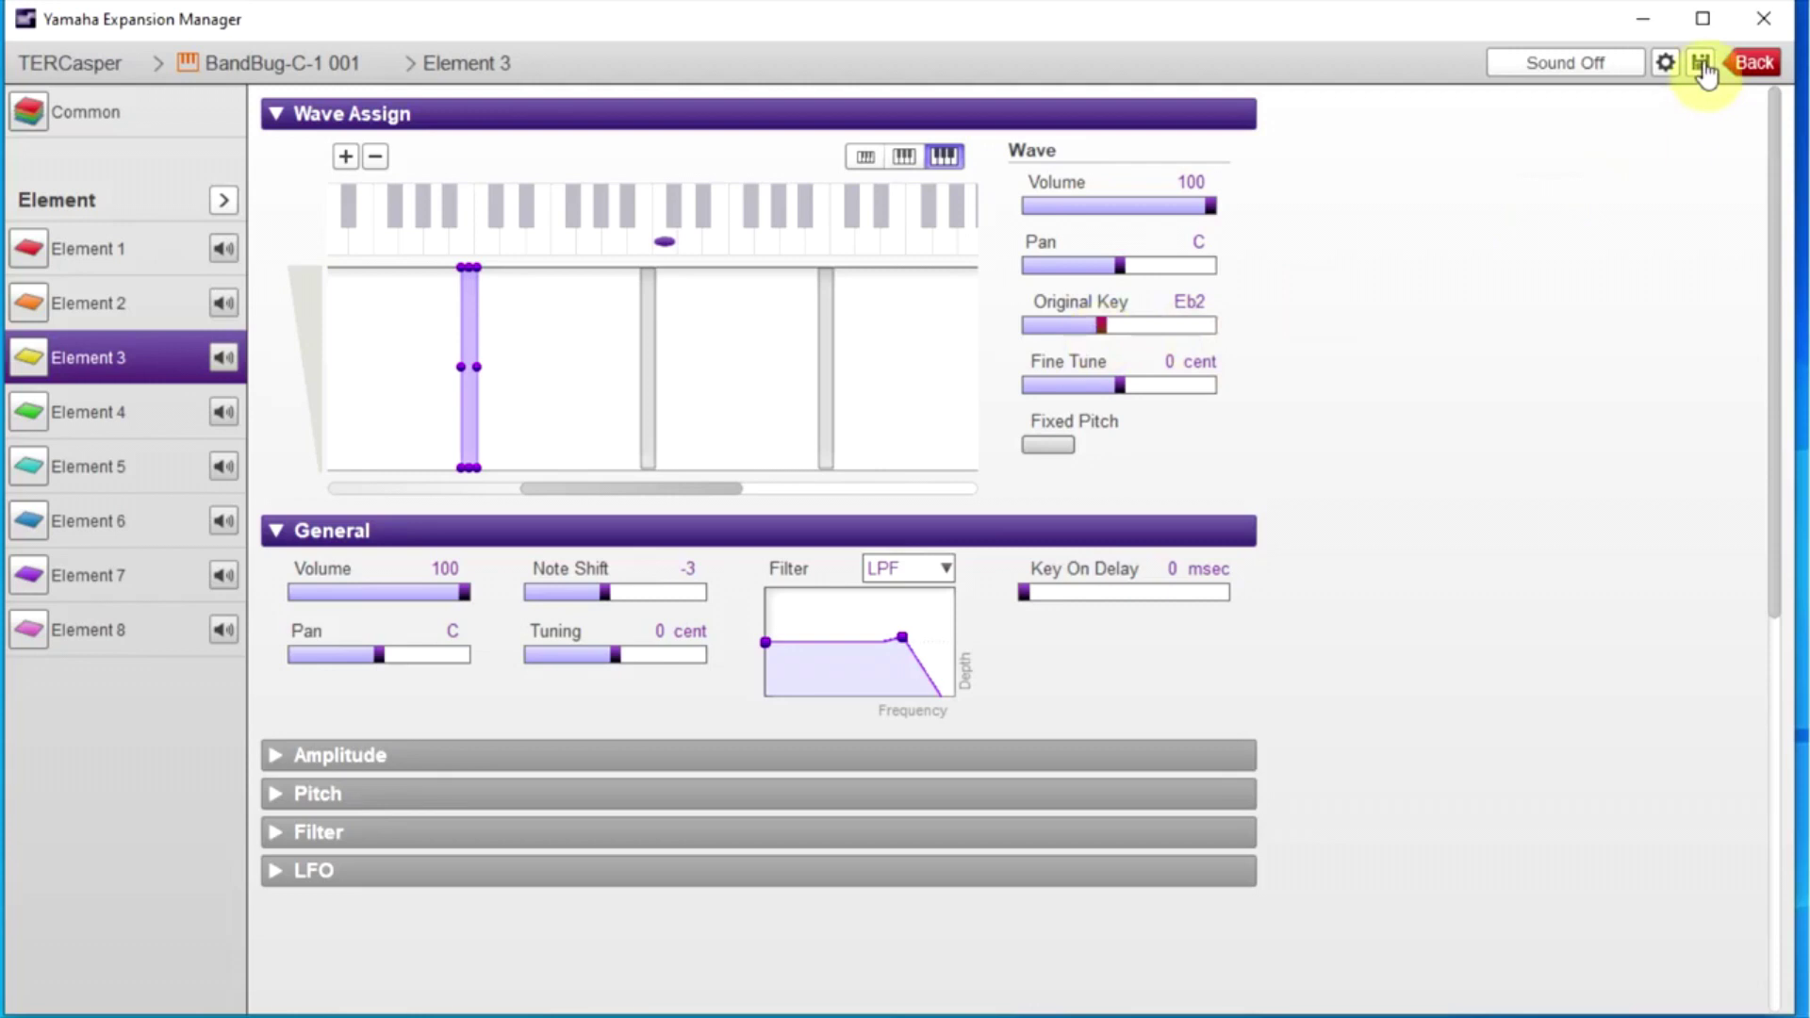
- Save the voice with its third element, return to the pack's contents and rename the duplicate as BandBug-C-1-2
left_click(1756, 64)
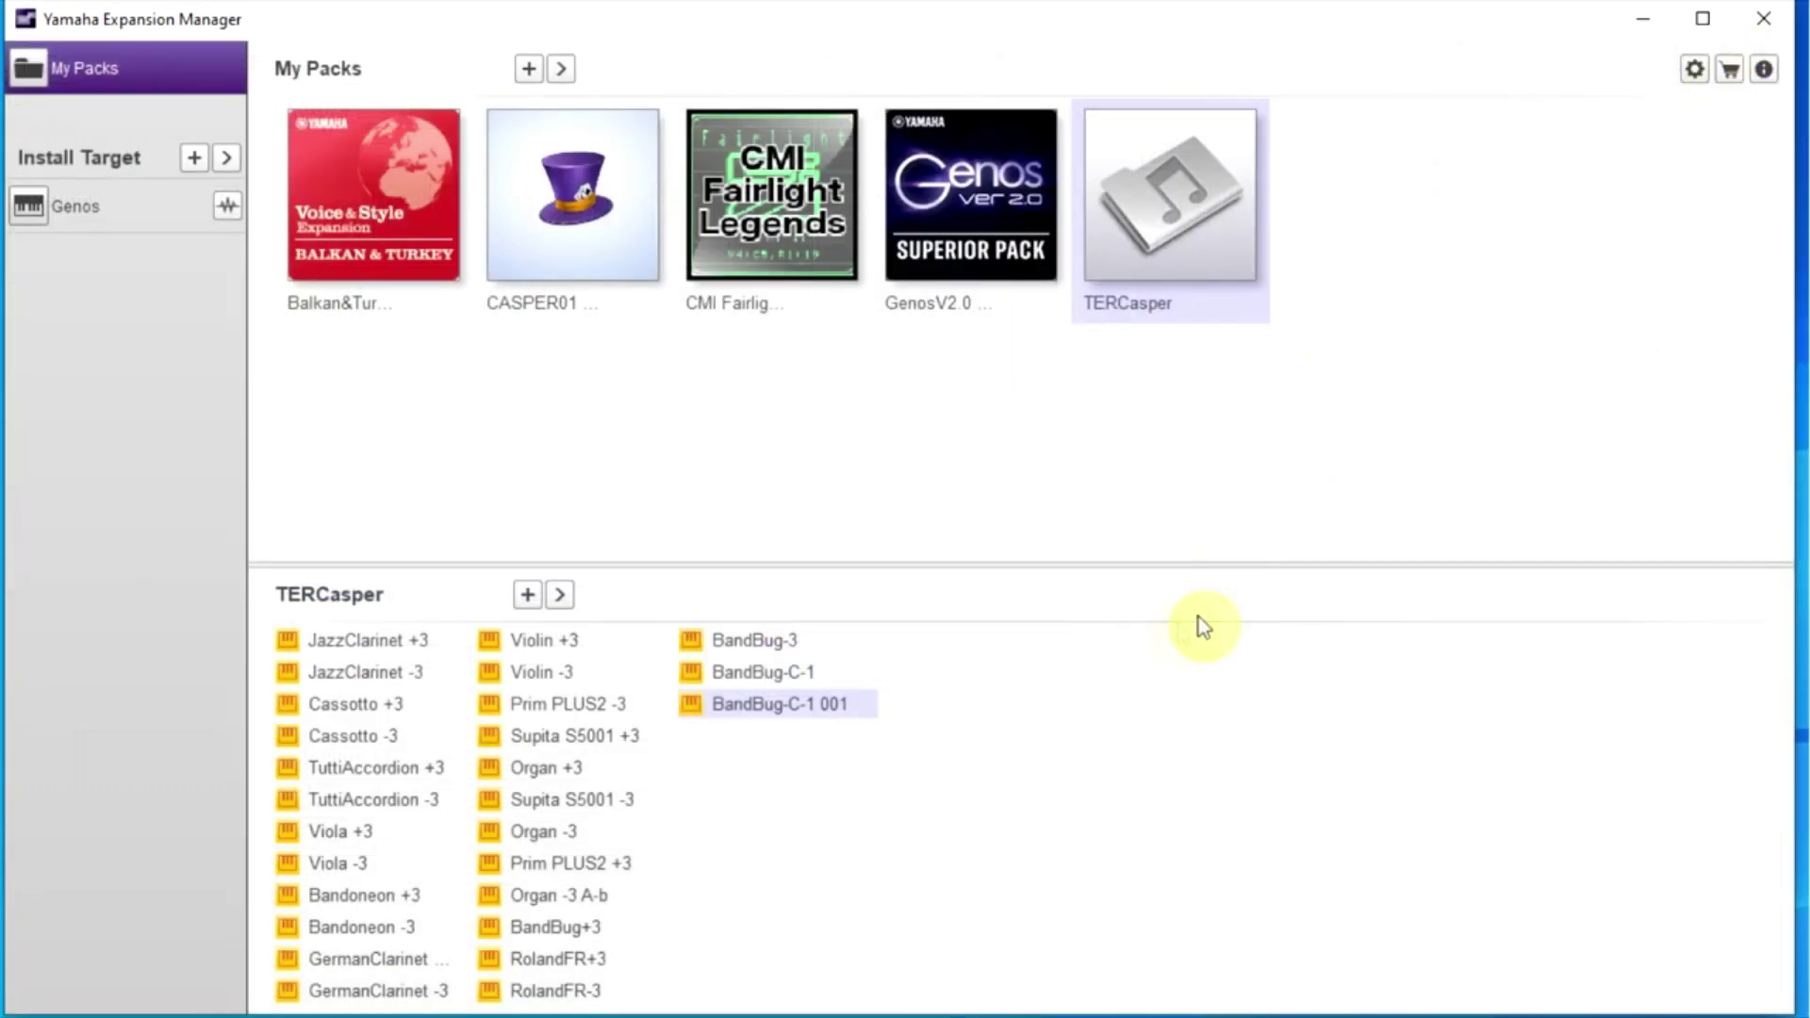
left_click(560, 596)
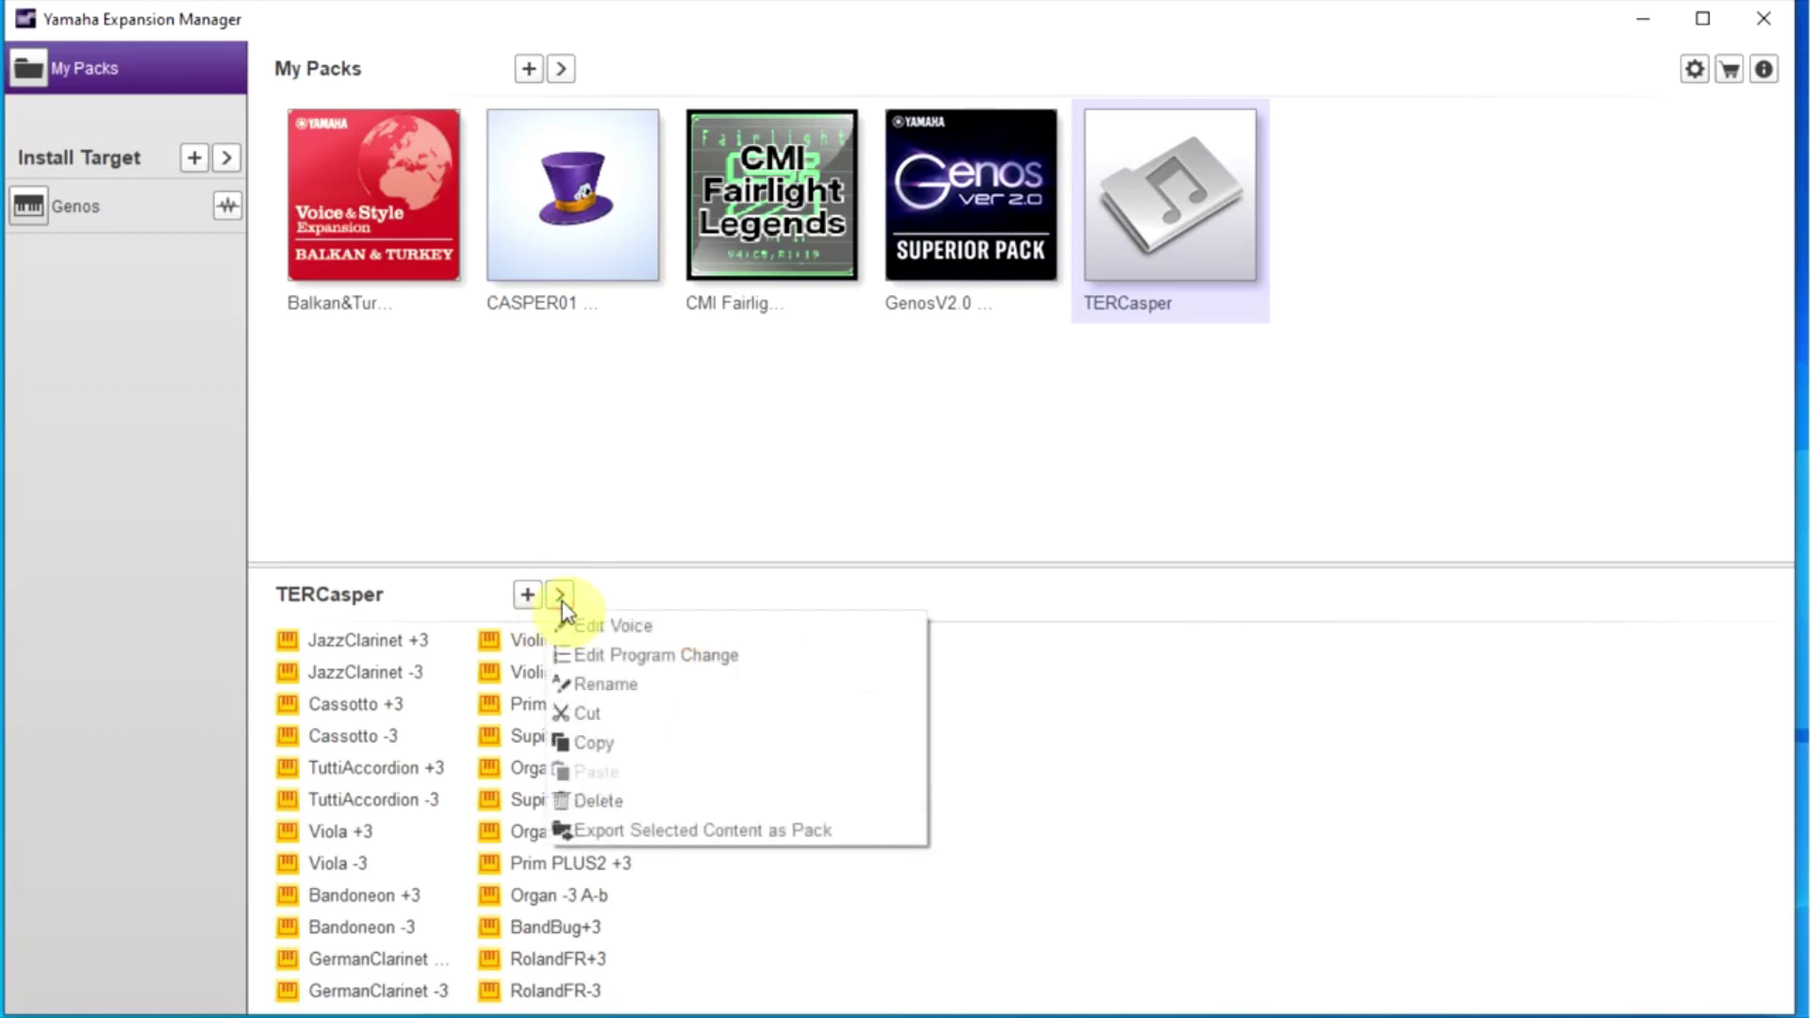
left_click(609, 688)
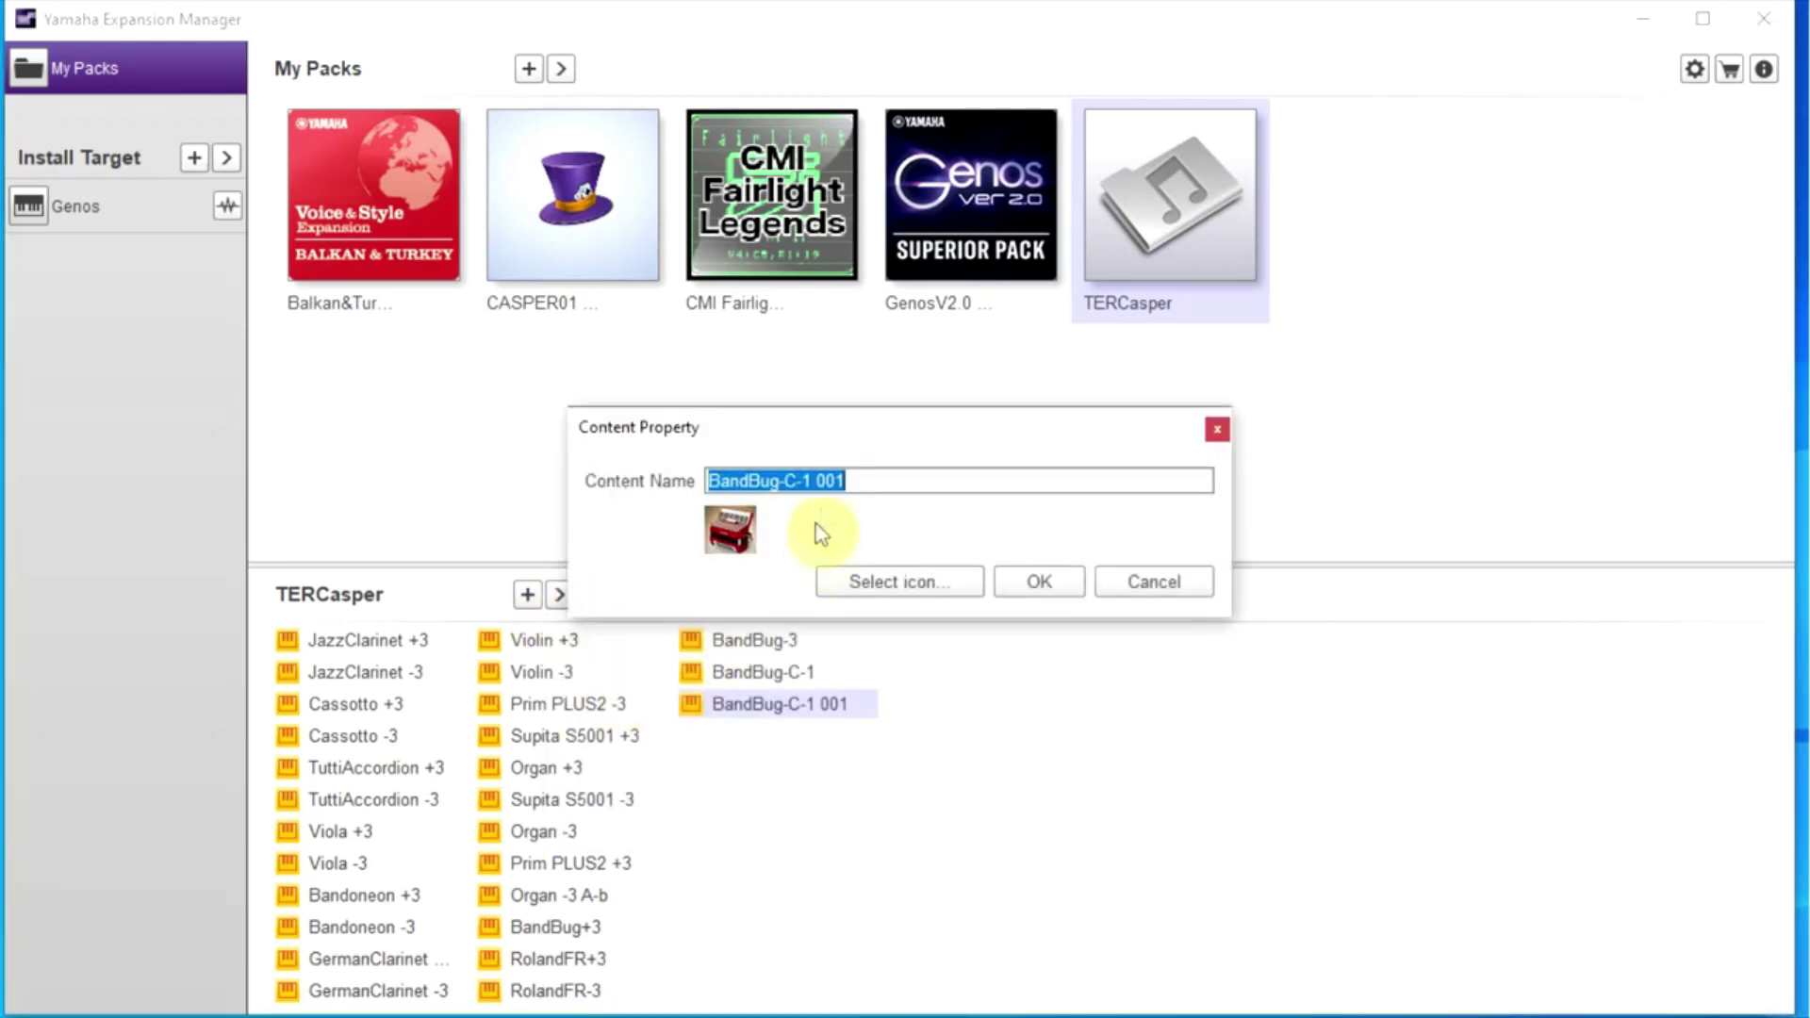
left_click(823, 481)
left_click_drag(810, 480, 913, 487)
type("-2")
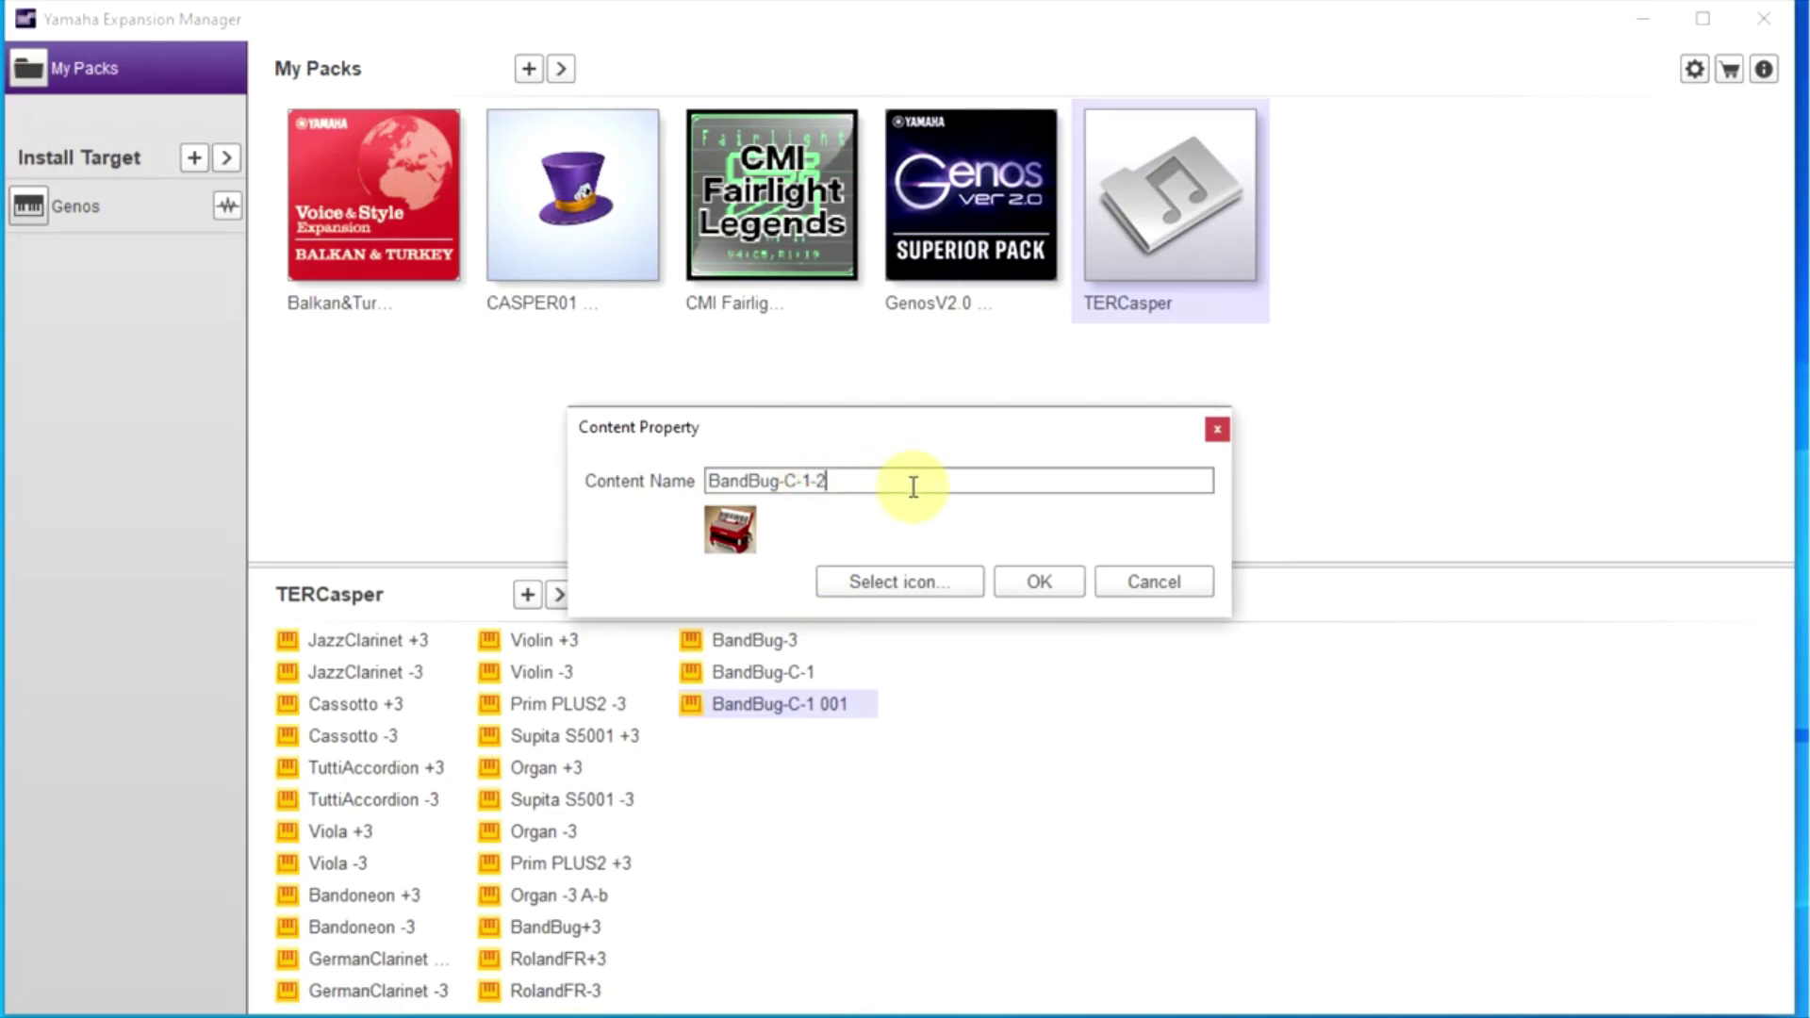
left_click(1032, 586)
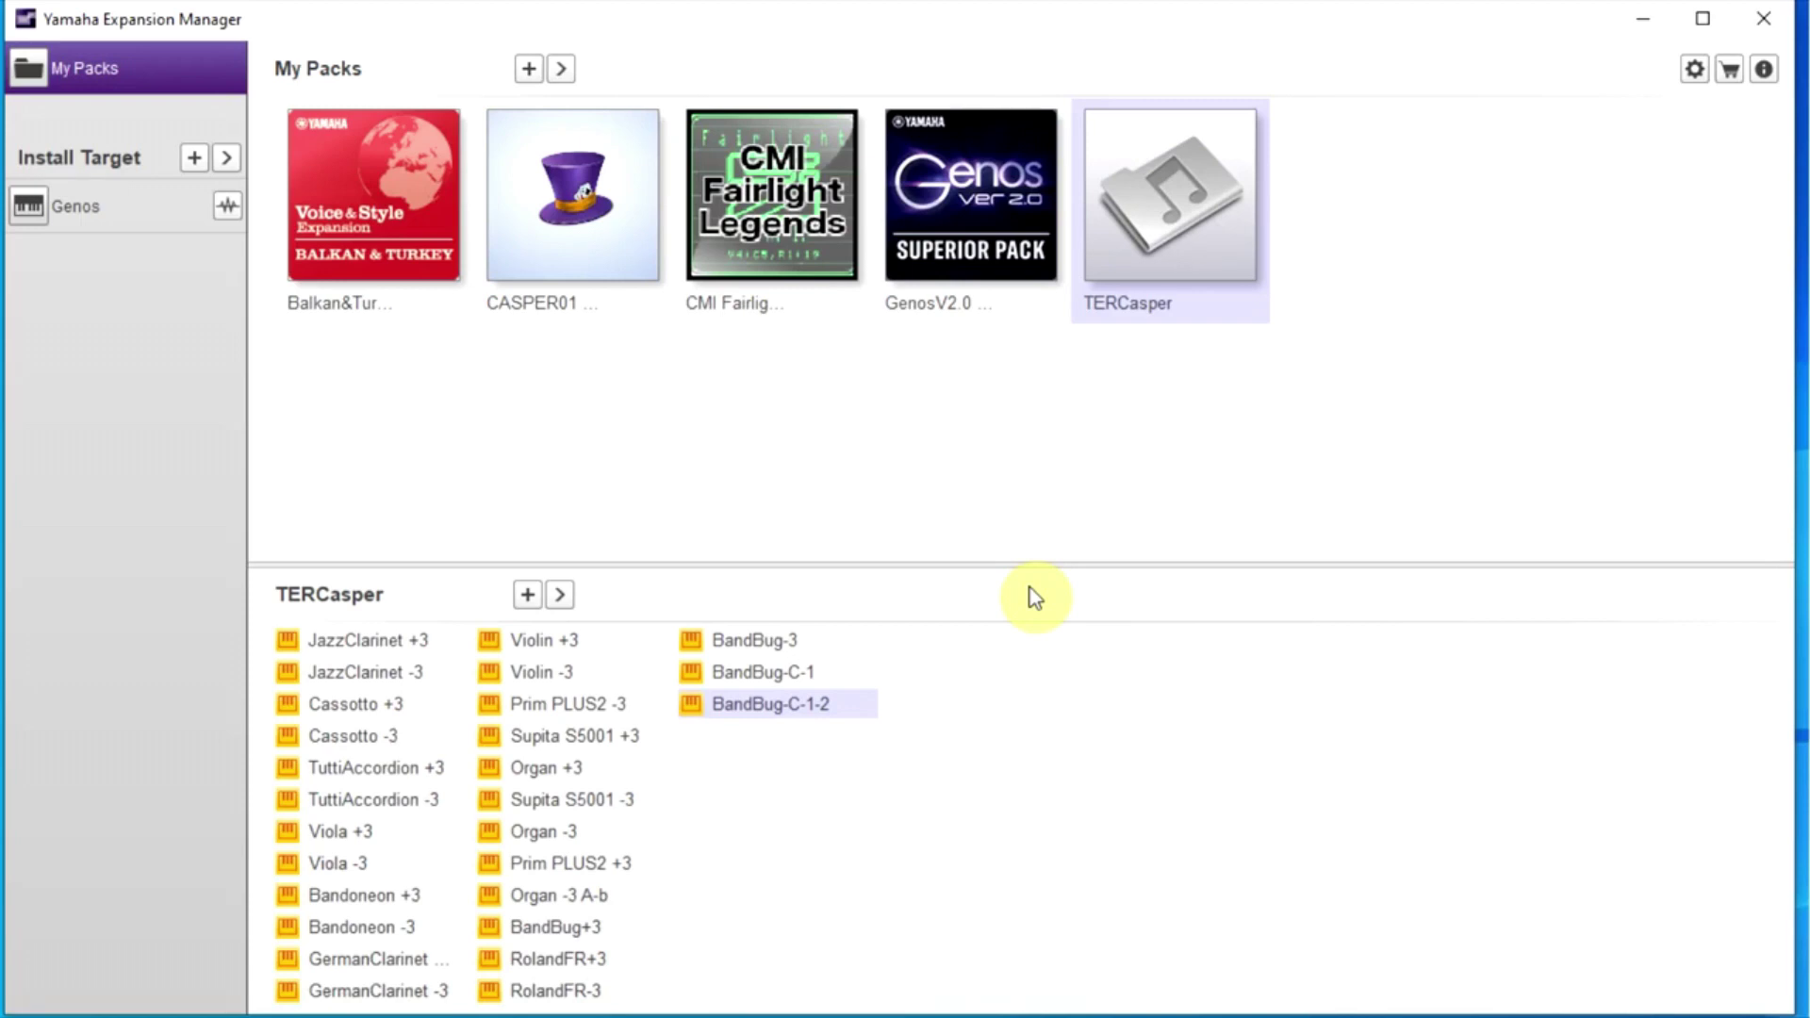
- Include the BandBug-C-1 and BandBug-C-1-2 voices in the content to install on the Genos target
left_click(126, 204)
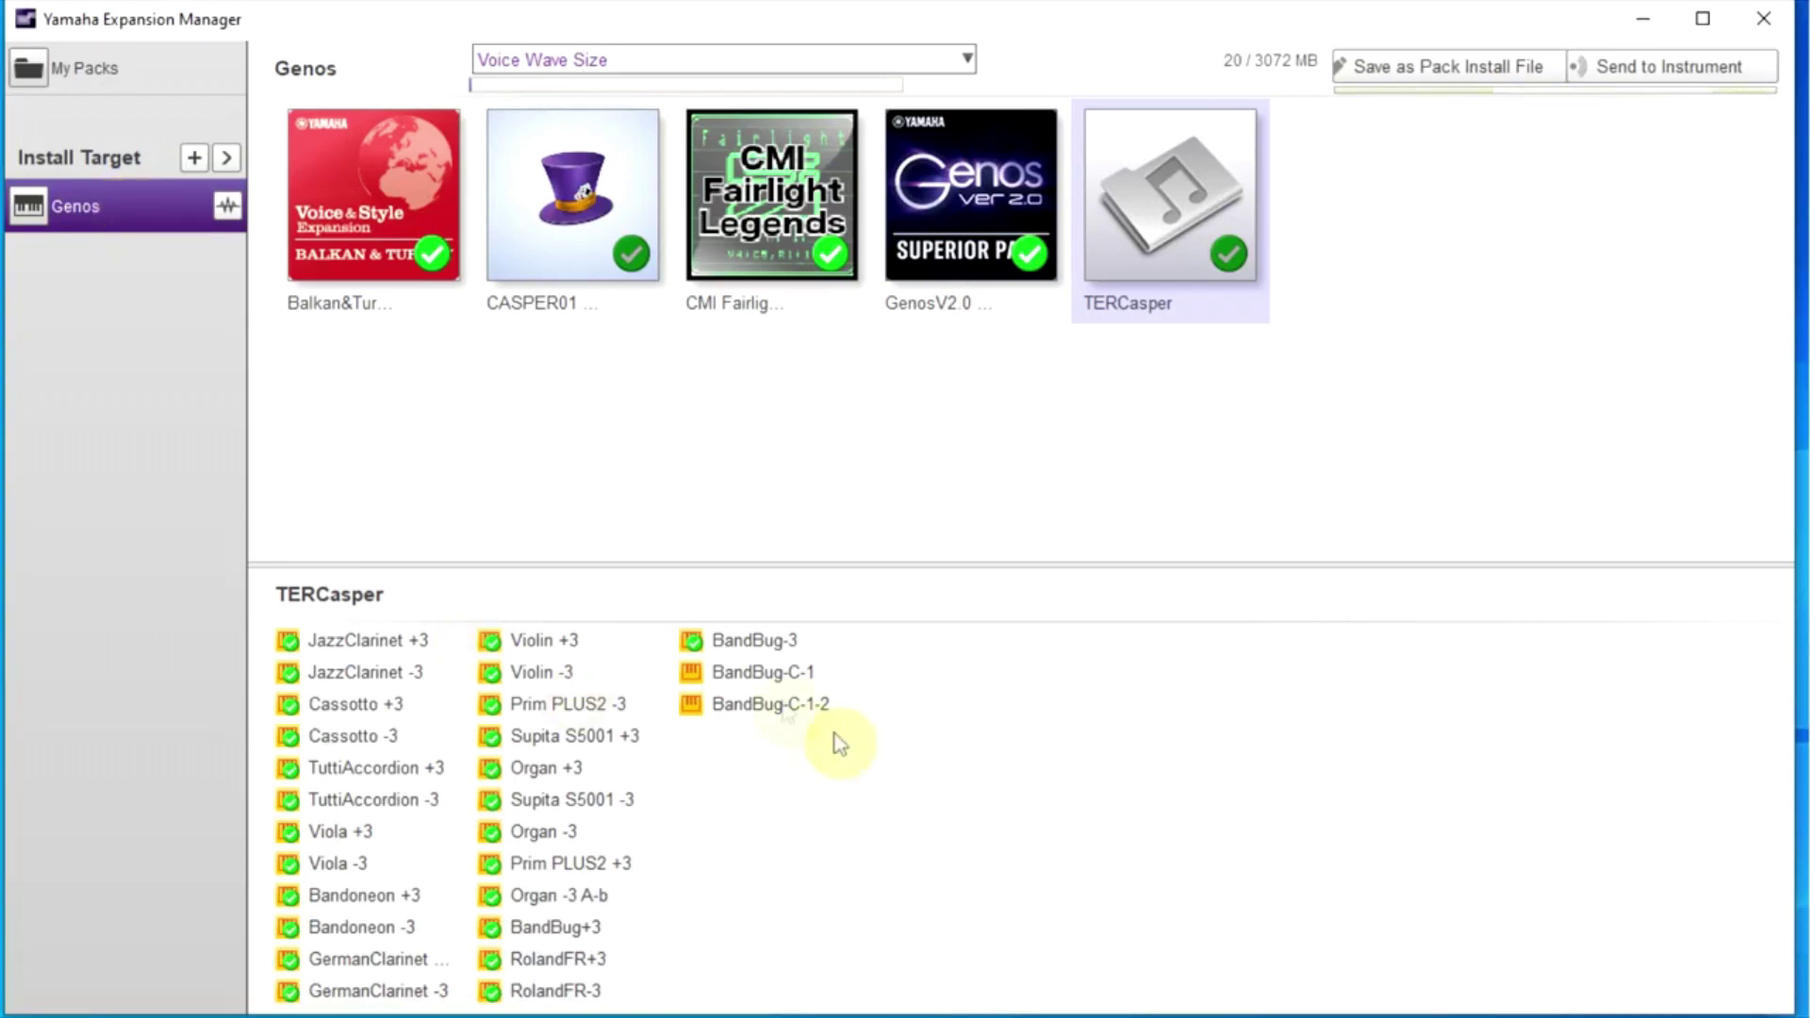
left_click(717, 670)
left_click(718, 706)
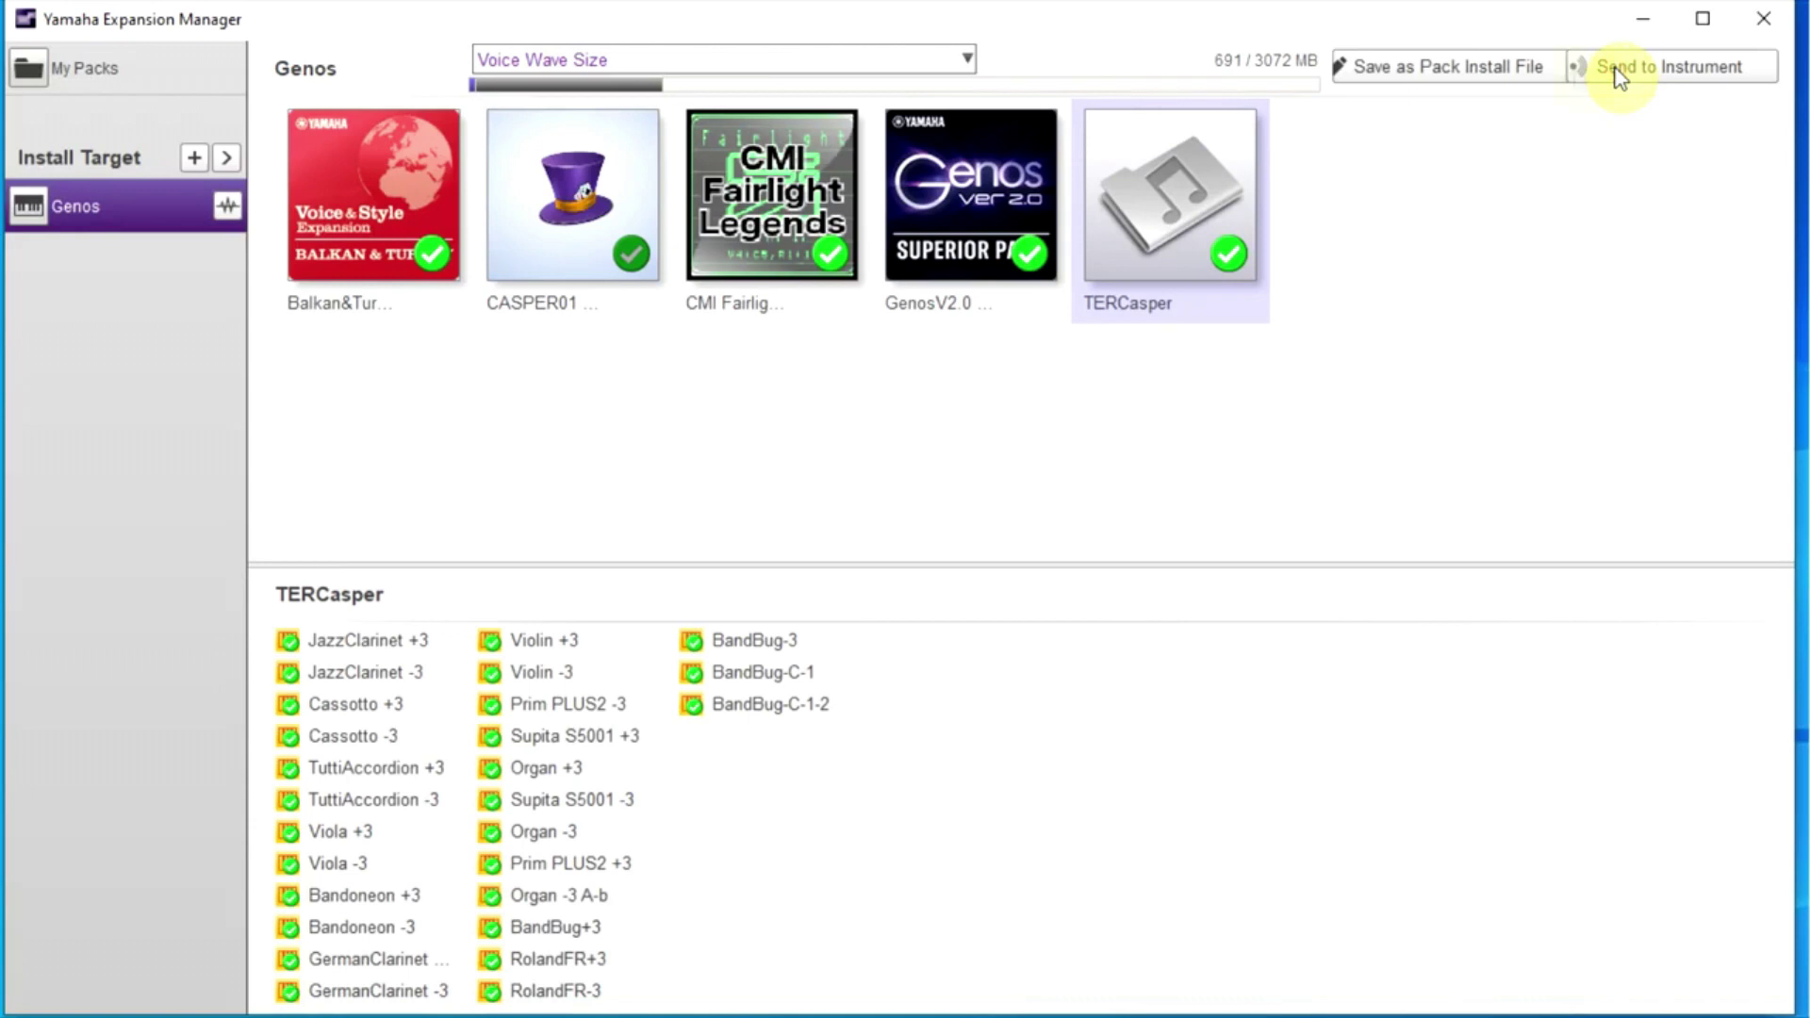
- Start saving the Genos content as a pack install file
left_click(1487, 66)
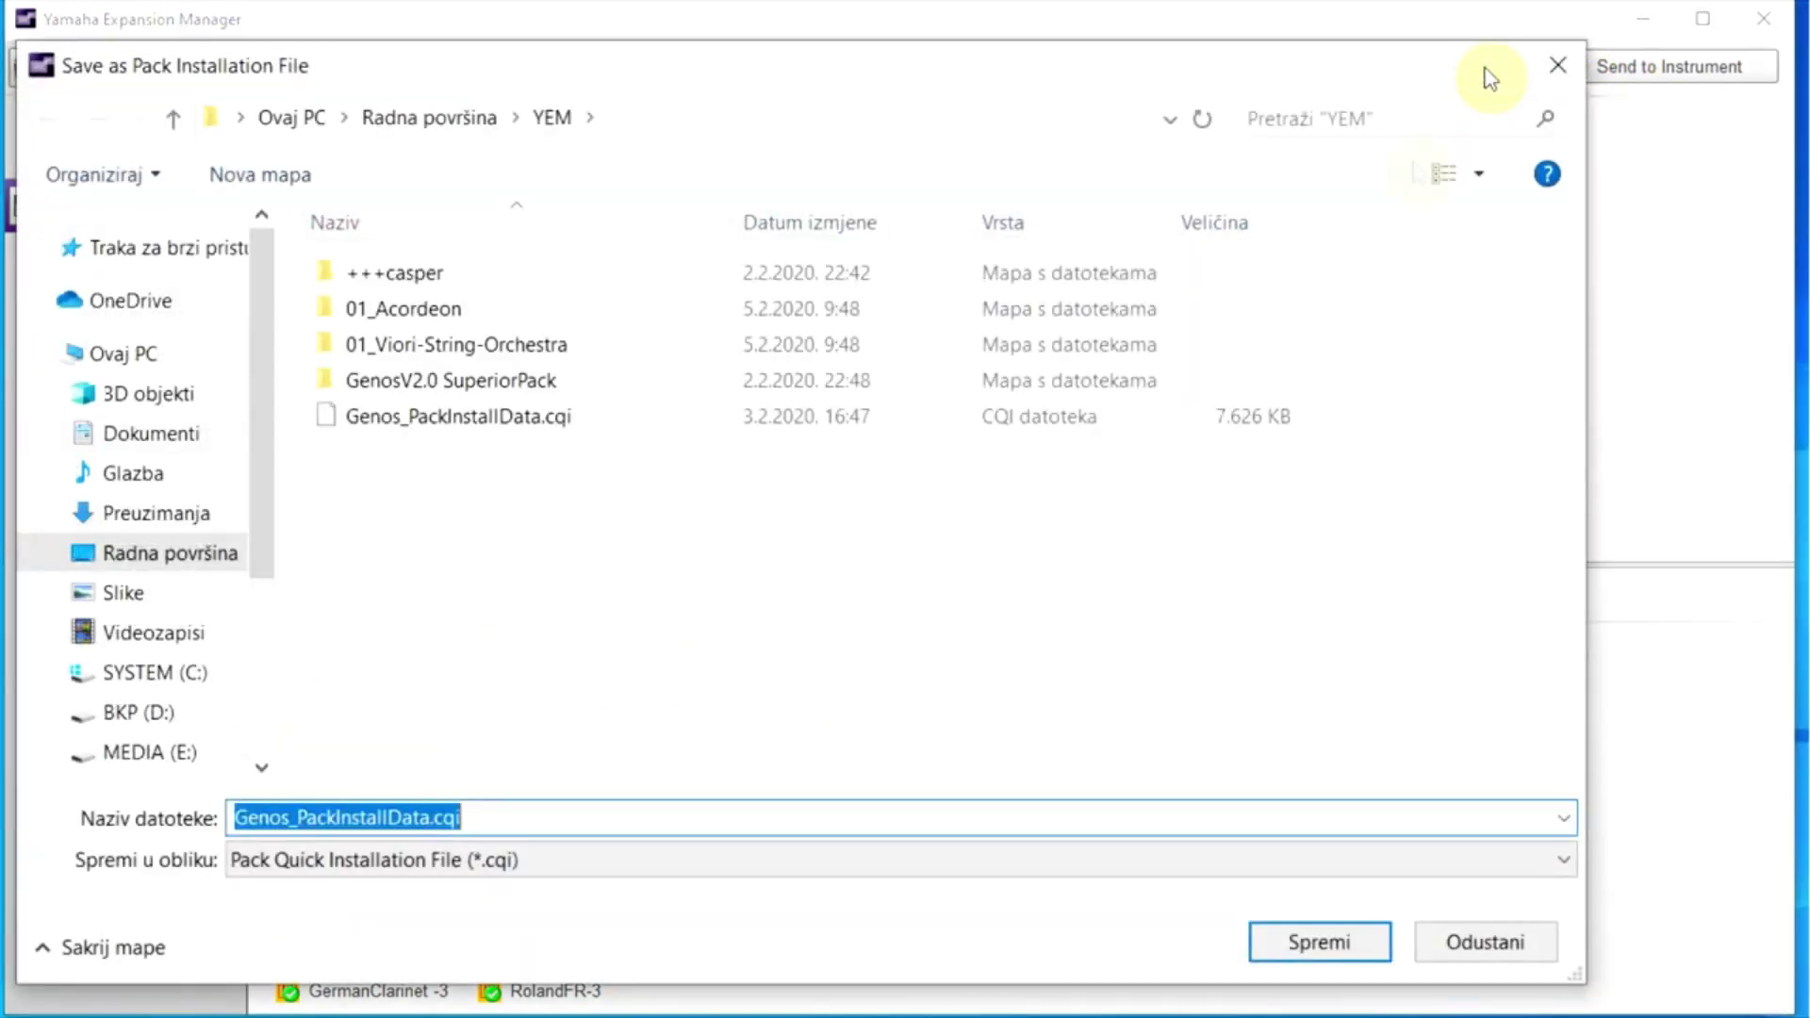